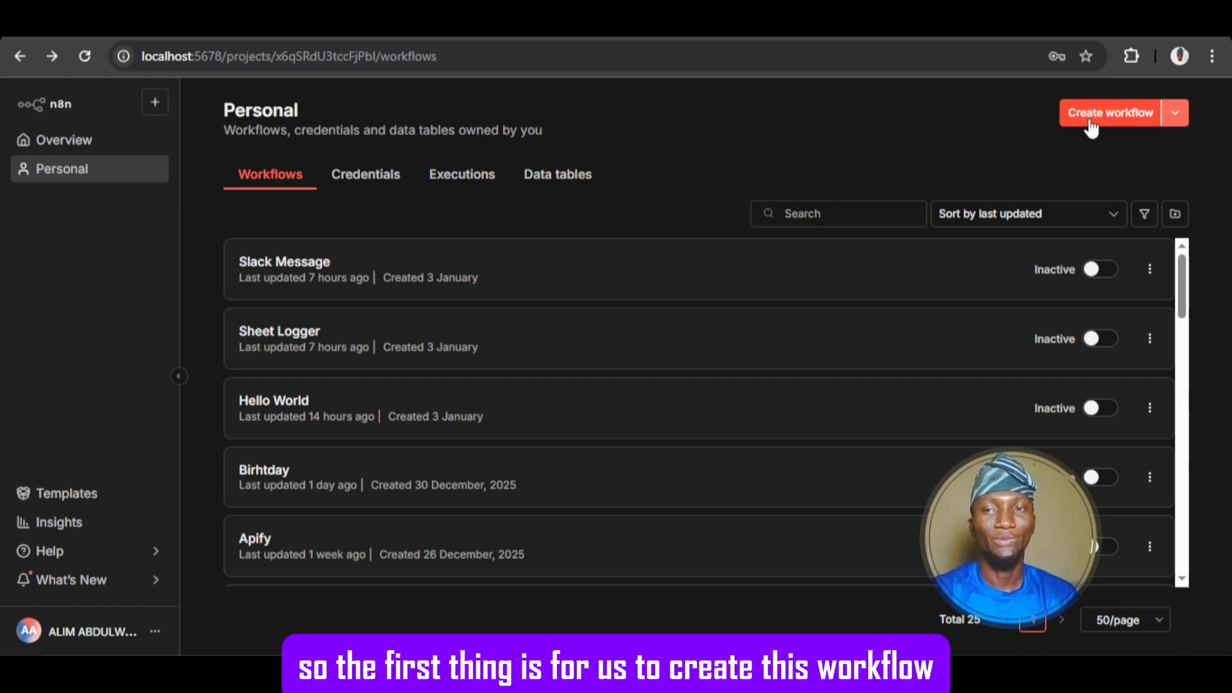
Step: Create a new workflow and add a Schedule Trigger as its first step
{"action": "left_click", "coordinate": [1091, 122]}
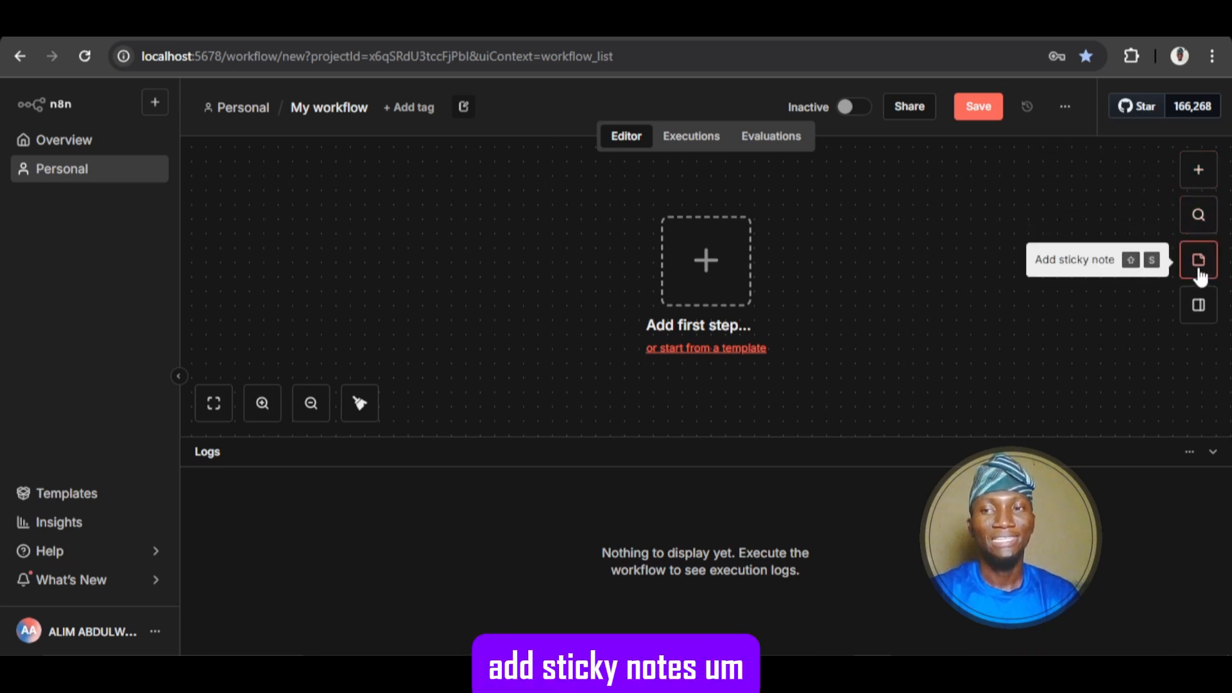
{"action": "left_click", "coordinate": [1213, 452]}
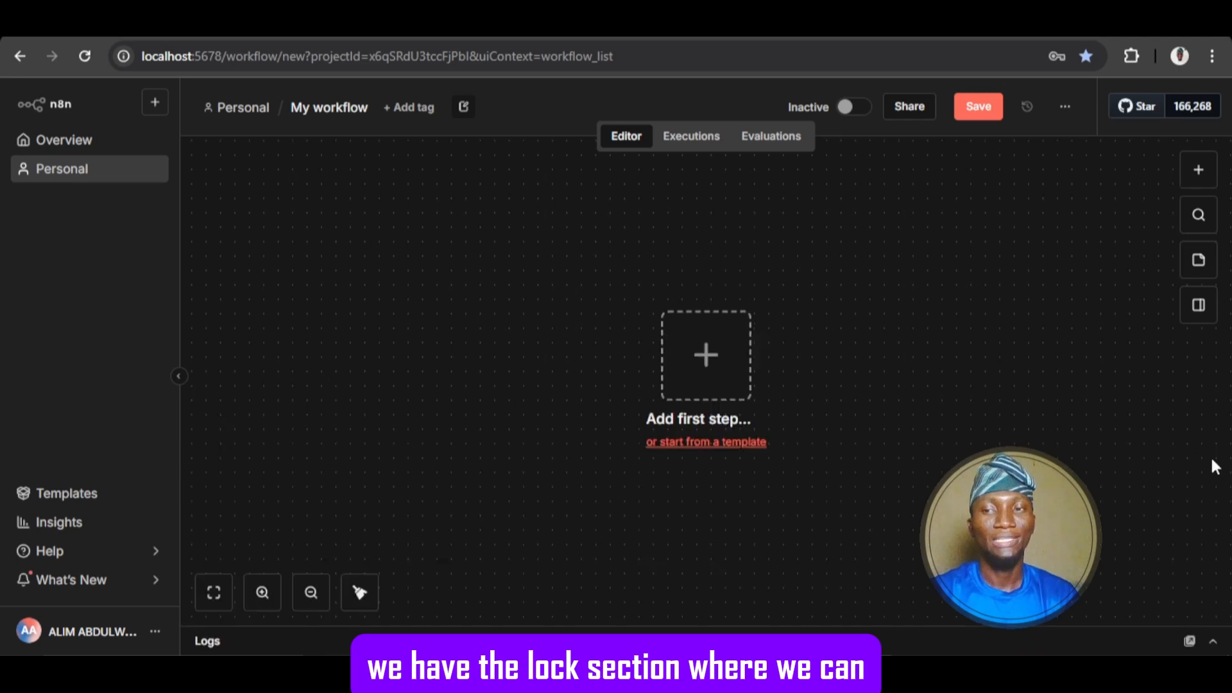
{"action": "left_click", "coordinate": [1213, 641]}
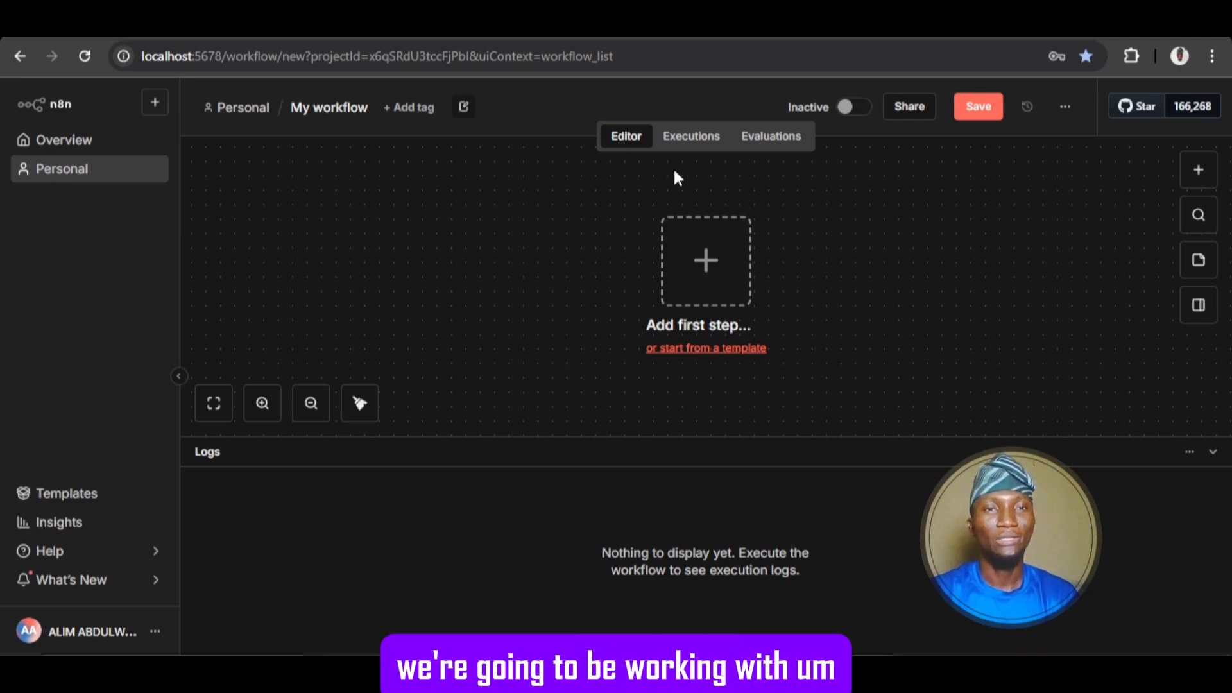
{"action": "left_click", "coordinate": [692, 263]}
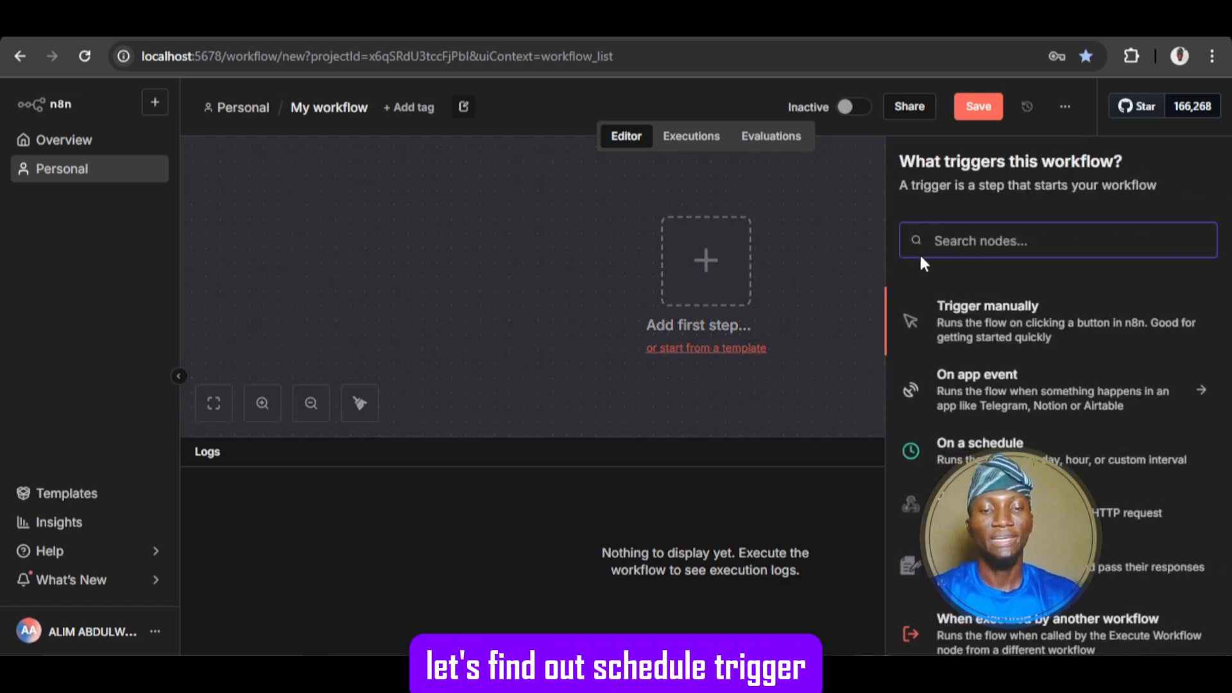
{"action": "type", "text": "sc"}
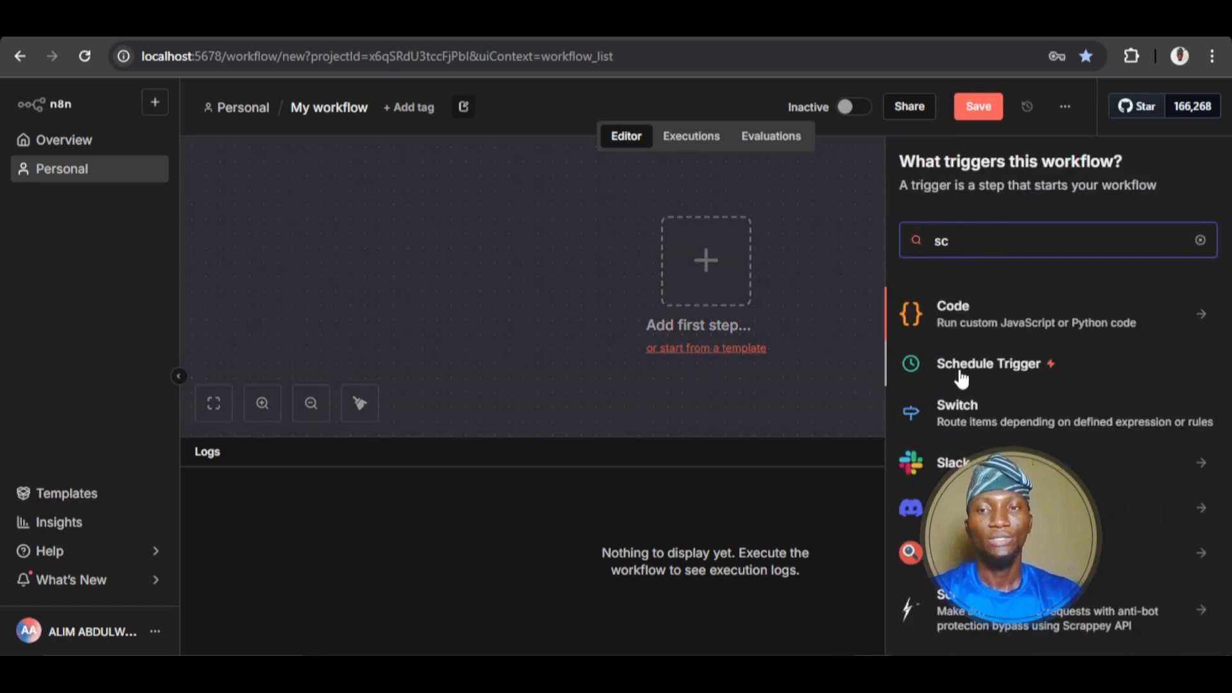
{"action": "left_click", "coordinate": [936, 366]}
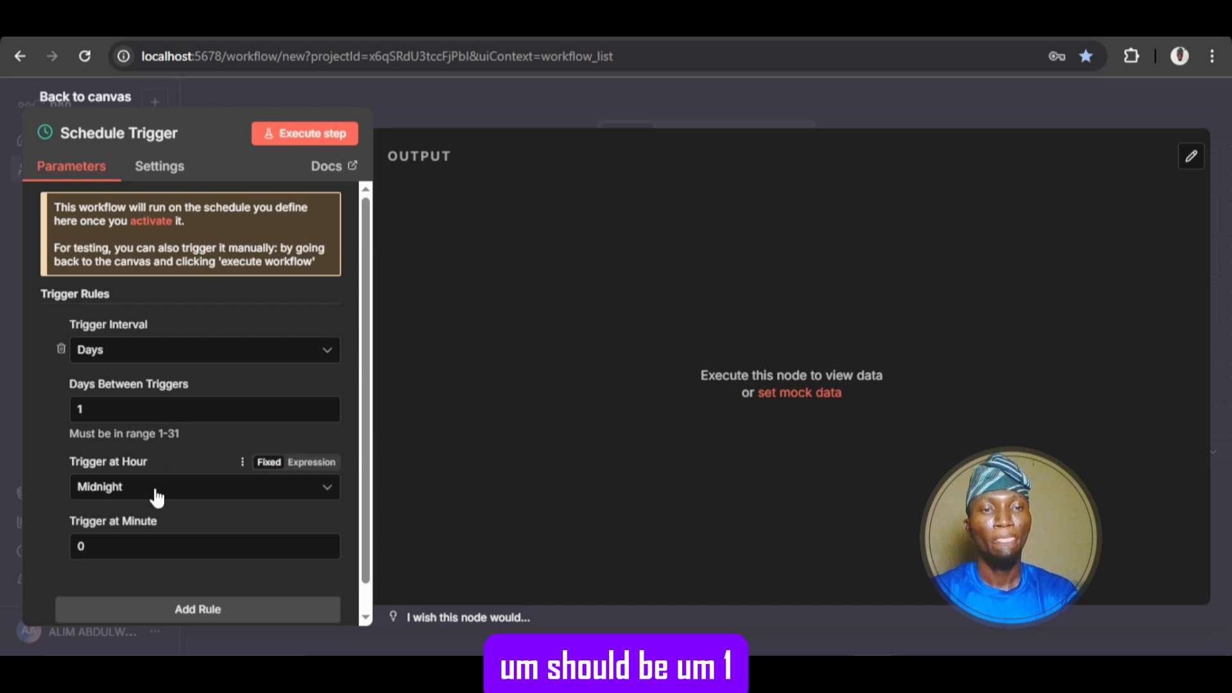
Step: Set the Schedule Trigger's hour to 6am and return to the canvas
{"action": "left_click", "coordinate": [180, 494]}
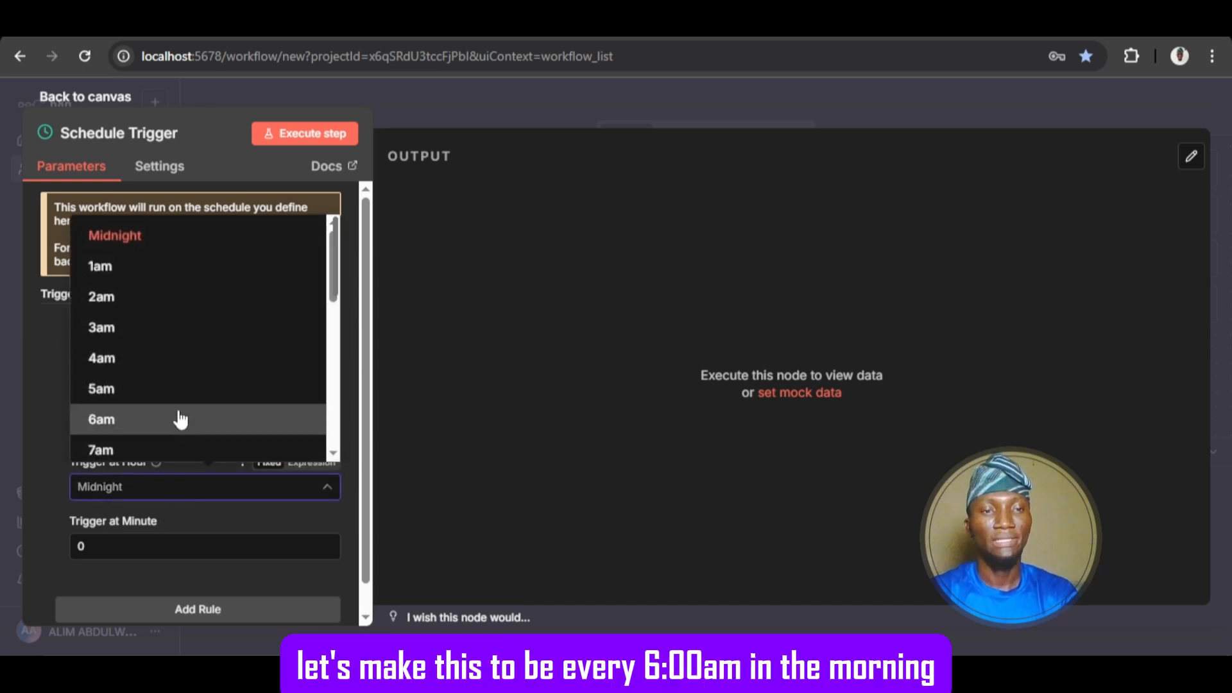
{"action": "scroll", "coordinate": [180, 417], "scroll_direction": "down", "scroll_amount": 1}
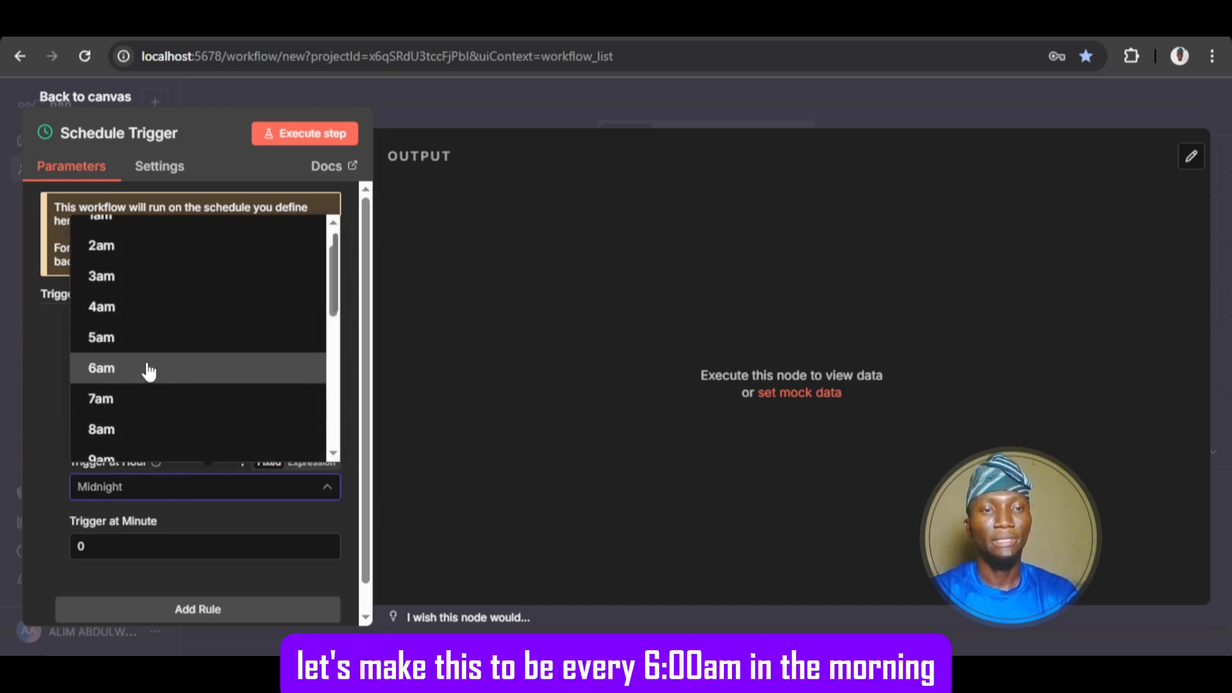
{"action": "left_click", "coordinate": [148, 371]}
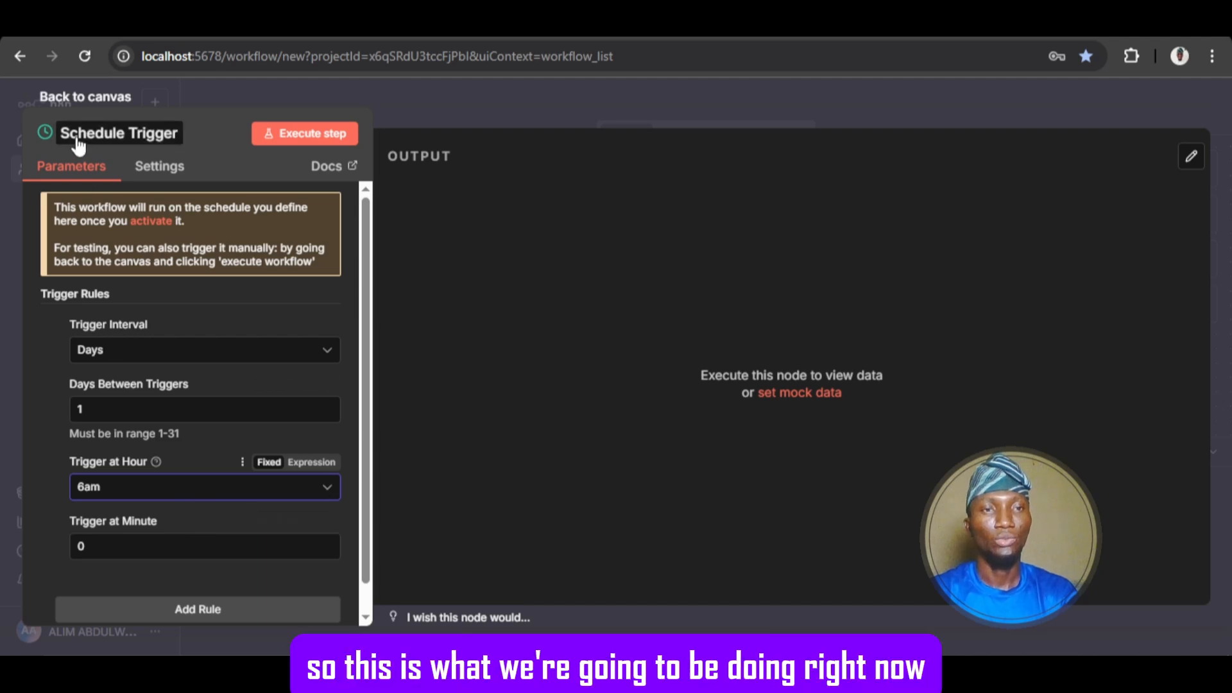
{"action": "left_click", "coordinate": [69, 100]}
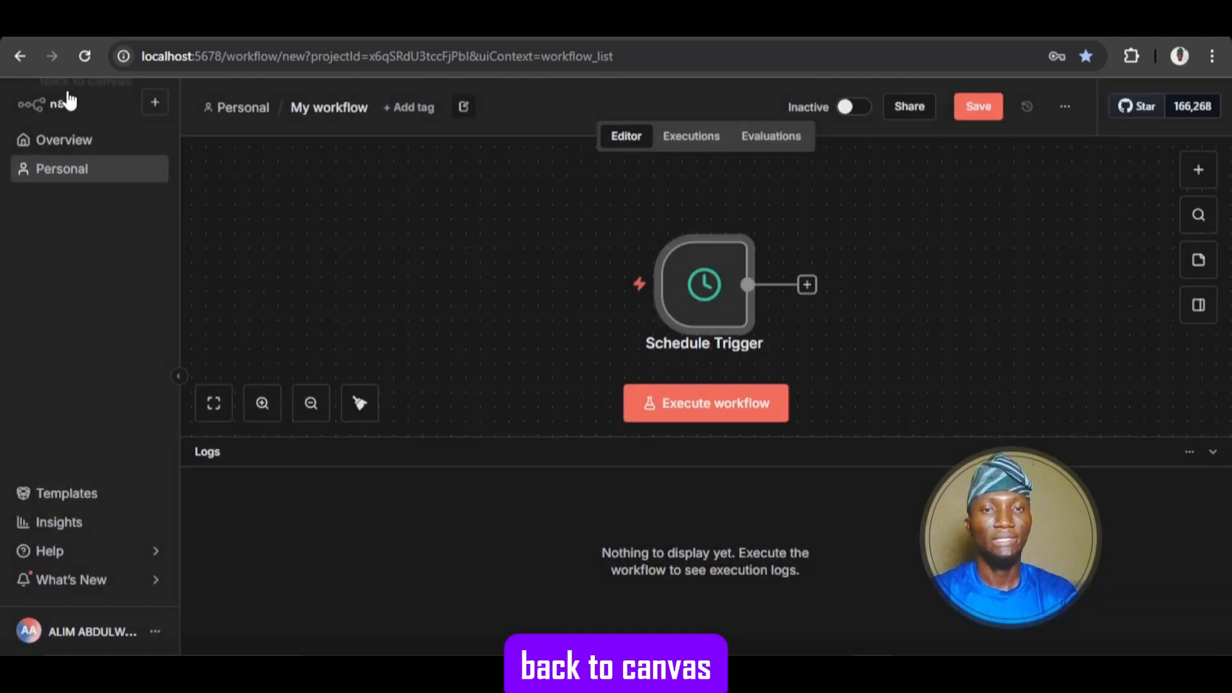
Step: Add an OpenWeatherMap node after the Schedule Trigger with the action Return current weather data
{"action": "left_click", "coordinate": [209, 411]}
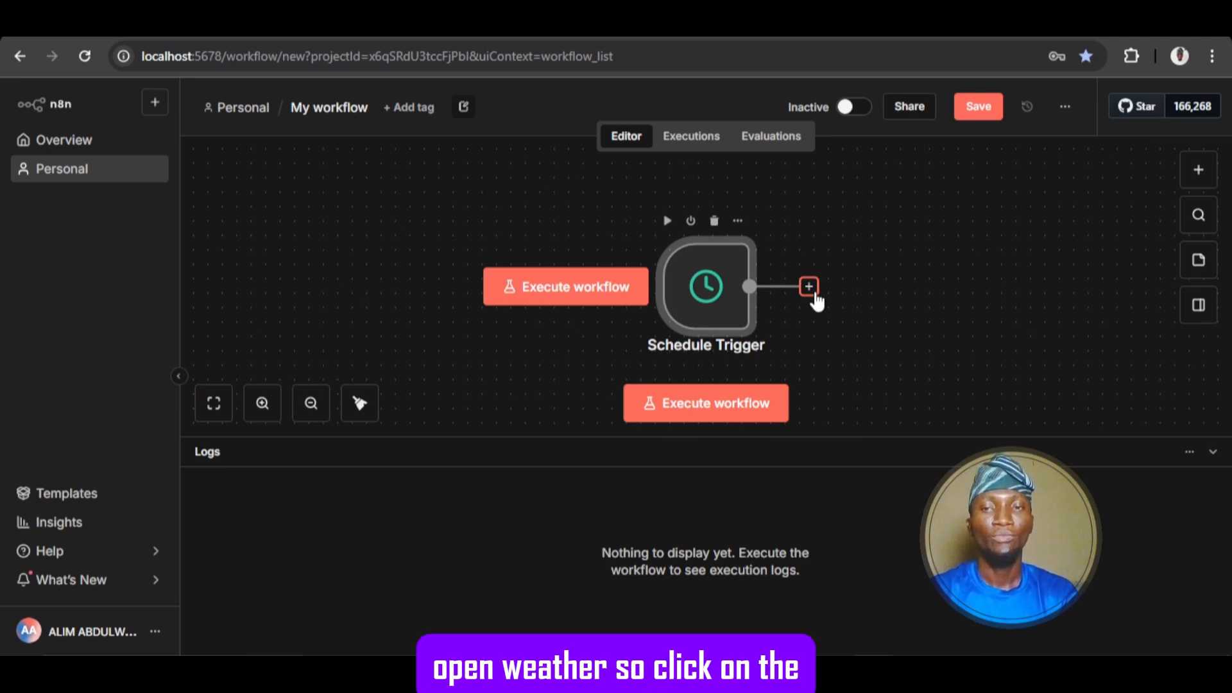
{"action": "left_click", "coordinate": [809, 287]}
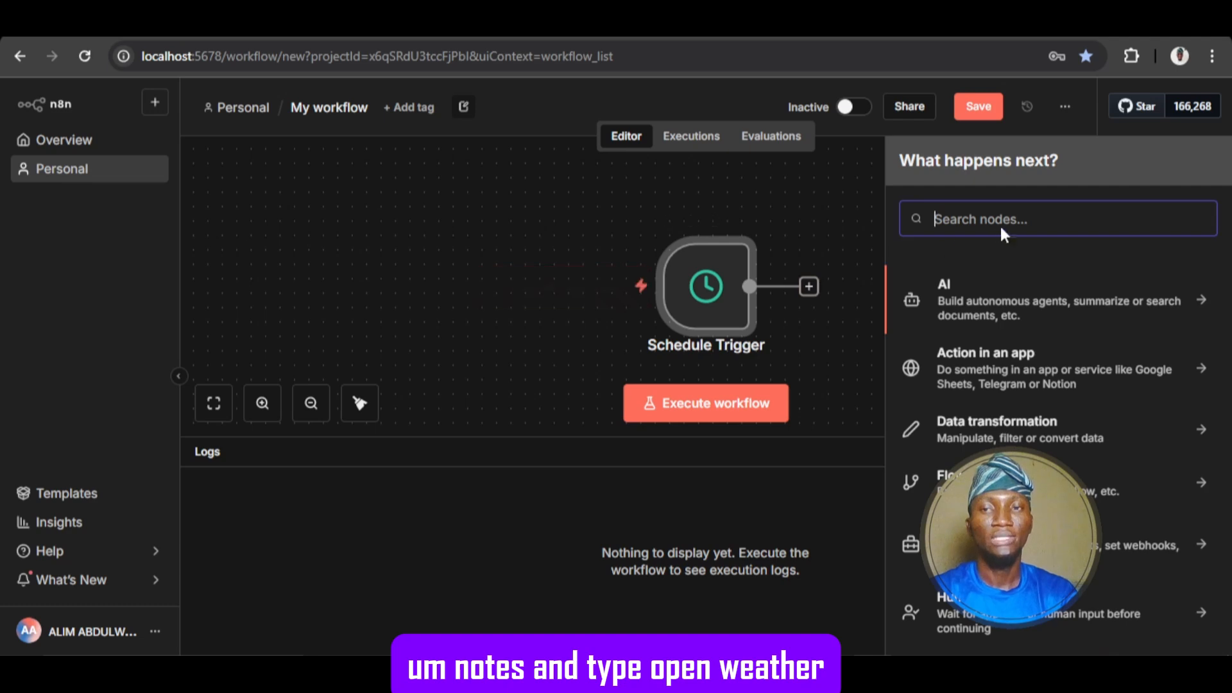
{"action": "type", "text": "open"}
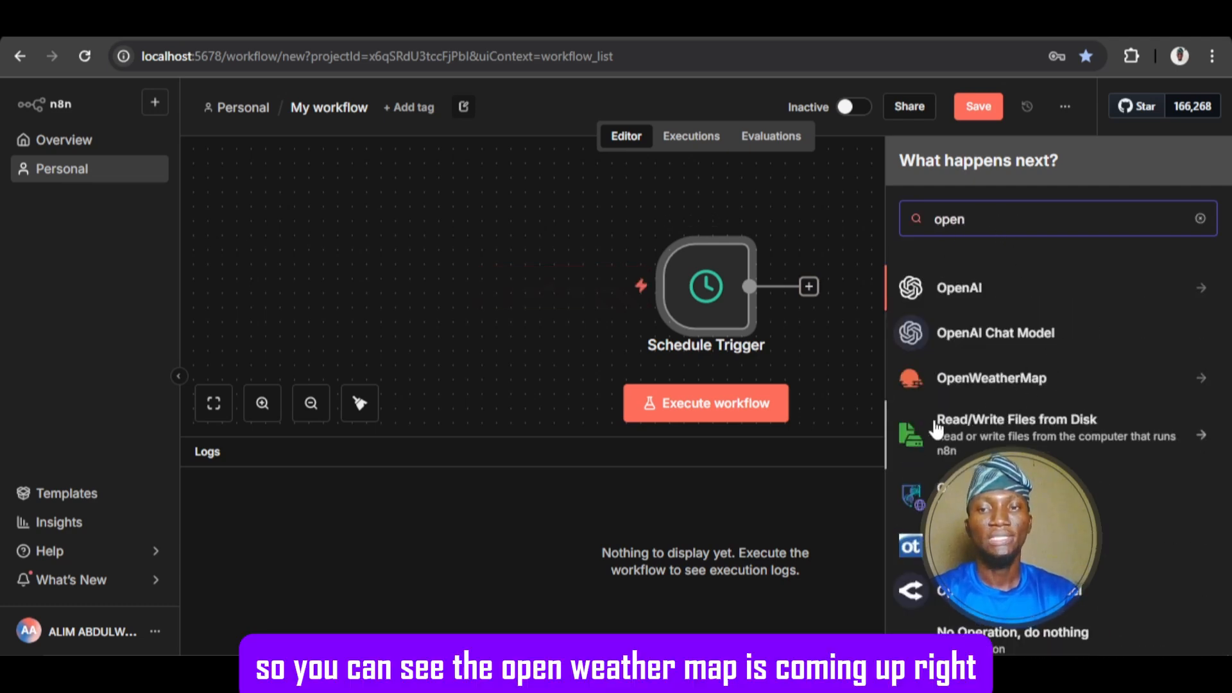
{"action": "left_click", "coordinate": [1052, 380]}
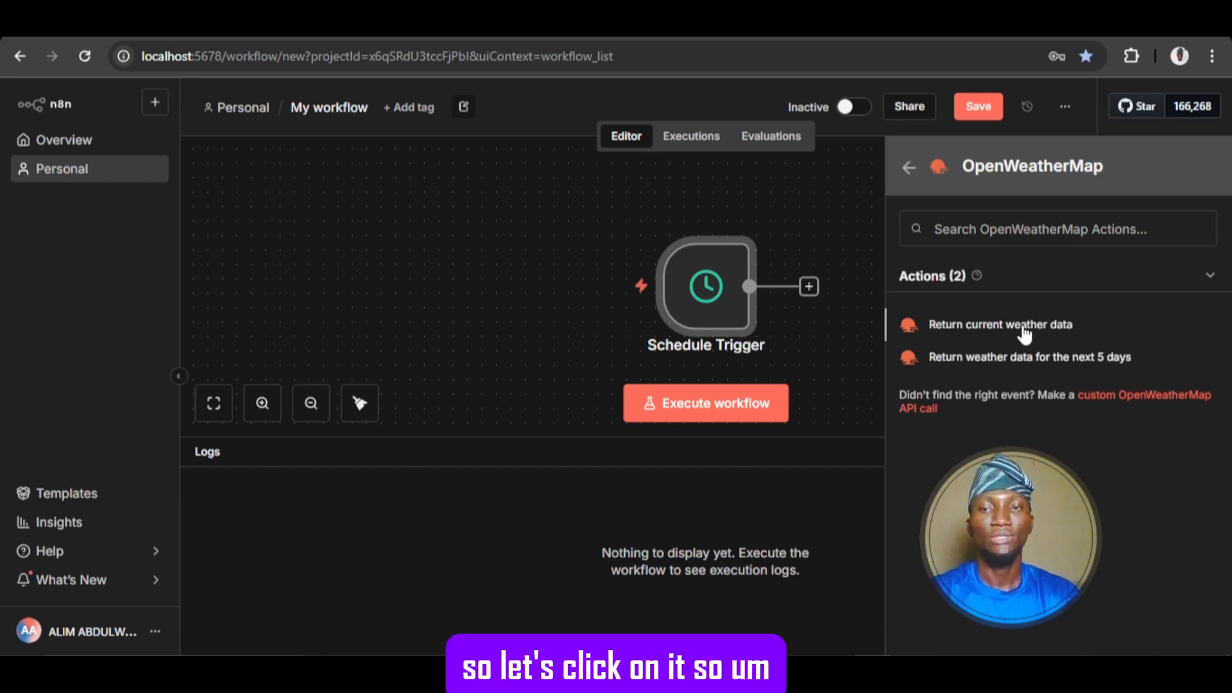
{"action": "left_click", "coordinate": [1023, 329]}
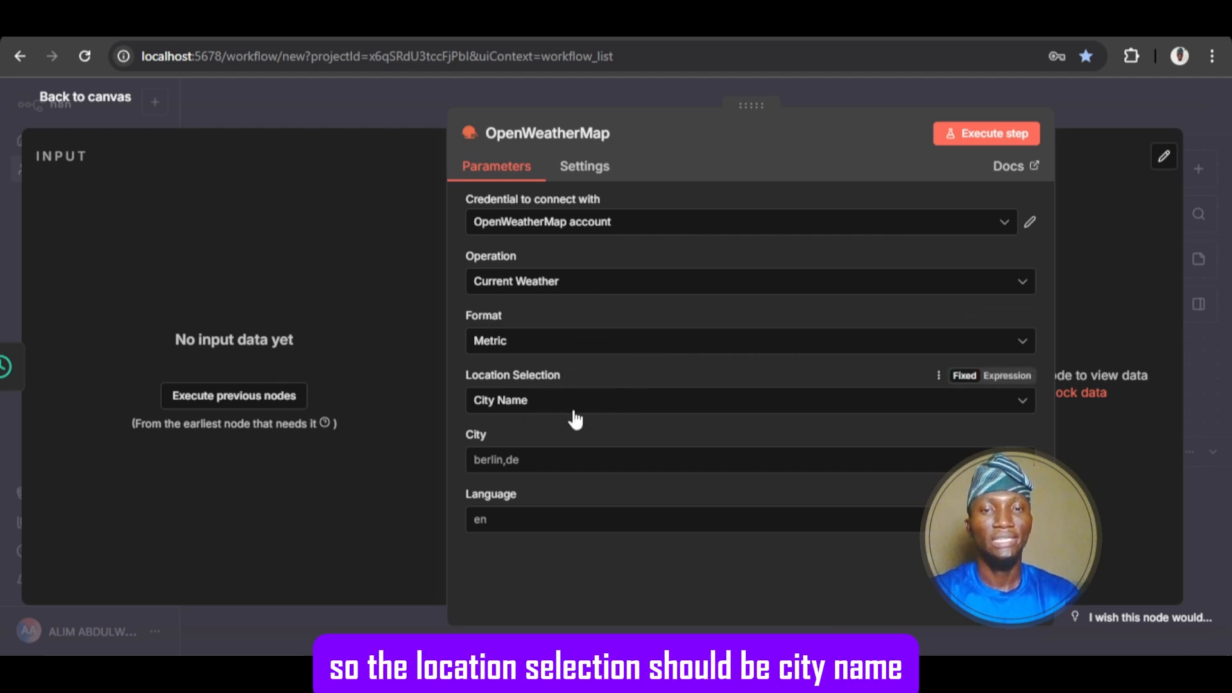
Step: Set the OpenWeatherMap node's city to Lagos and return to the full workflow on the canvas
{"action": "left_click", "coordinate": [488, 463]}
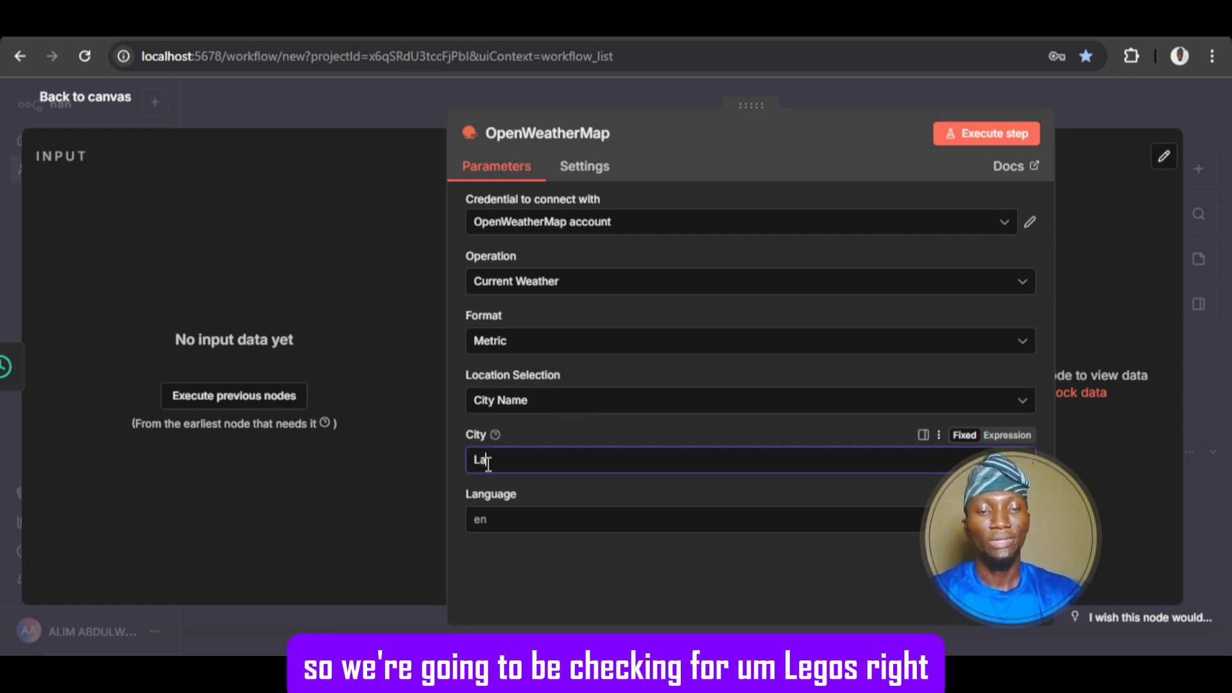
{"action": "type", "text": "Lagos"}
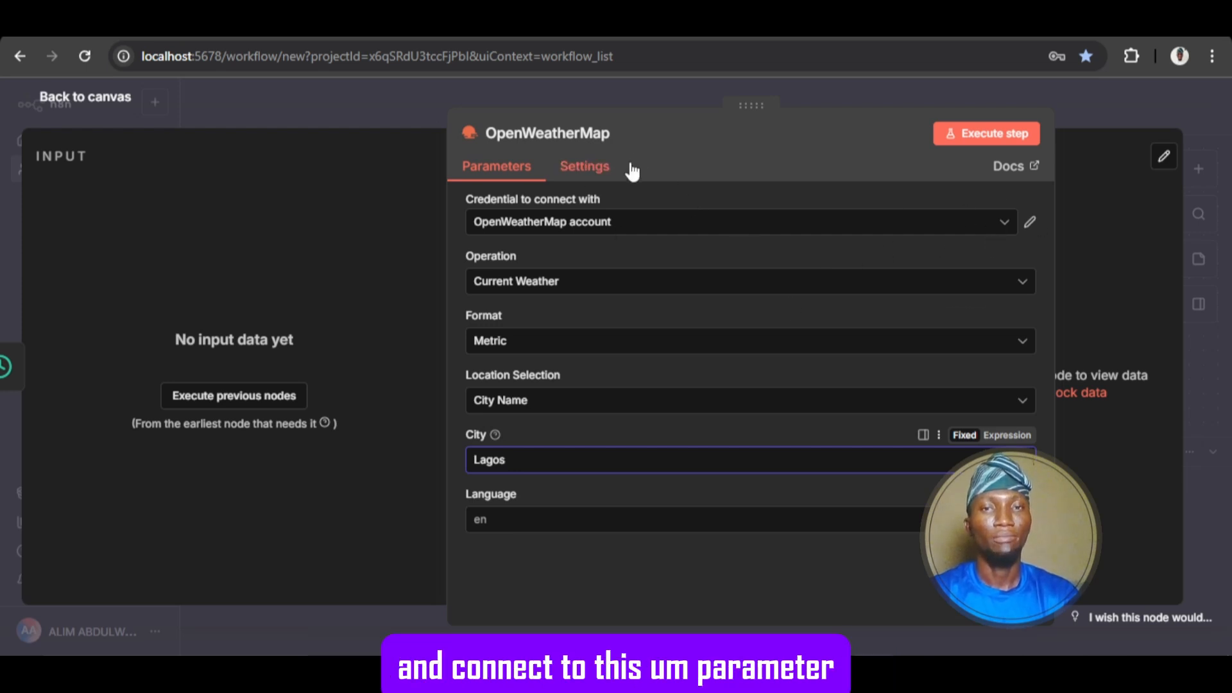
{"action": "left_click", "coordinate": [120, 104]}
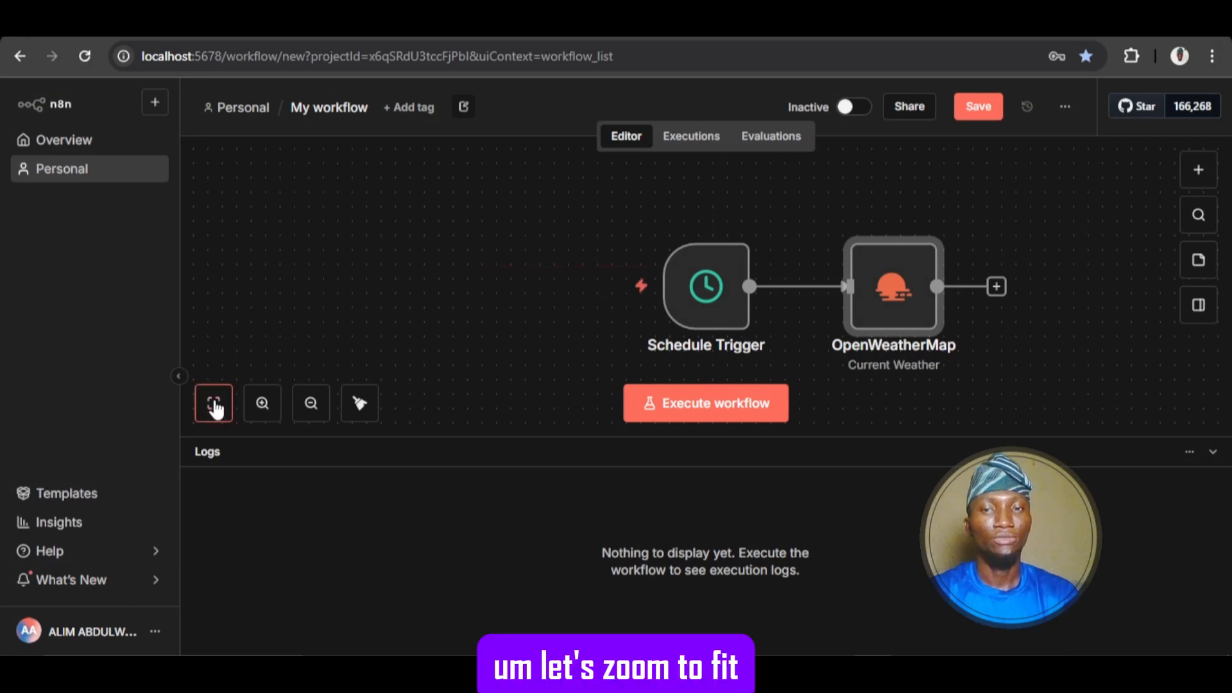
{"action": "left_click", "coordinate": [214, 404]}
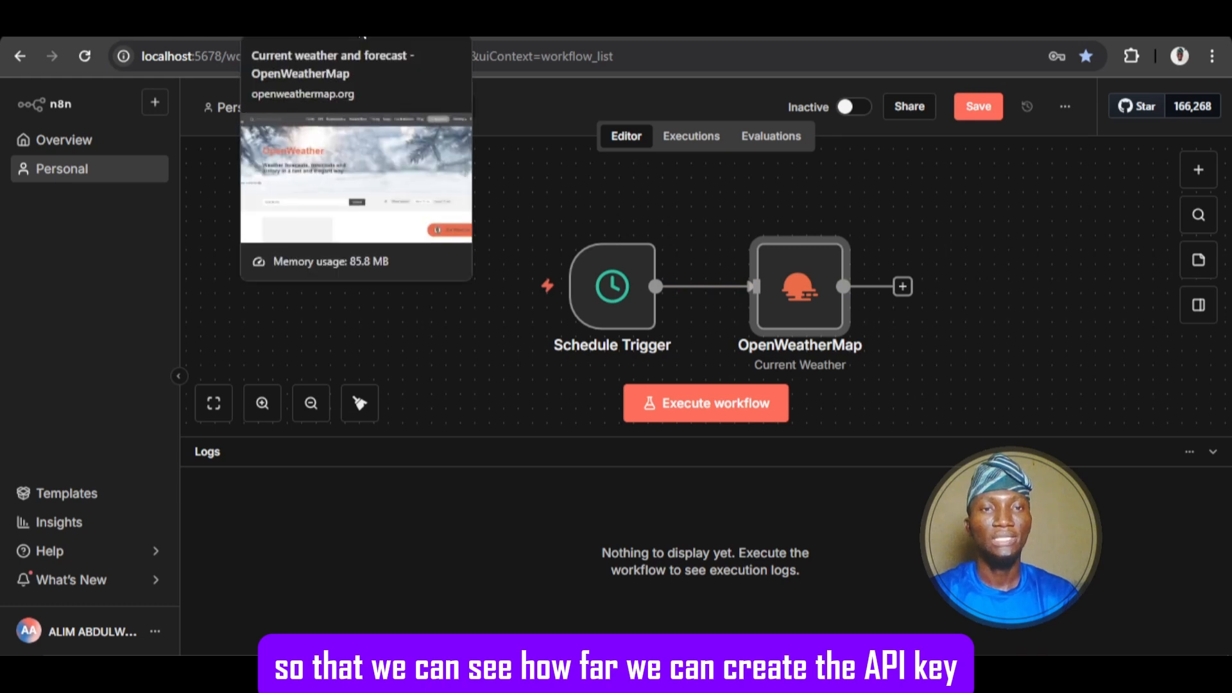
Step: Switch to the OpenWeather website and open the account's API keys page
{"action": "left_click", "coordinate": [364, 36]}
{"action": "scroll", "coordinate": [711, 417], "scroll_direction": "down", "scroll_amount": 1}
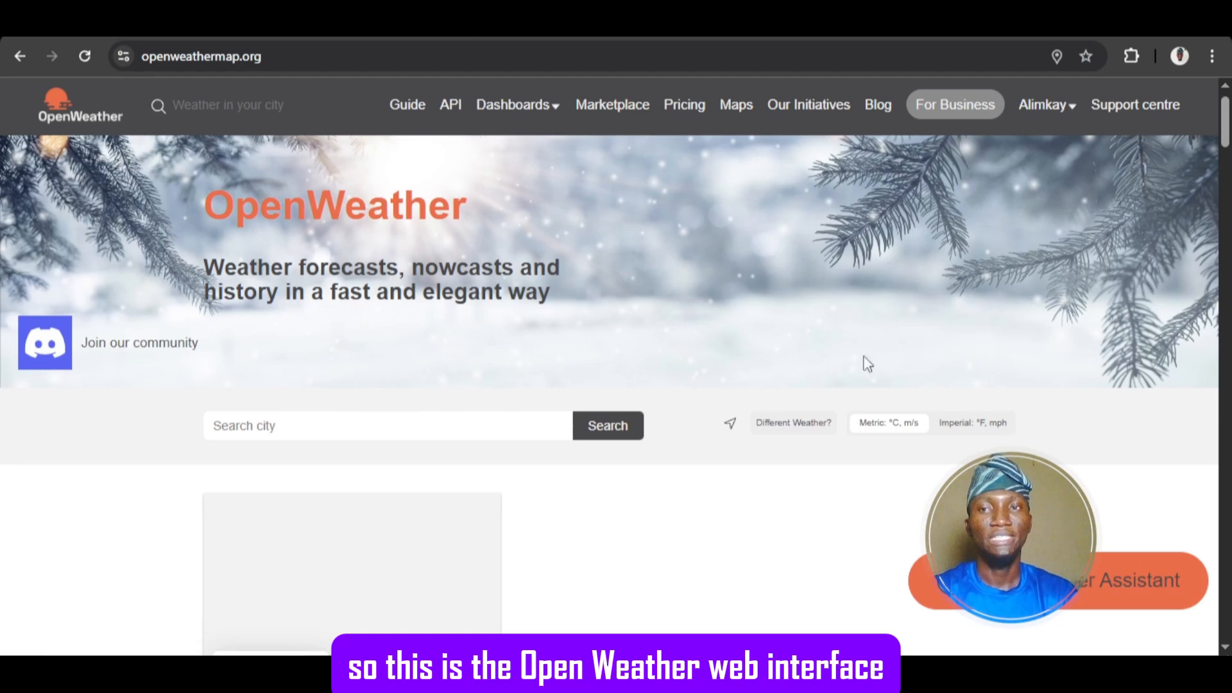
{"action": "left_click", "coordinate": [1061, 117]}
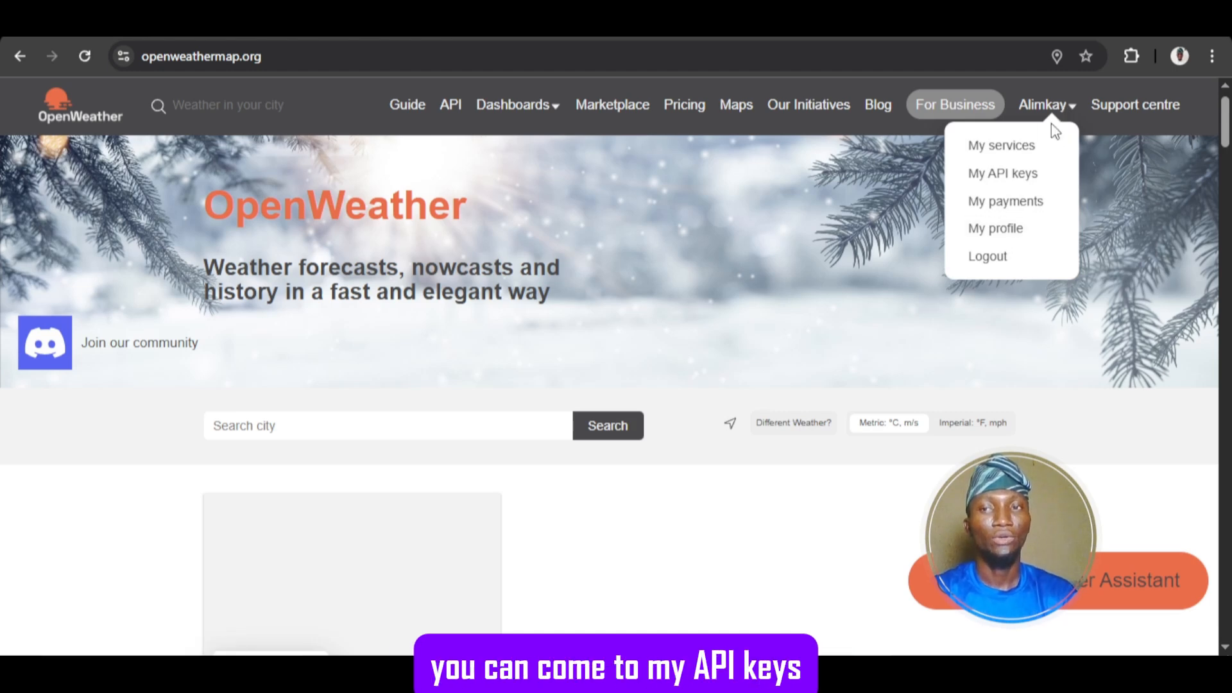
{"action": "left_click", "coordinate": [1021, 173]}
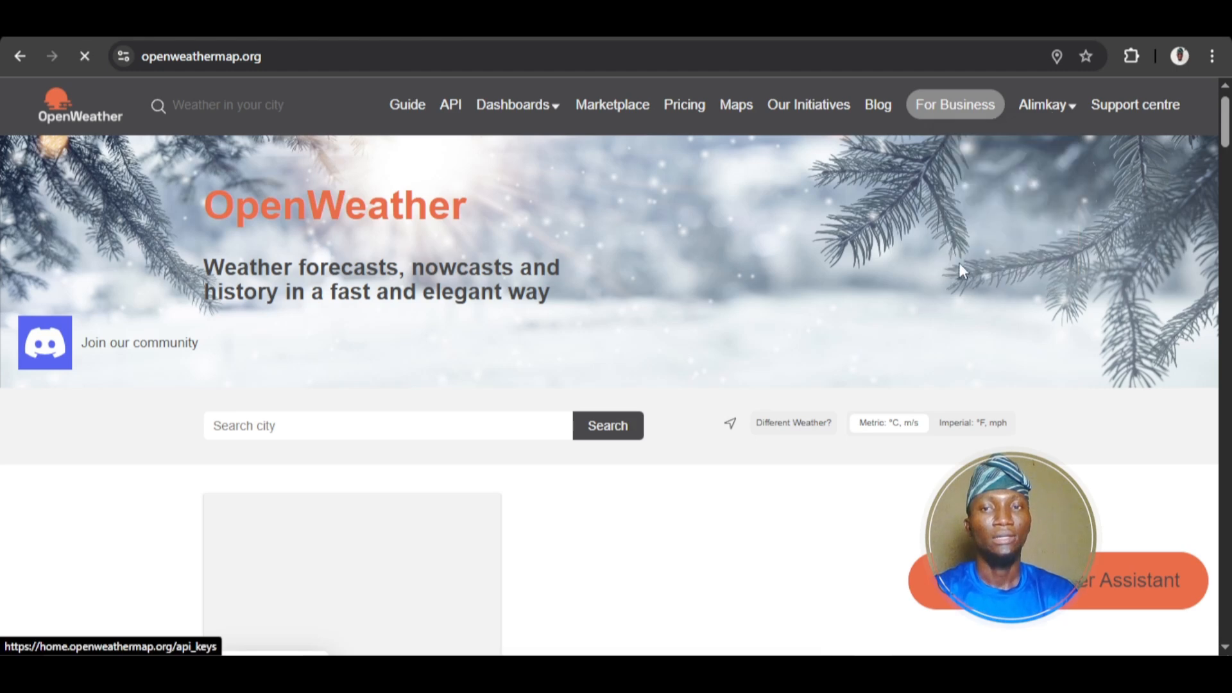
Step: Examine the API keys page for the existing key's status and the form for creating a key
{"action": "scroll", "coordinate": [834, 413], "scroll_direction": "down", "scroll_amount": 1}
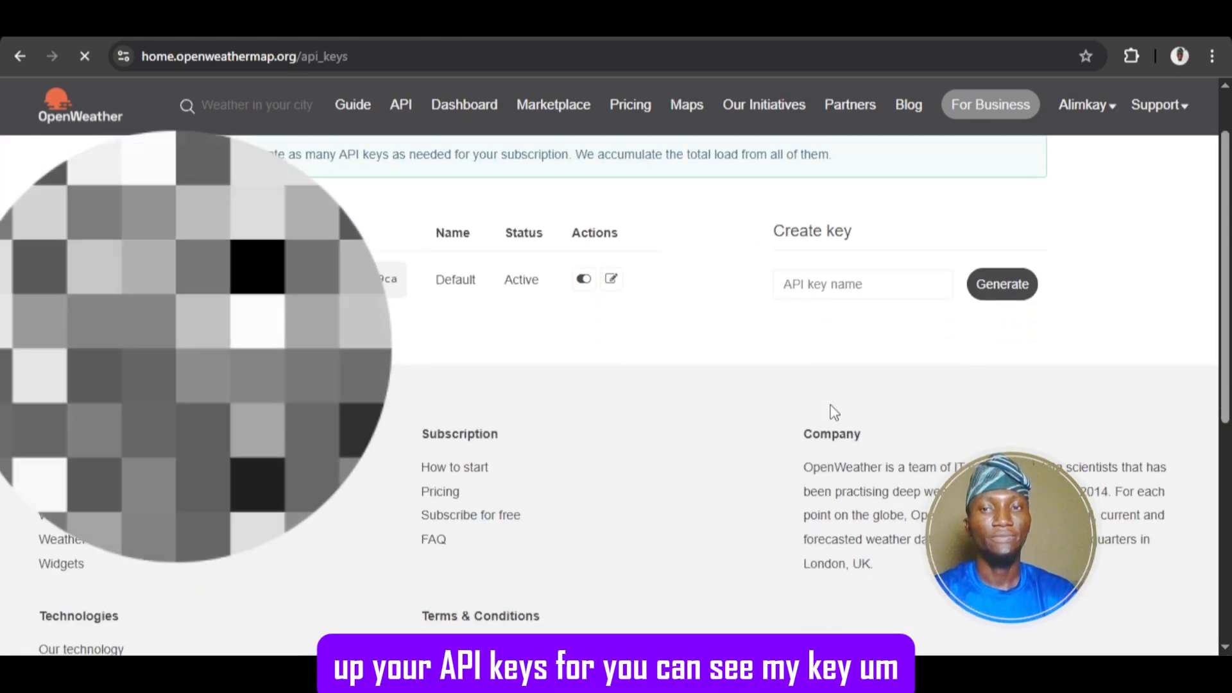
{"action": "scroll", "coordinate": [834, 413], "scroll_direction": "up", "scroll_amount": 1}
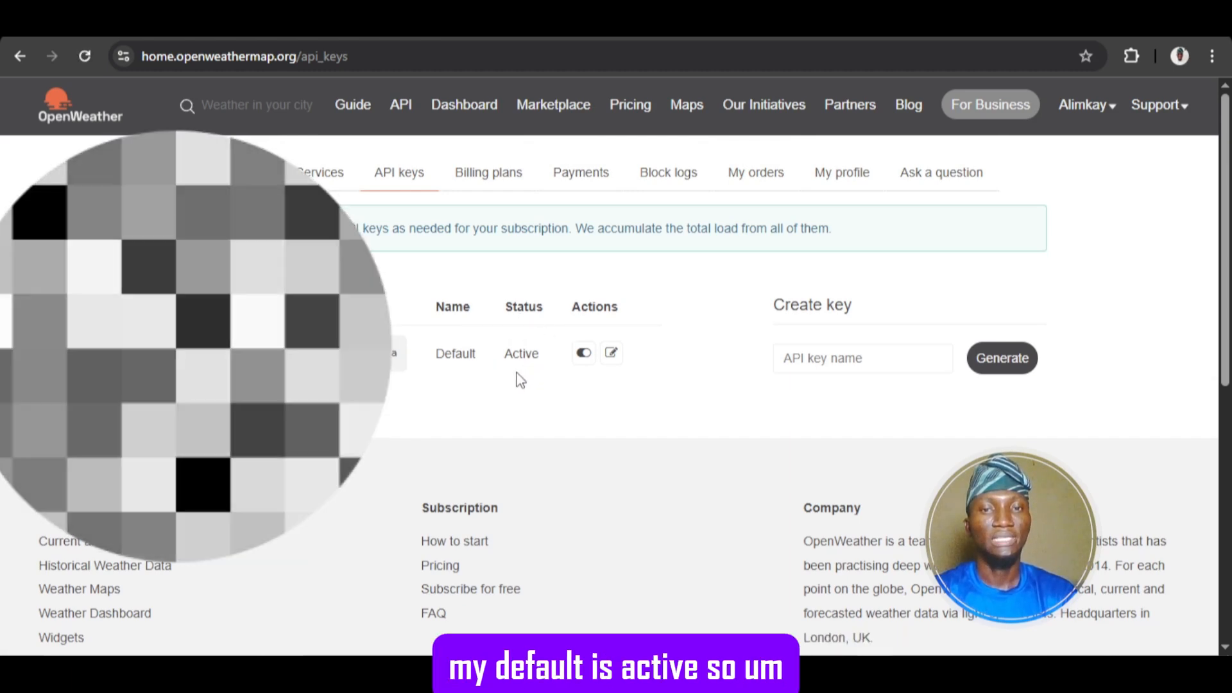
{"action": "scroll", "coordinate": [863, 349], "scroll_direction": "down", "scroll_amount": 1}
{"action": "scroll", "coordinate": [886, 331], "scroll_direction": "up", "scroll_amount": 1}
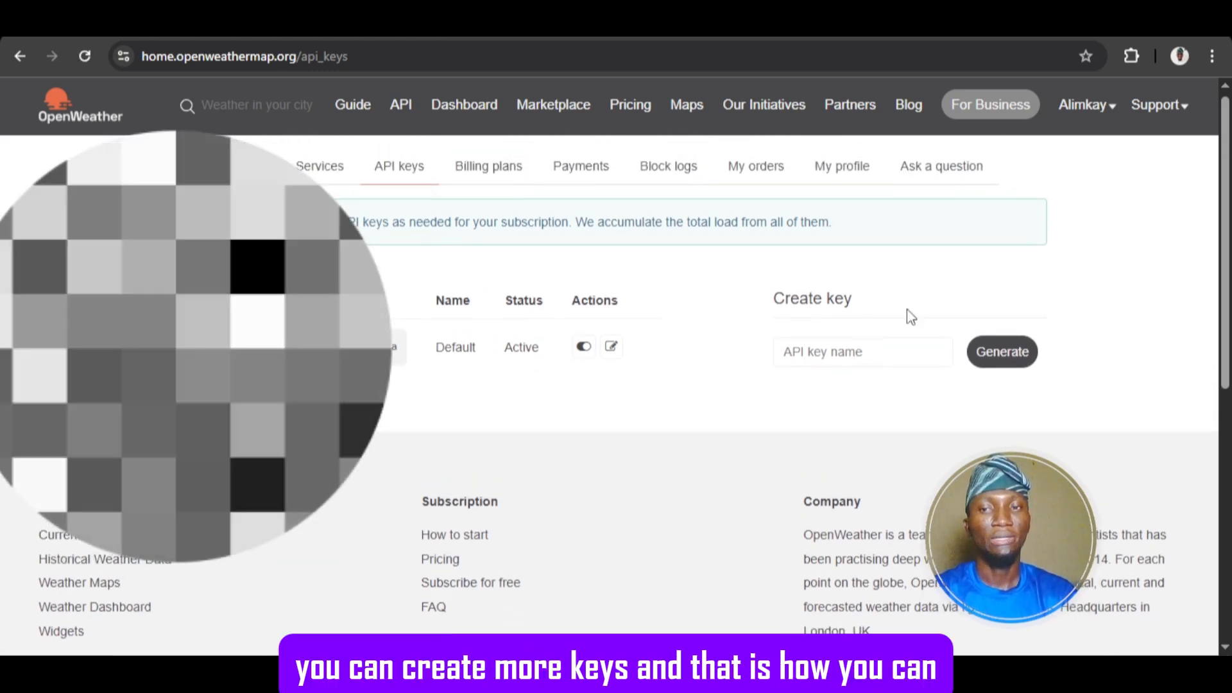
{"action": "scroll", "coordinate": [837, 336], "scroll_direction": "down", "scroll_amount": 1}
{"action": "scroll", "coordinate": [840, 335], "scroll_direction": "down", "scroll_amount": 2}
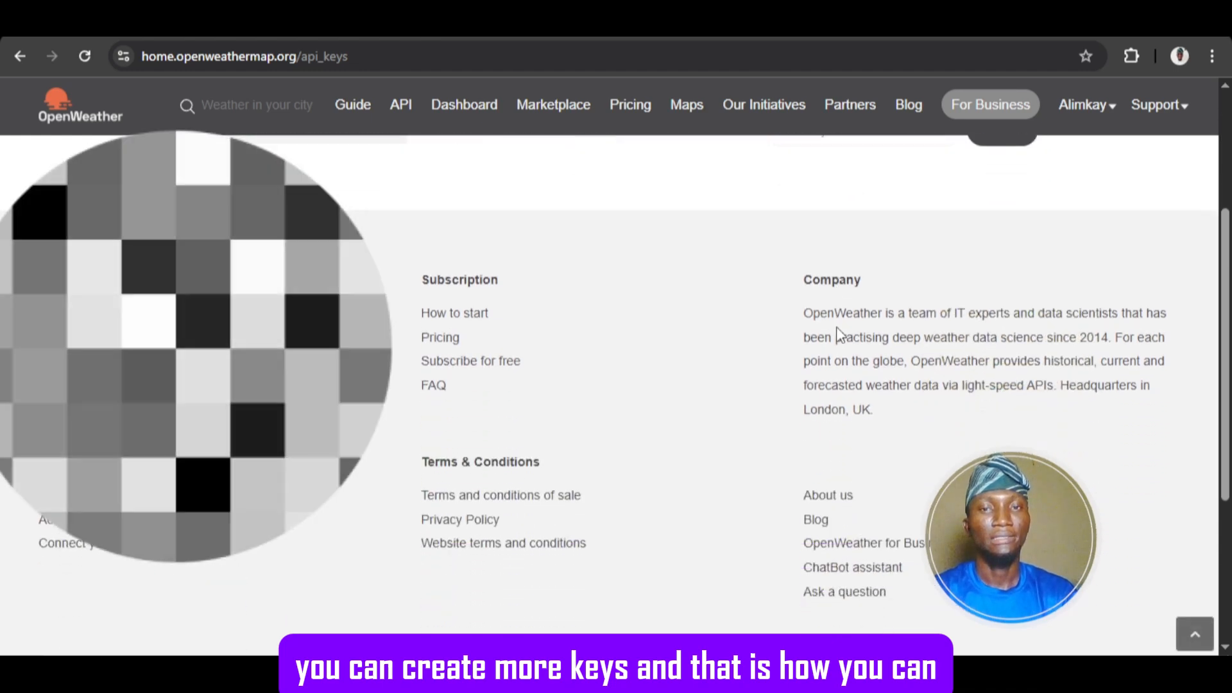
{"action": "scroll", "coordinate": [838, 330], "scroll_direction": "up", "scroll_amount": 3}
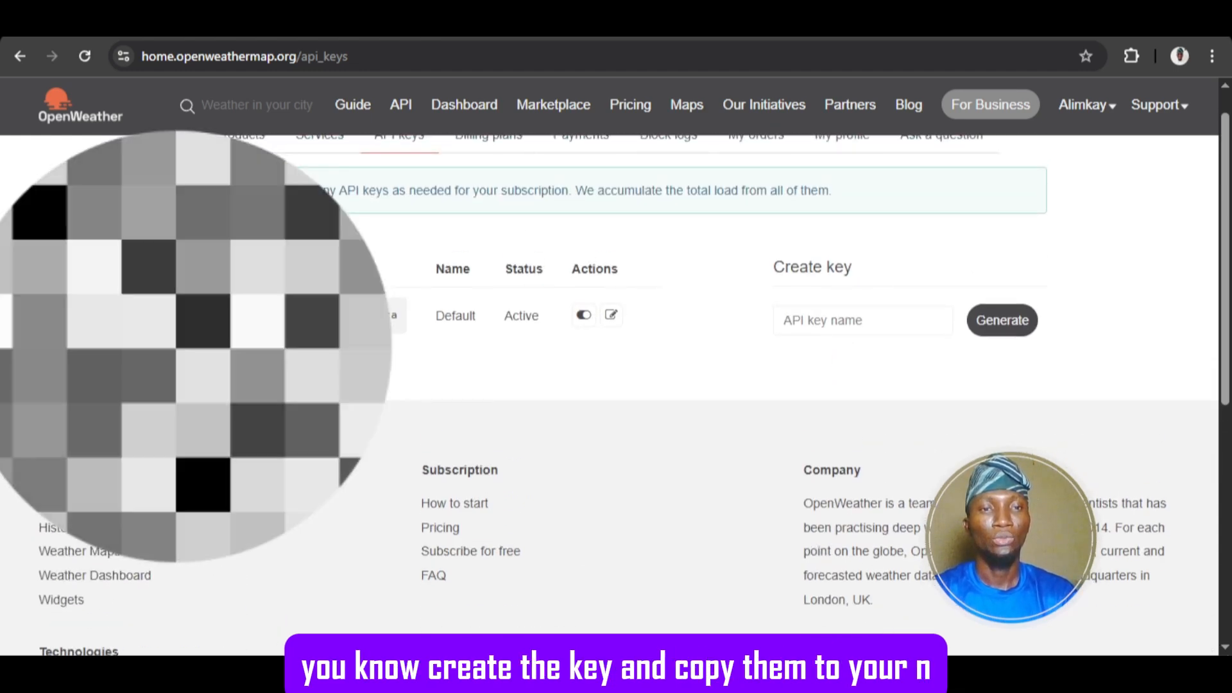
Step: Highlight the Default API key's value, and look over the account options and the key creation form
{"action": "left_click_drag", "start_coordinate": [185, 315], "coordinate": [415, 340]}
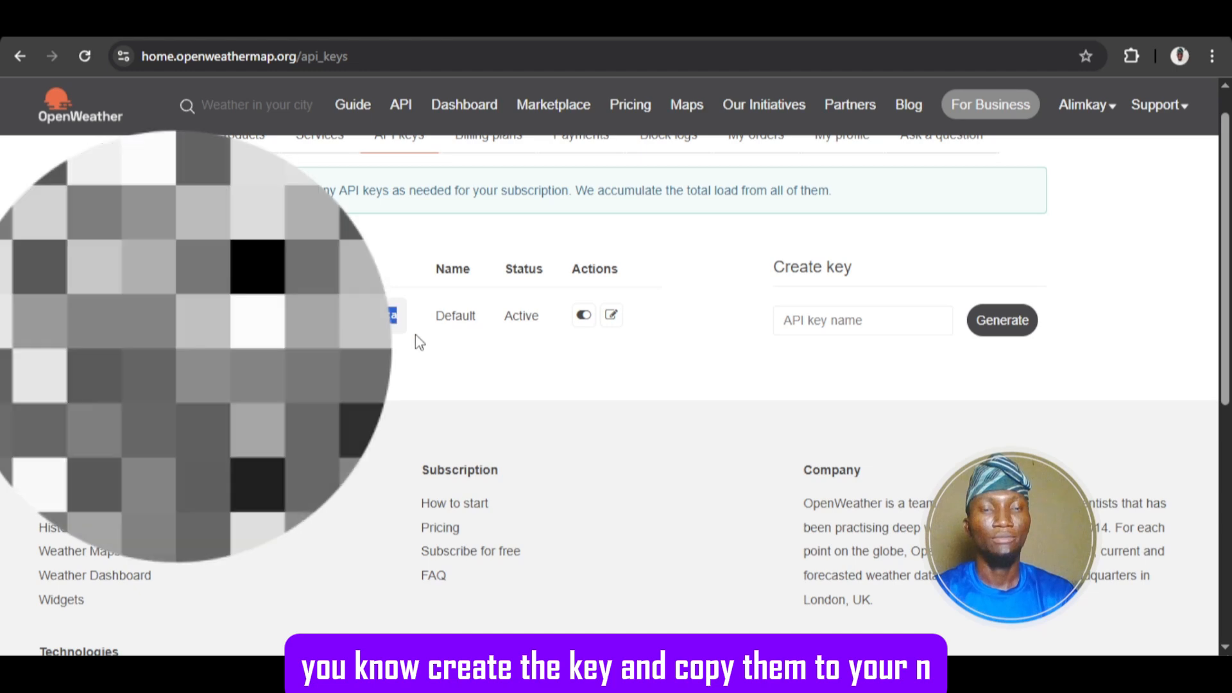
{"action": "scroll", "coordinate": [523, 244], "scroll_direction": "down", "scroll_amount": 2}
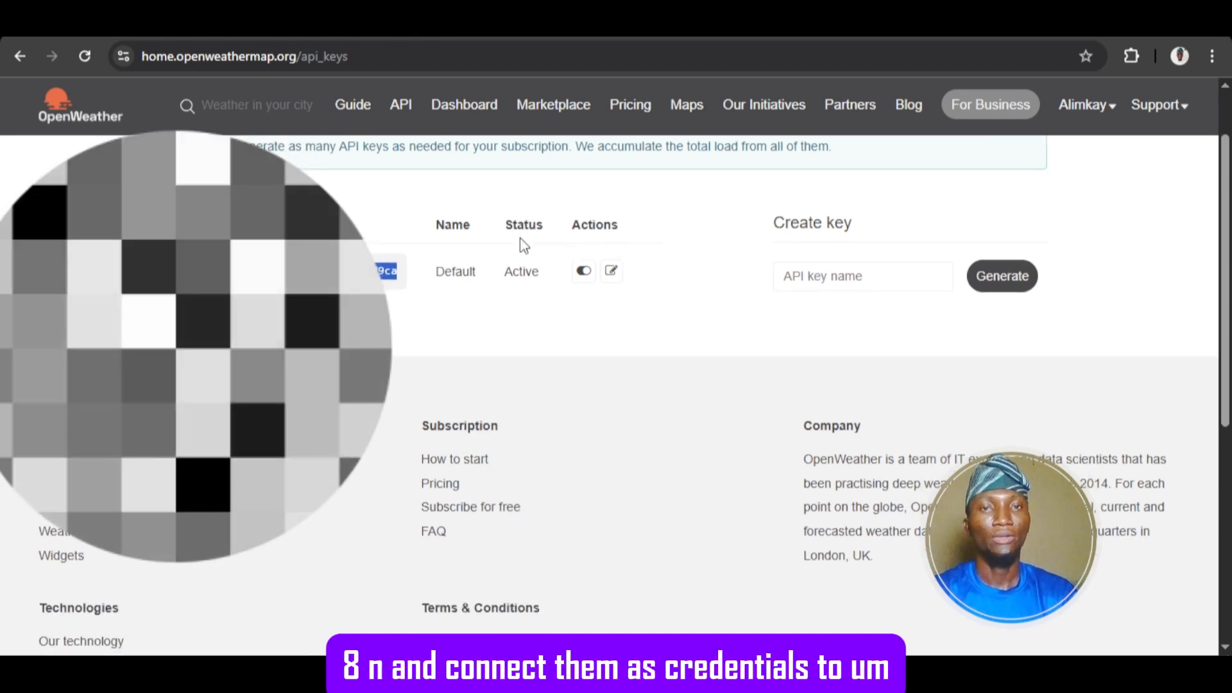
{"action": "scroll", "coordinate": [523, 245], "scroll_direction": "up", "scroll_amount": 2}
{"action": "scroll", "coordinate": [523, 245], "scroll_direction": "down", "scroll_amount": 1}
{"action": "scroll", "coordinate": [523, 244], "scroll_direction": "up", "scroll_amount": 1}
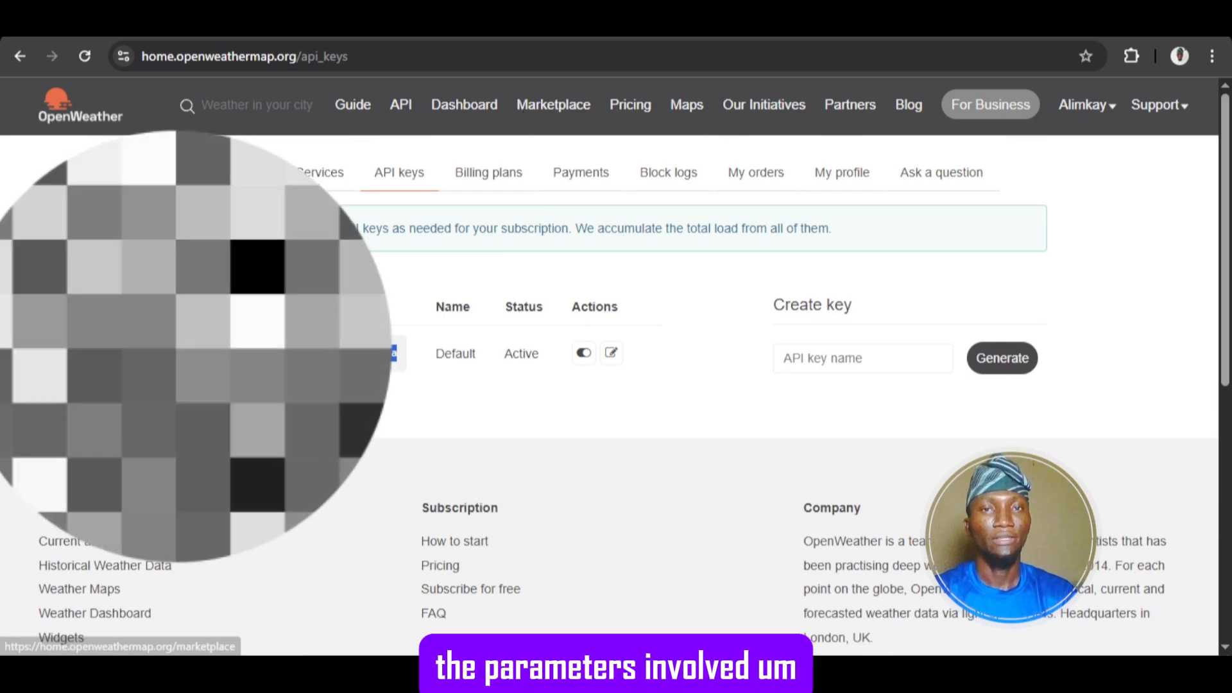
{"action": "scroll", "coordinate": [385, 213], "scroll_direction": "down", "scroll_amount": 1}
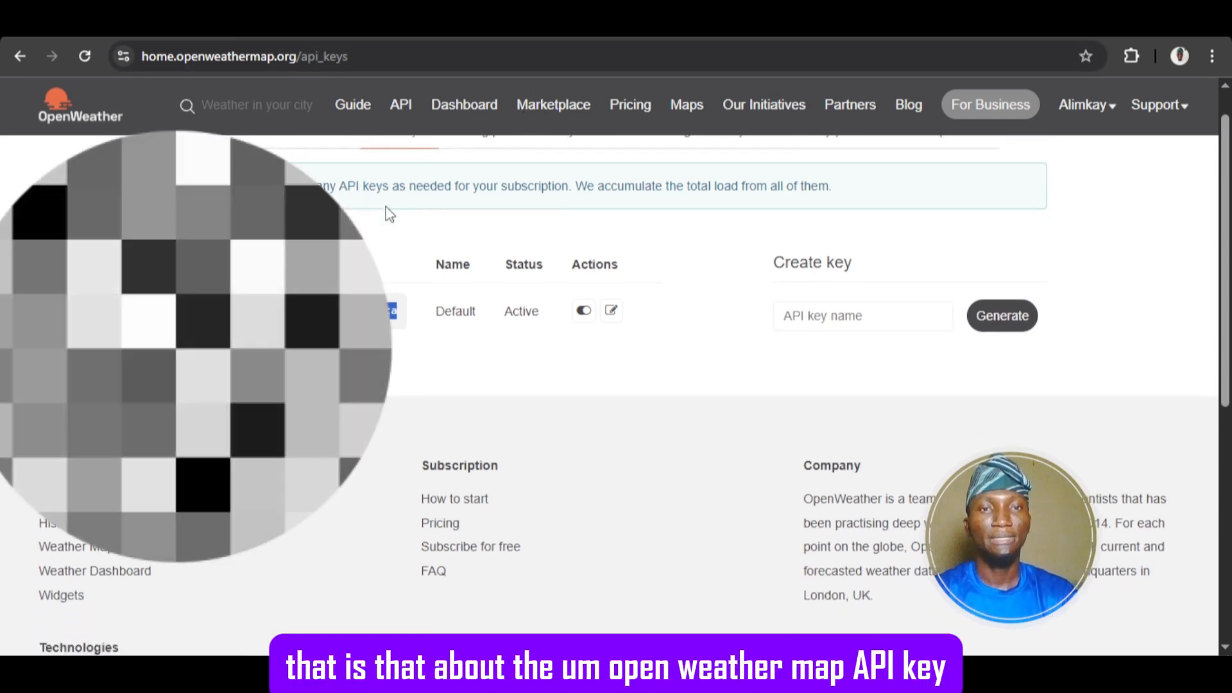
{"action": "scroll", "coordinate": [389, 213], "scroll_direction": "up", "scroll_amount": 1}
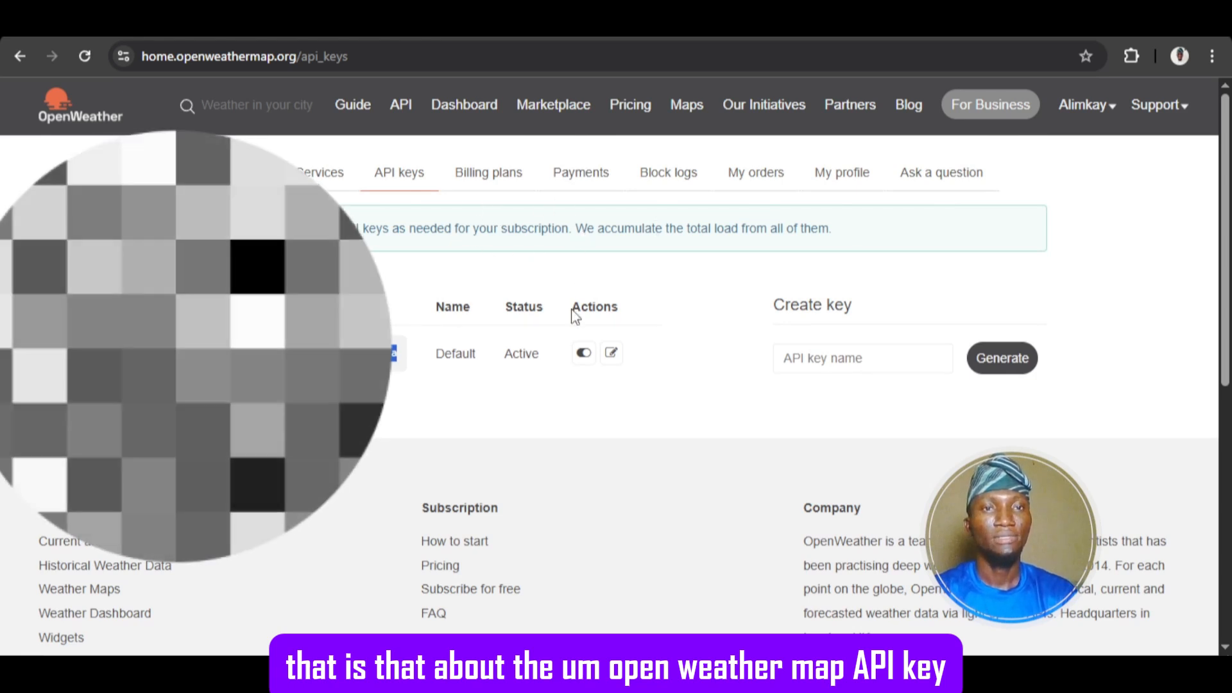
{"action": "scroll", "coordinate": [574, 315], "scroll_direction": "down", "scroll_amount": 1}
{"action": "scroll", "coordinate": [572, 316], "scroll_direction": "up", "scroll_amount": 1}
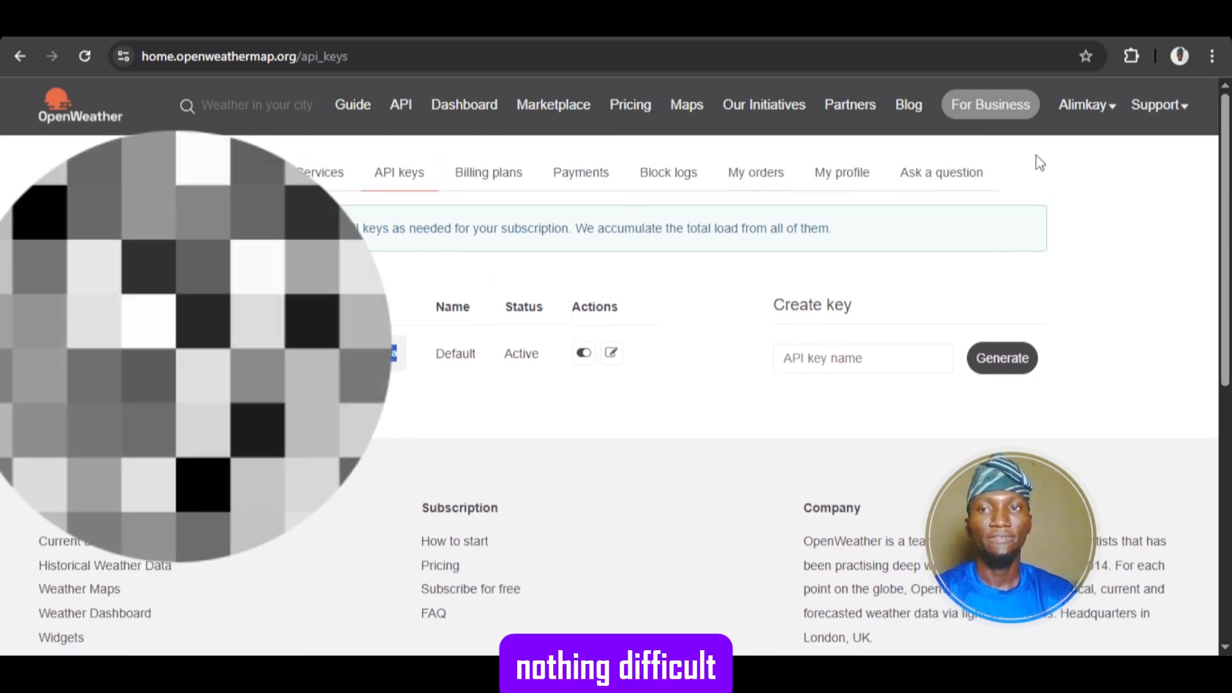
{"action": "left_click", "coordinate": [1086, 105]}
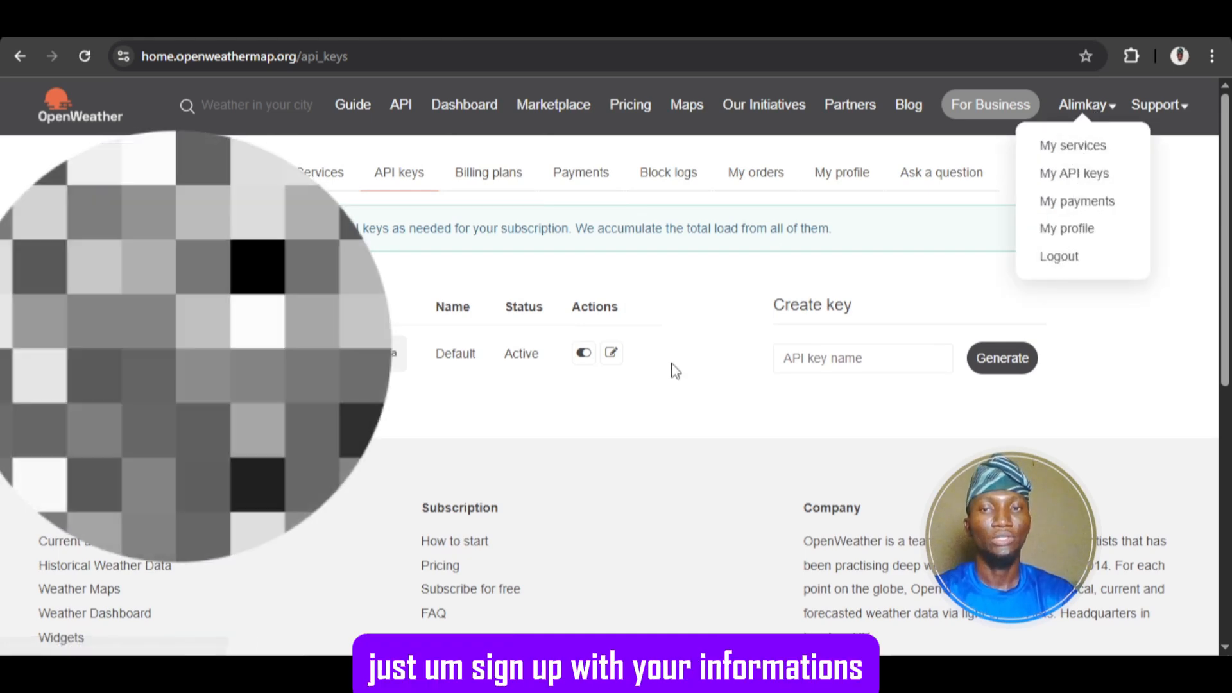
{"action": "scroll", "coordinate": [744, 422], "scroll_direction": "down", "scroll_amount": 1}
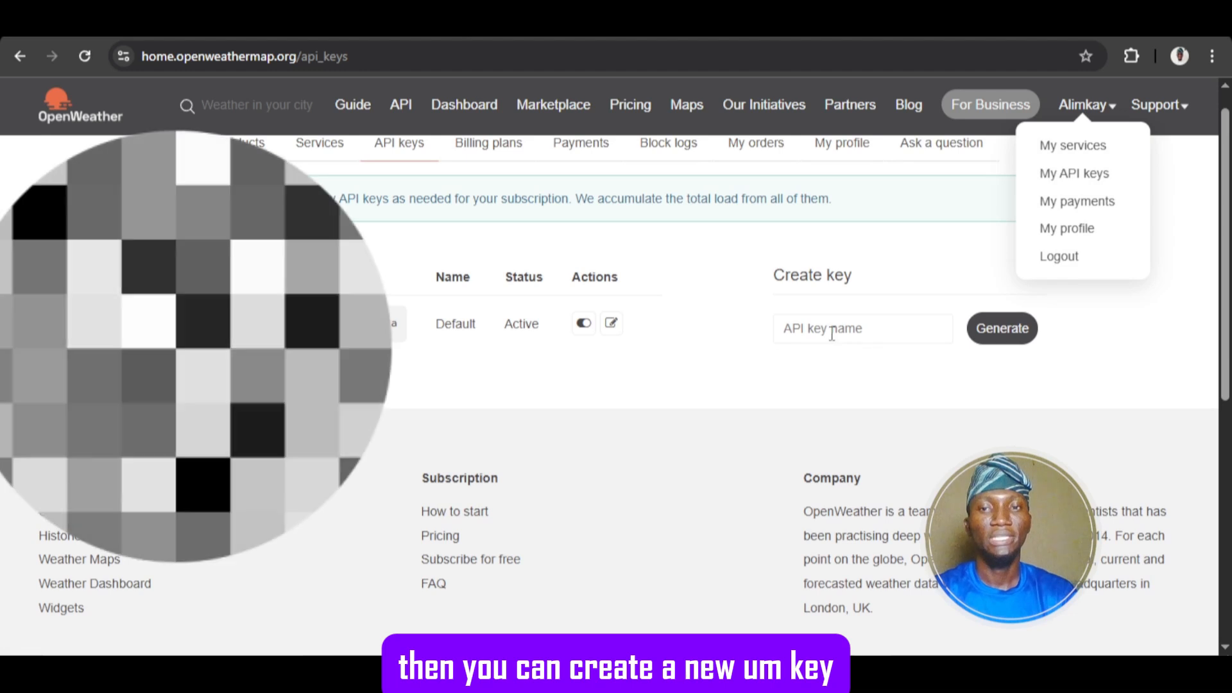
Step: Generate a new OpenWeather API key named "n8n Weather Report"
{"action": "left_click", "coordinate": [831, 335]}
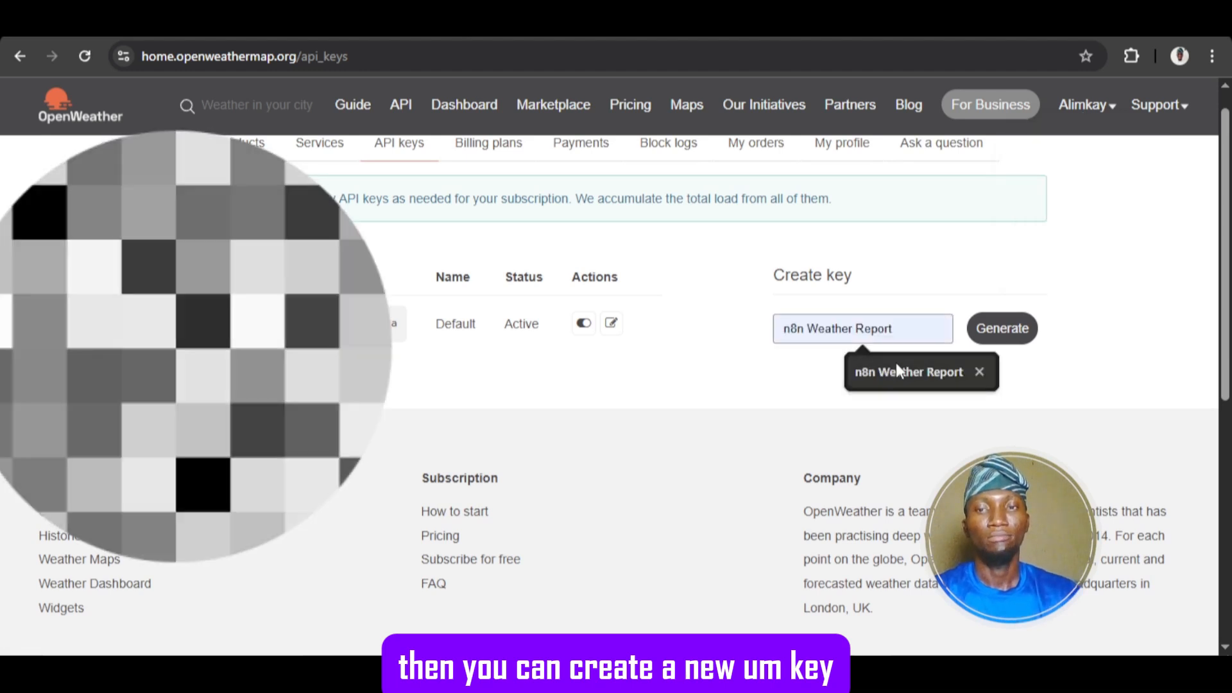
{"action": "left_click", "coordinate": [905, 372]}
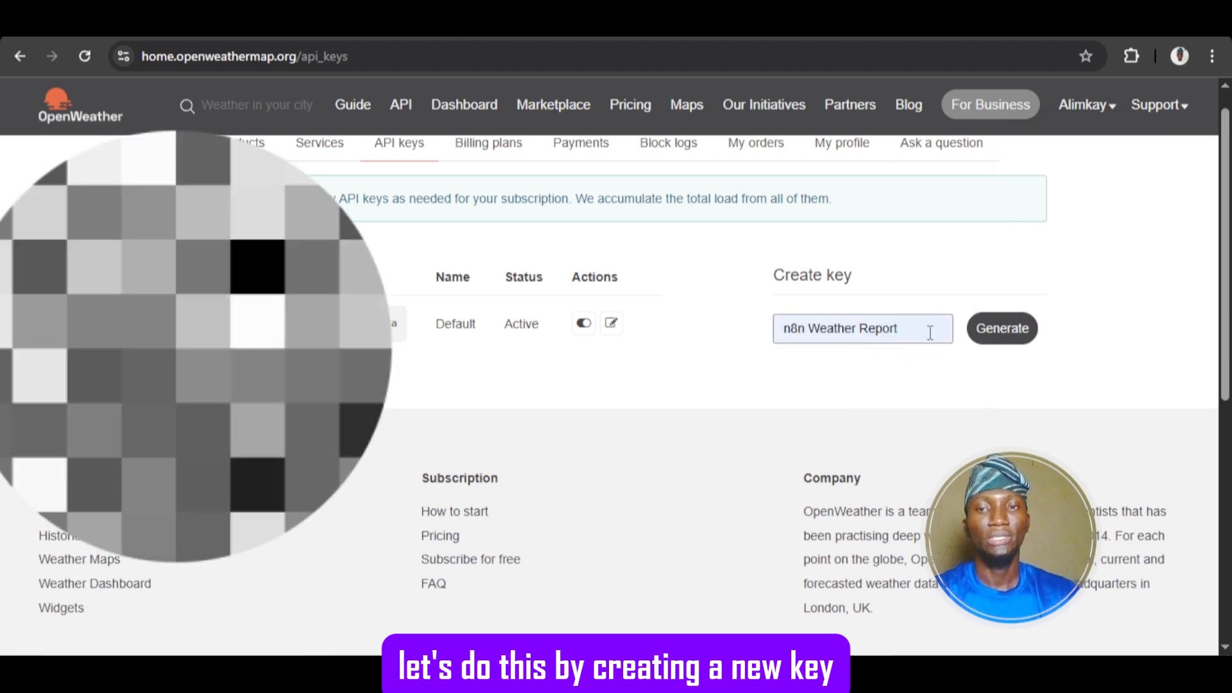
{"action": "left_click", "coordinate": [1003, 328]}
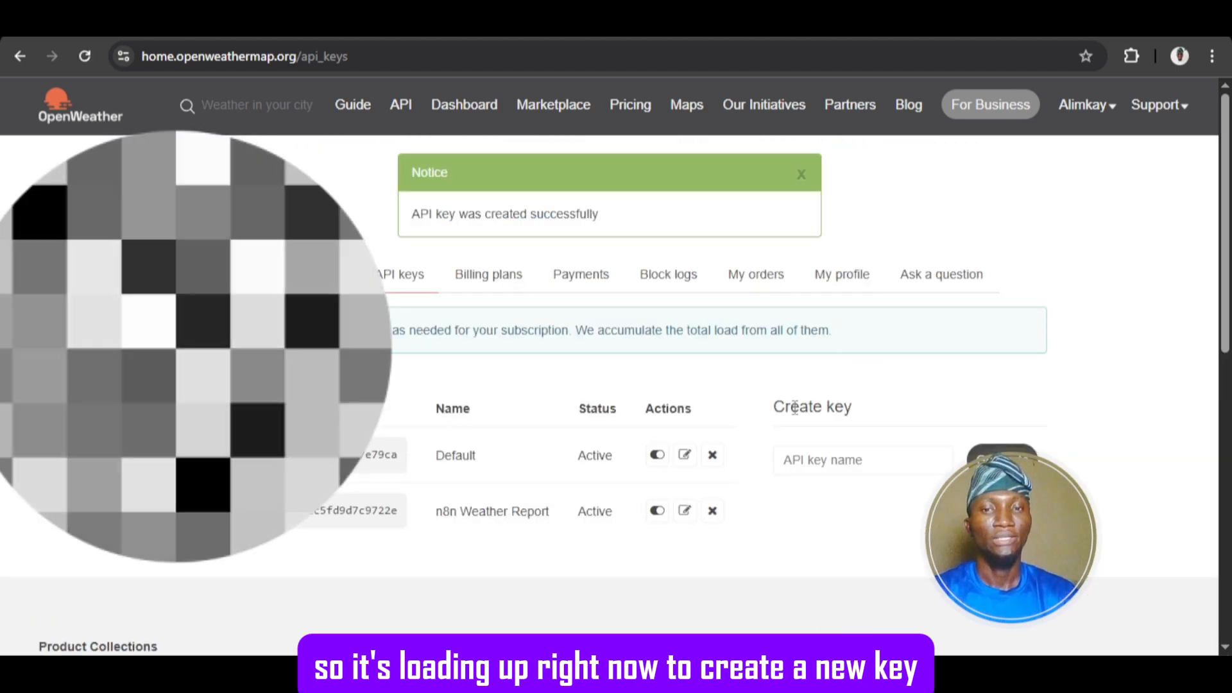
Step: Remove the "n8n Weather Report" API key from the account and confirm its deletion
{"action": "scroll", "coordinate": [795, 408], "scroll_direction": "down", "scroll_amount": 1}
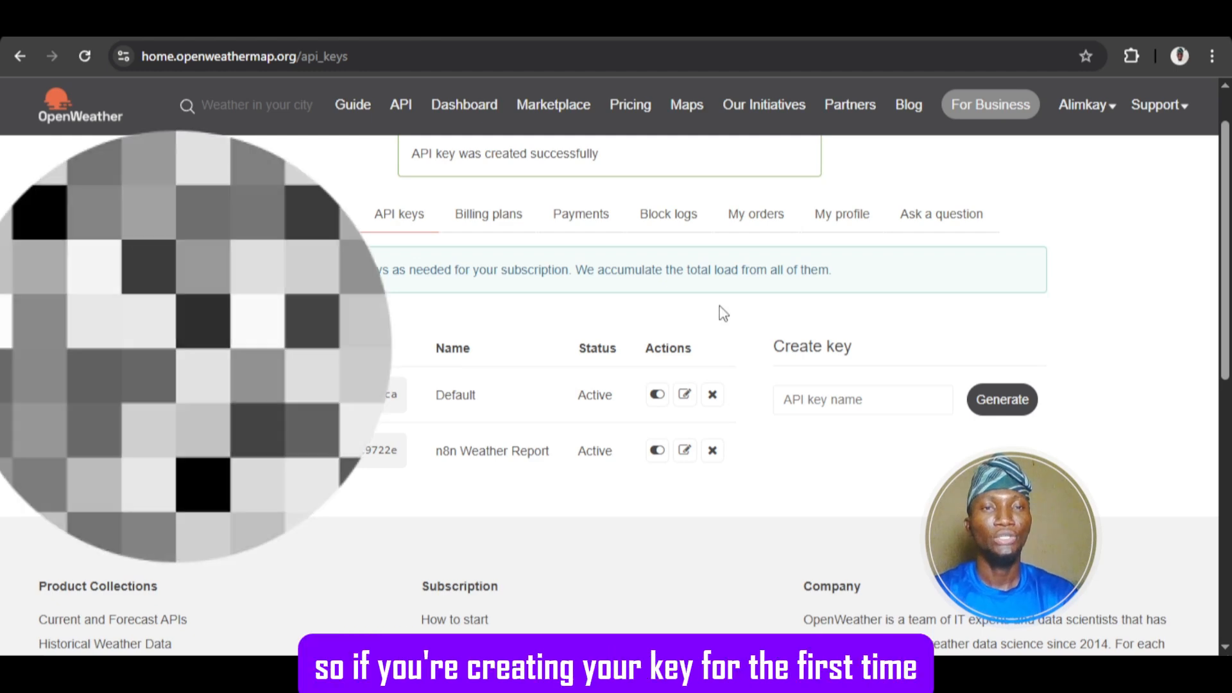
{"action": "scroll", "coordinate": [781, 402], "scroll_direction": "down", "scroll_amount": 1}
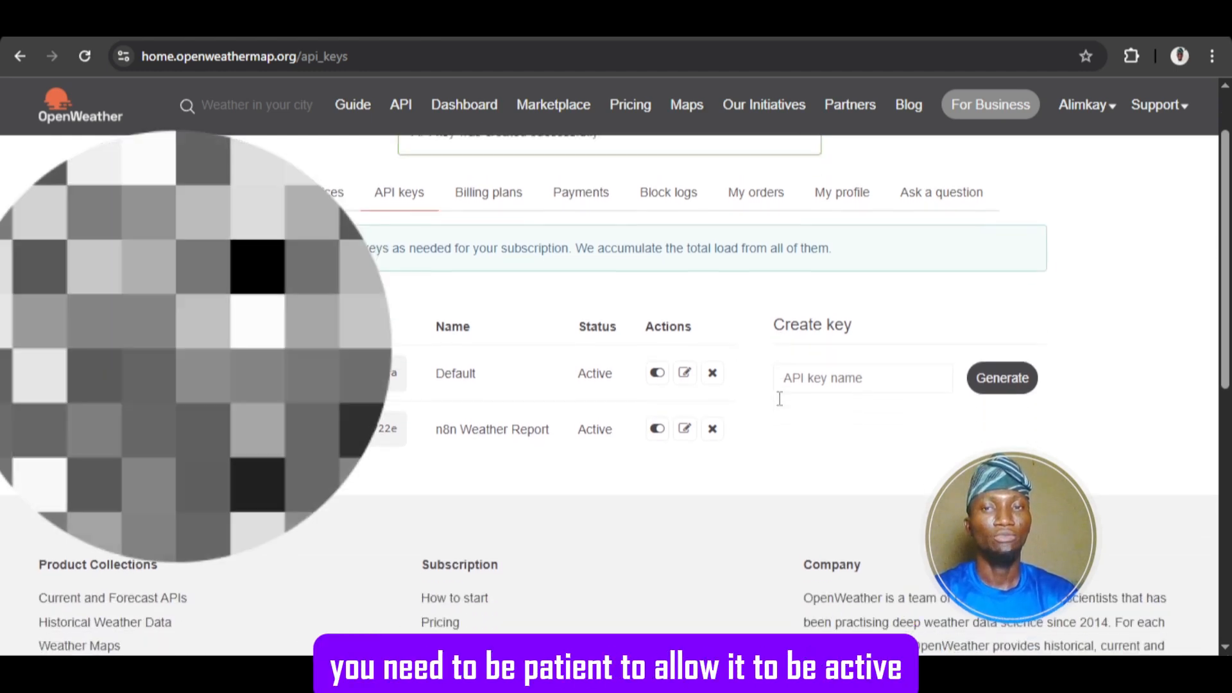
{"action": "scroll", "coordinate": [782, 406], "scroll_direction": "down", "scroll_amount": 1}
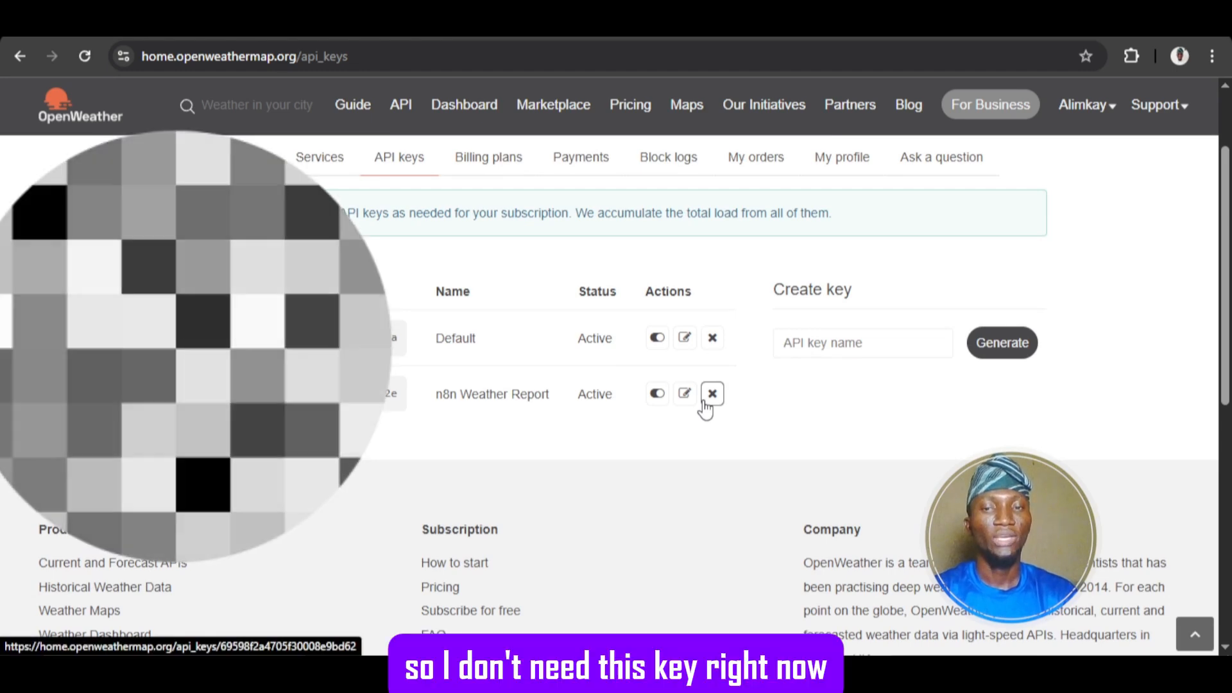
{"action": "left_click", "coordinate": [703, 401]}
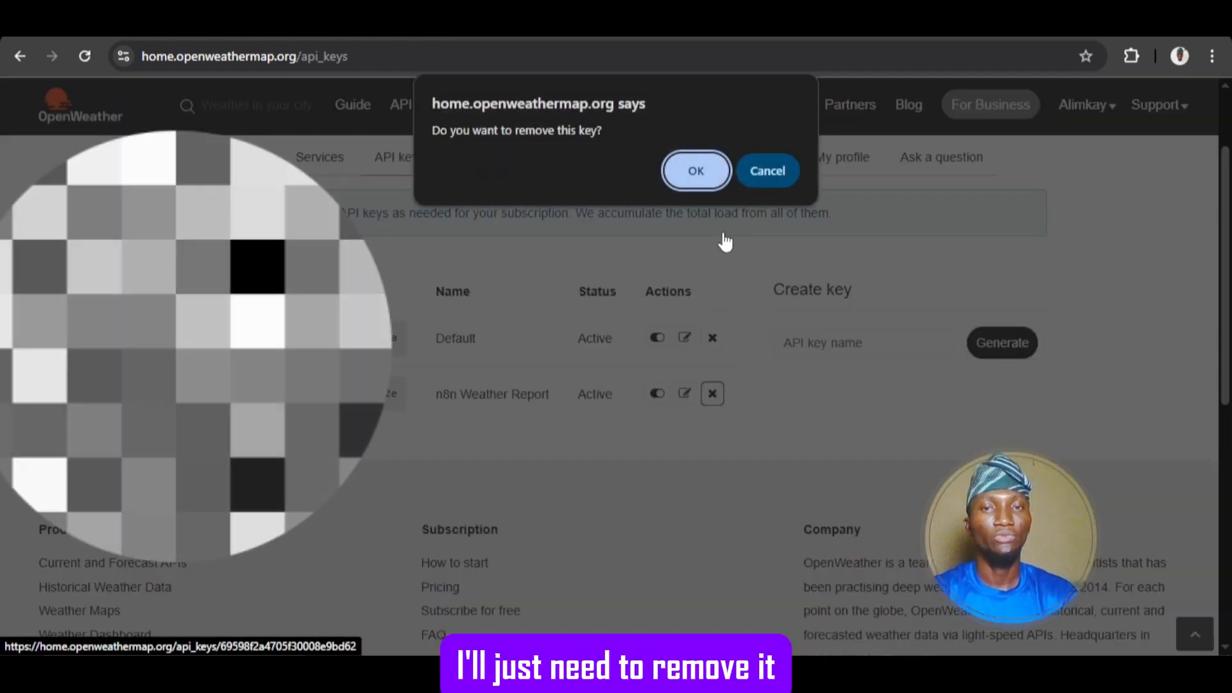
{"action": "left_click", "coordinate": [693, 172]}
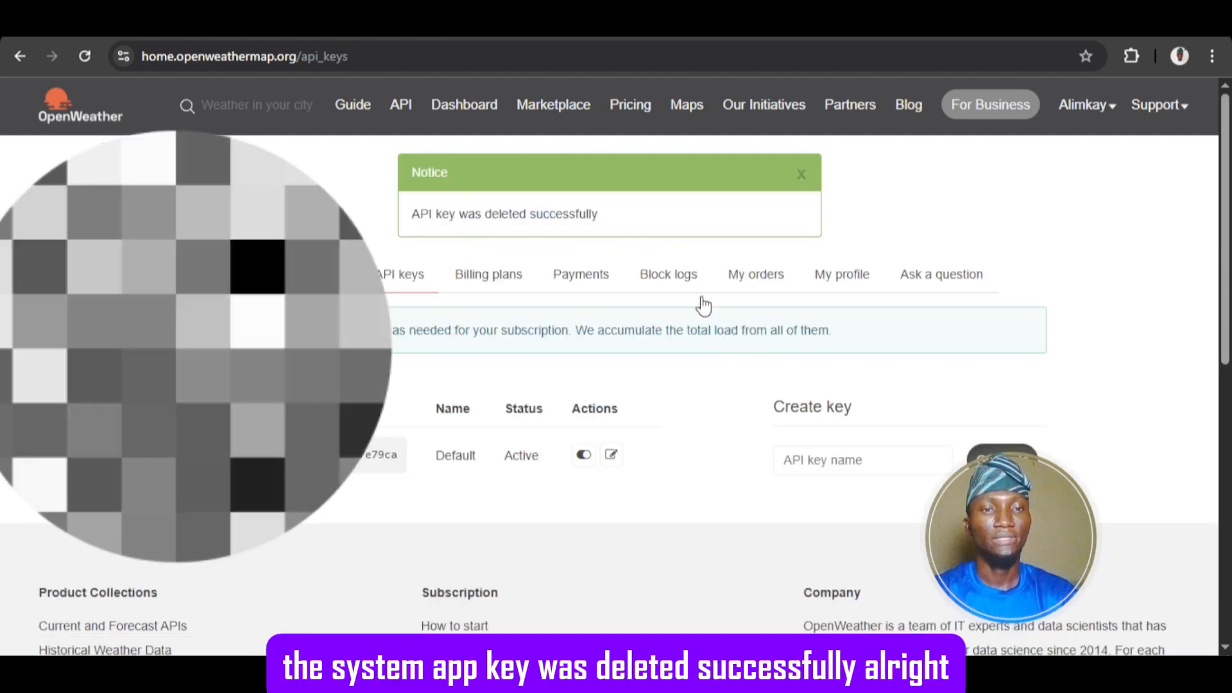
{"action": "scroll", "coordinate": [601, 377], "scroll_direction": "down", "scroll_amount": 1}
{"action": "scroll", "coordinate": [602, 379], "scroll_direction": "up", "scroll_amount": 1}
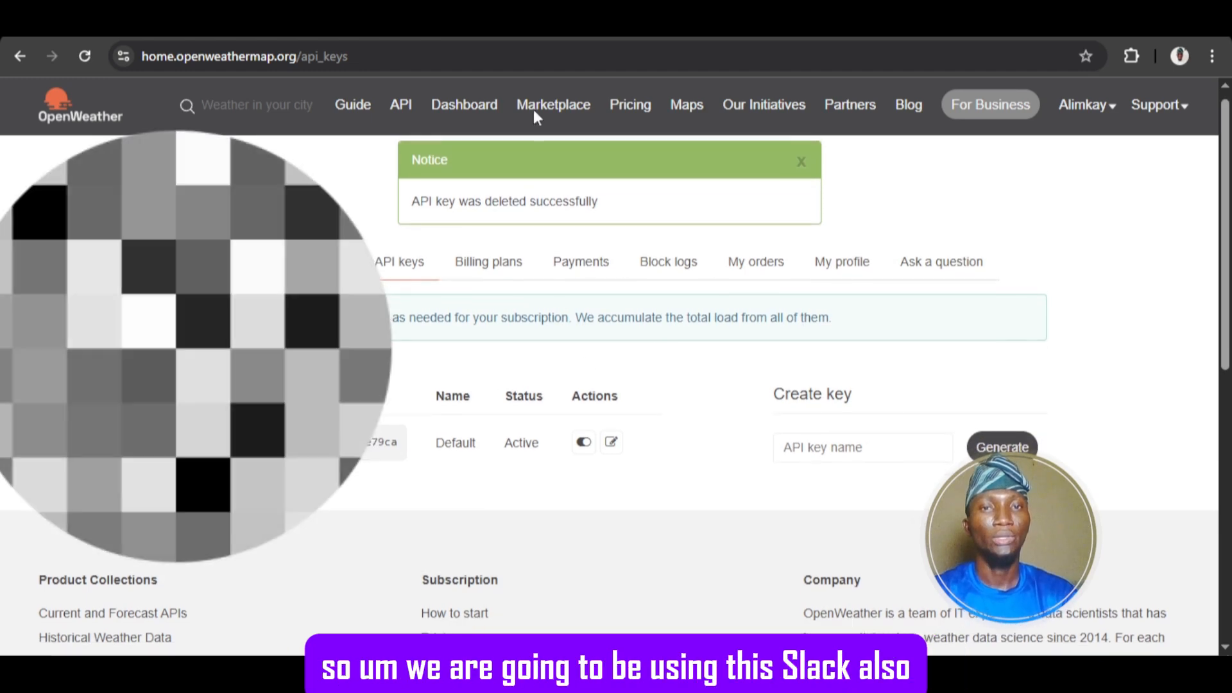
Step: Switch to Slack and examine the n8n bot 001 message in the all-tech-trainer channel
{"action": "left_click", "coordinate": [577, 23]}
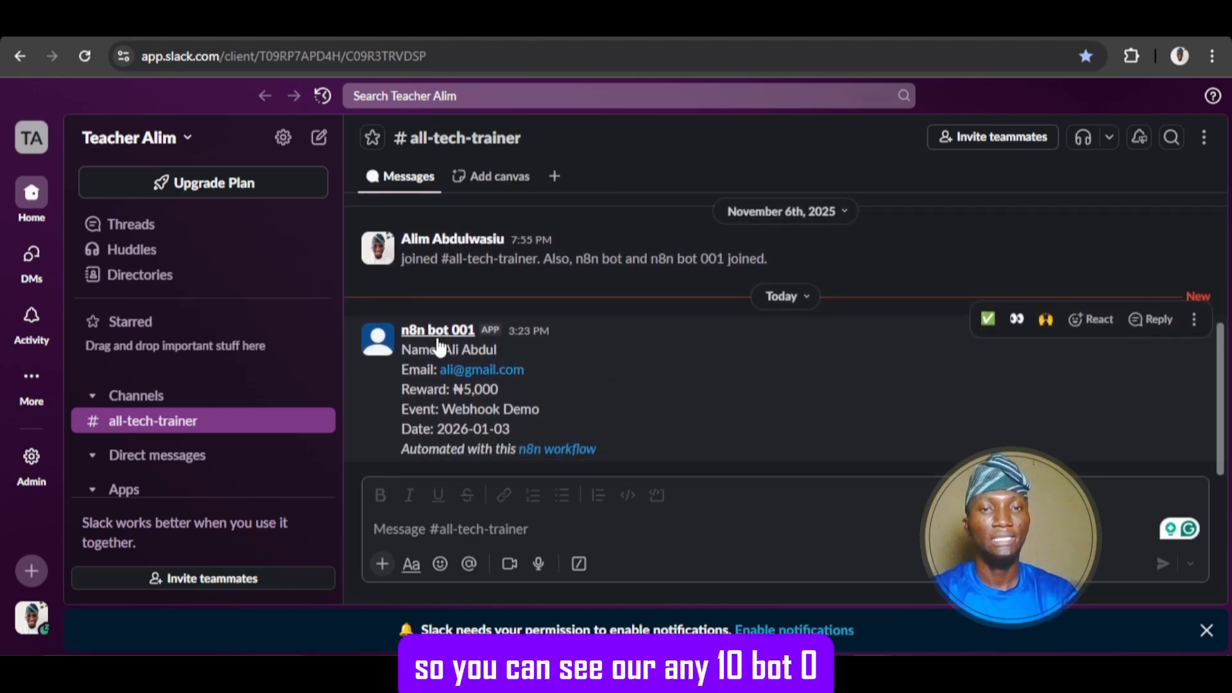
{"action": "left_click", "coordinate": [480, 331]}
{"action": "left_click", "coordinate": [734, 325]}
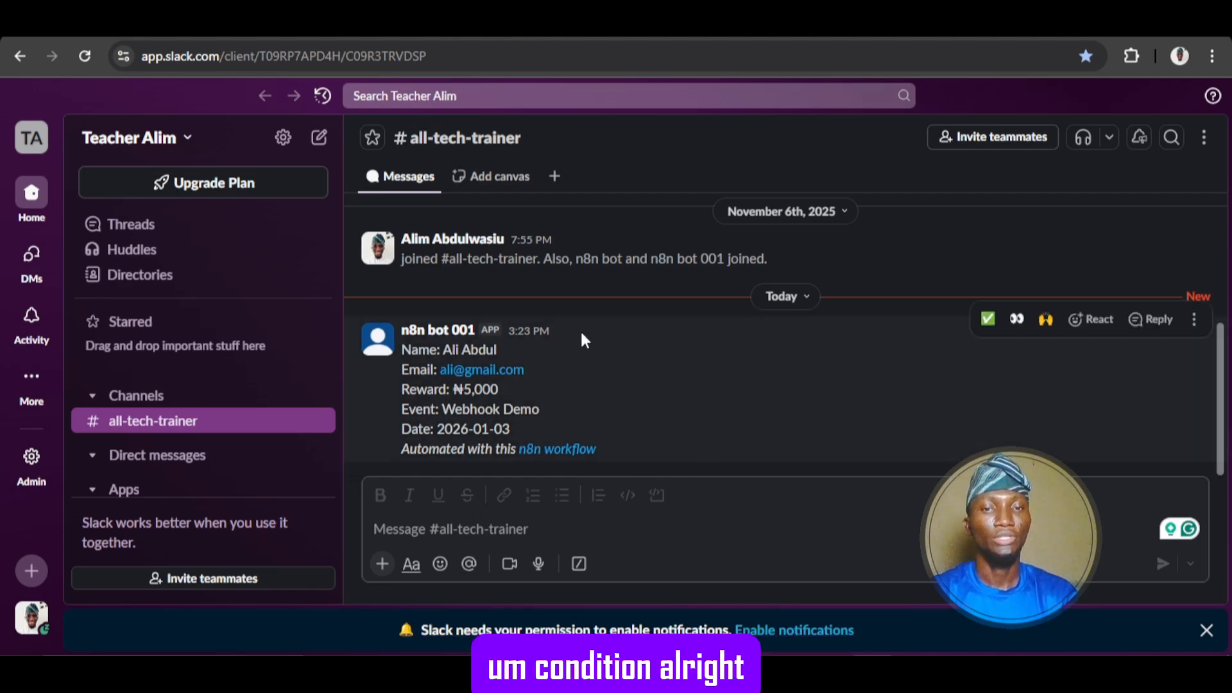
Step: Switch back to n8n, retest the connection of the OpenWeatherMap node's credential, and return to the canvas
{"action": "left_click", "coordinate": [315, 23]}
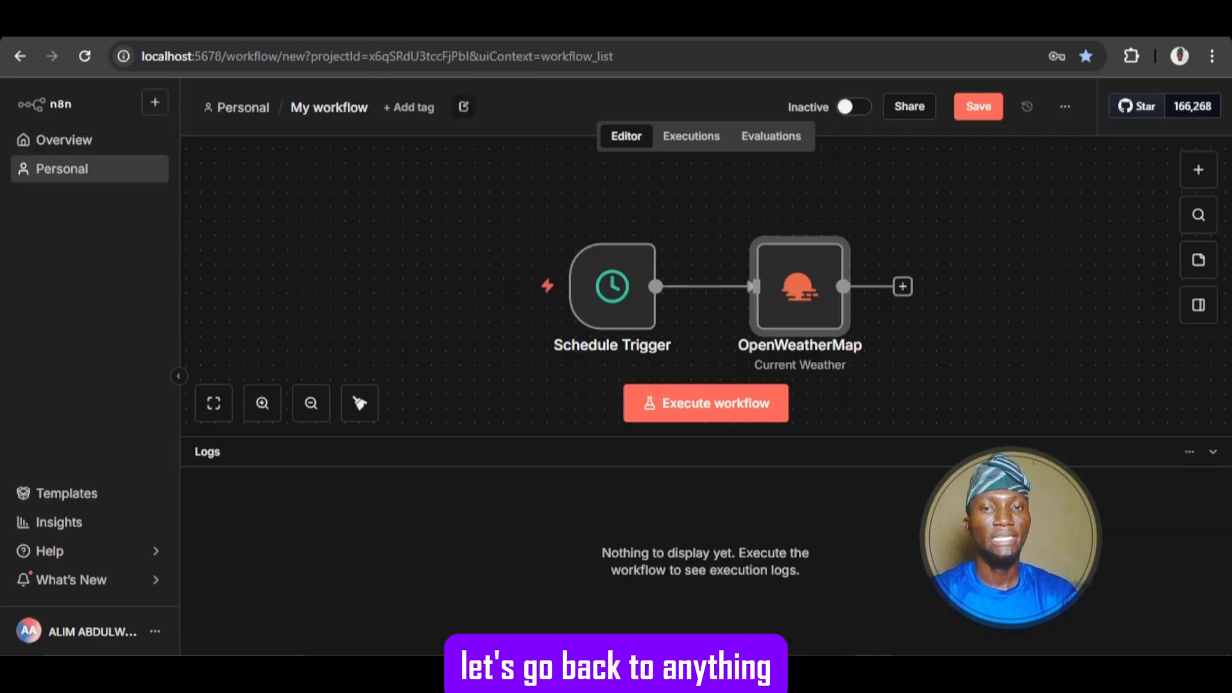
{"action": "double_click", "coordinate": [786, 304]}
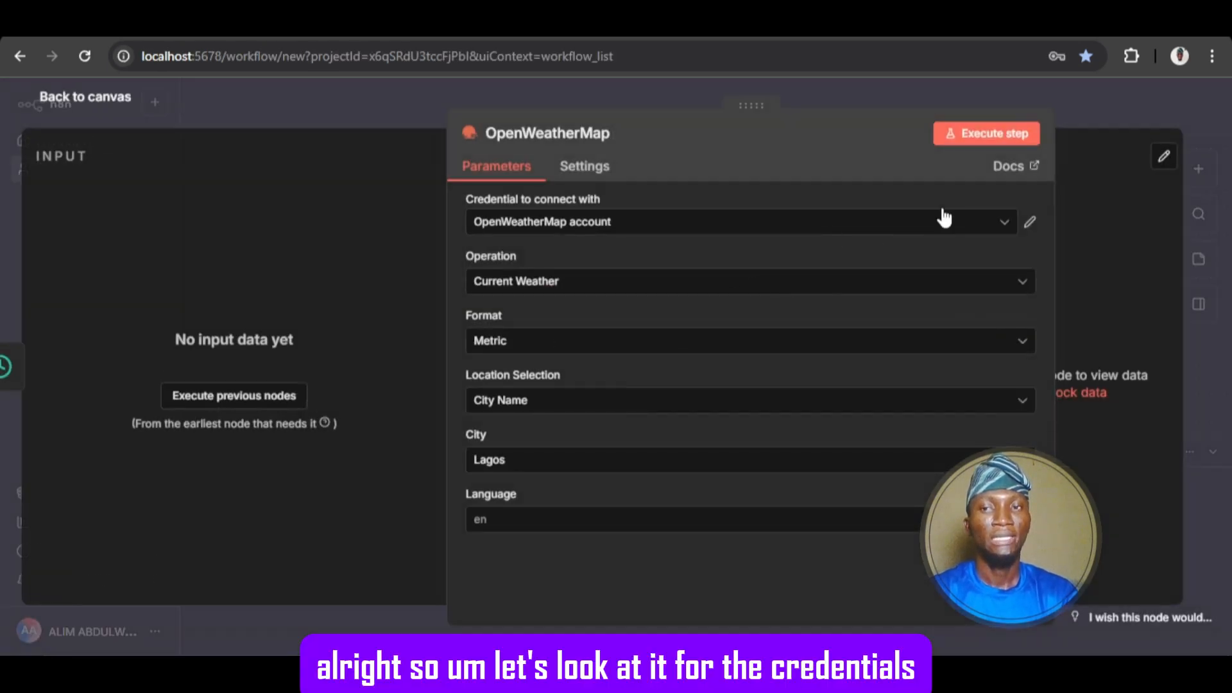
{"action": "left_click", "coordinate": [1029, 224]}
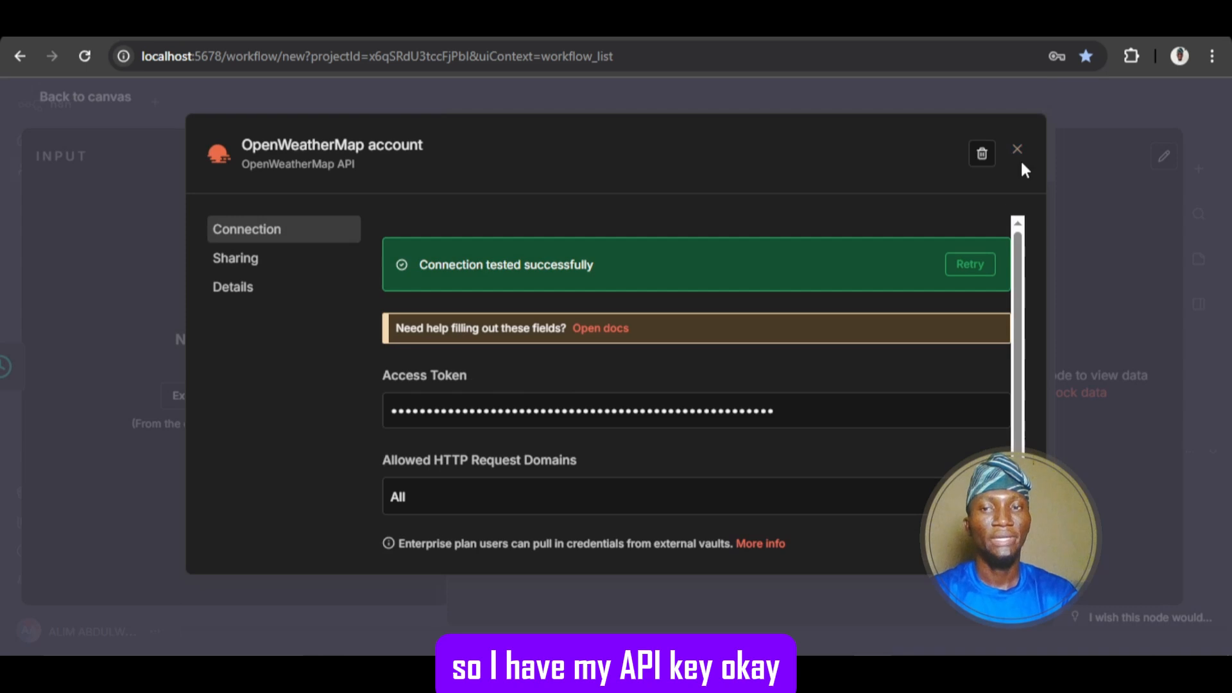
{"action": "left_click", "coordinate": [970, 265]}
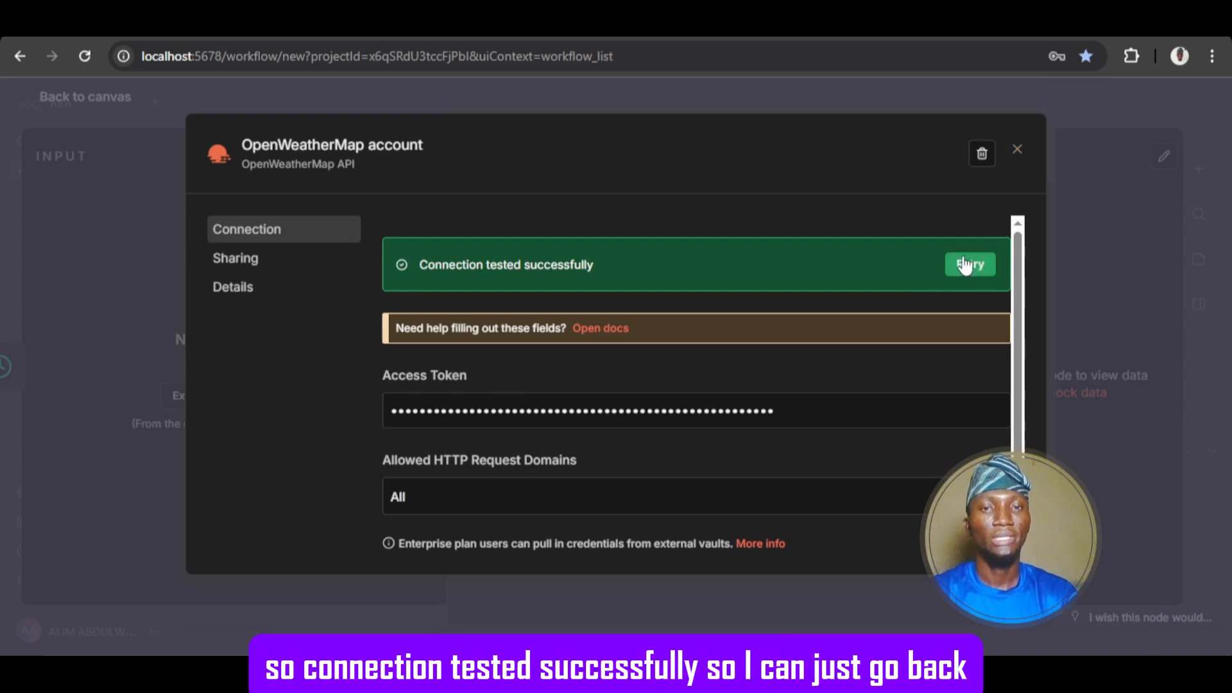
{"action": "left_click", "coordinate": [1017, 151]}
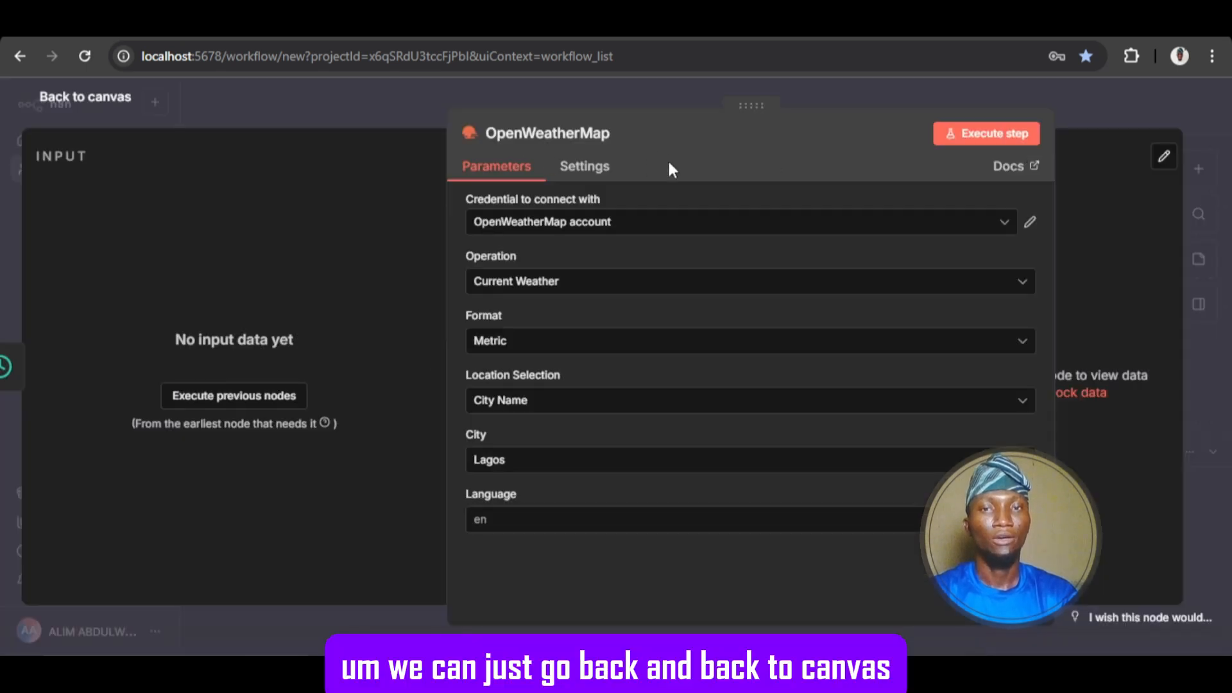
{"action": "left_click_drag", "start_coordinate": [667, 160], "coordinate": [514, 147]}
{"action": "left_click", "coordinate": [115, 107]}
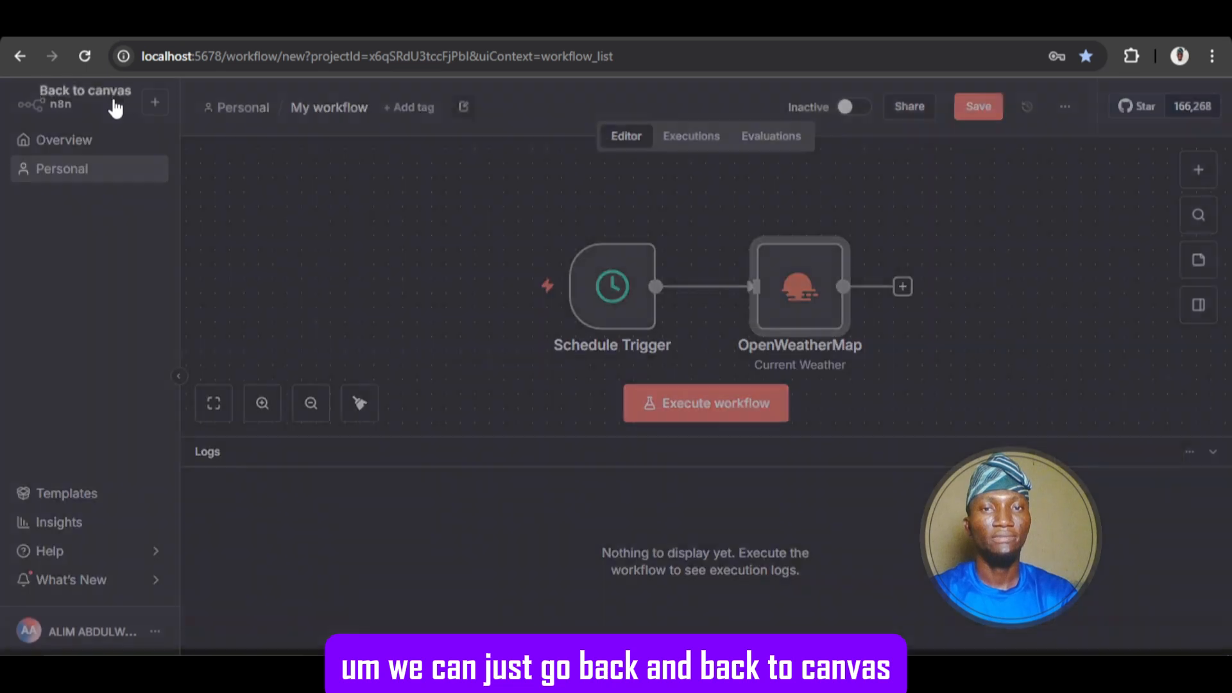
{"action": "left_click", "coordinate": [215, 408]}
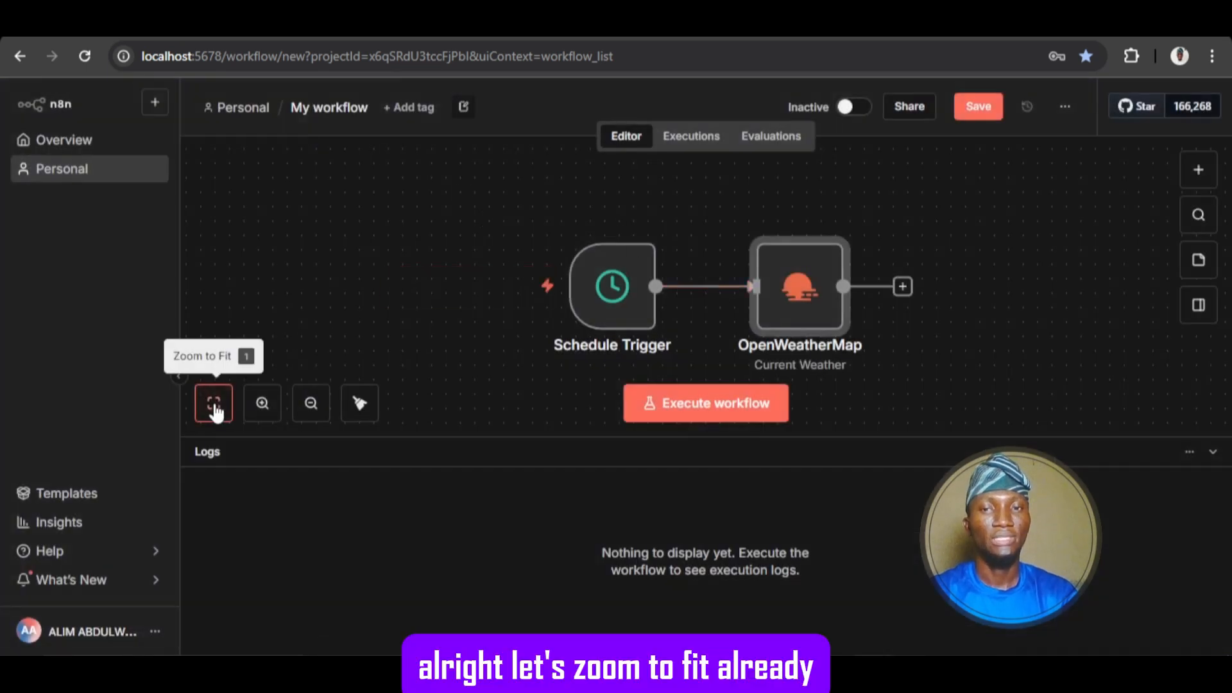
Step: Add an Edit Fields (Set) node after OpenWeatherMap, keeping its mode on Manual Mapping
{"action": "left_click", "coordinate": [903, 288]}
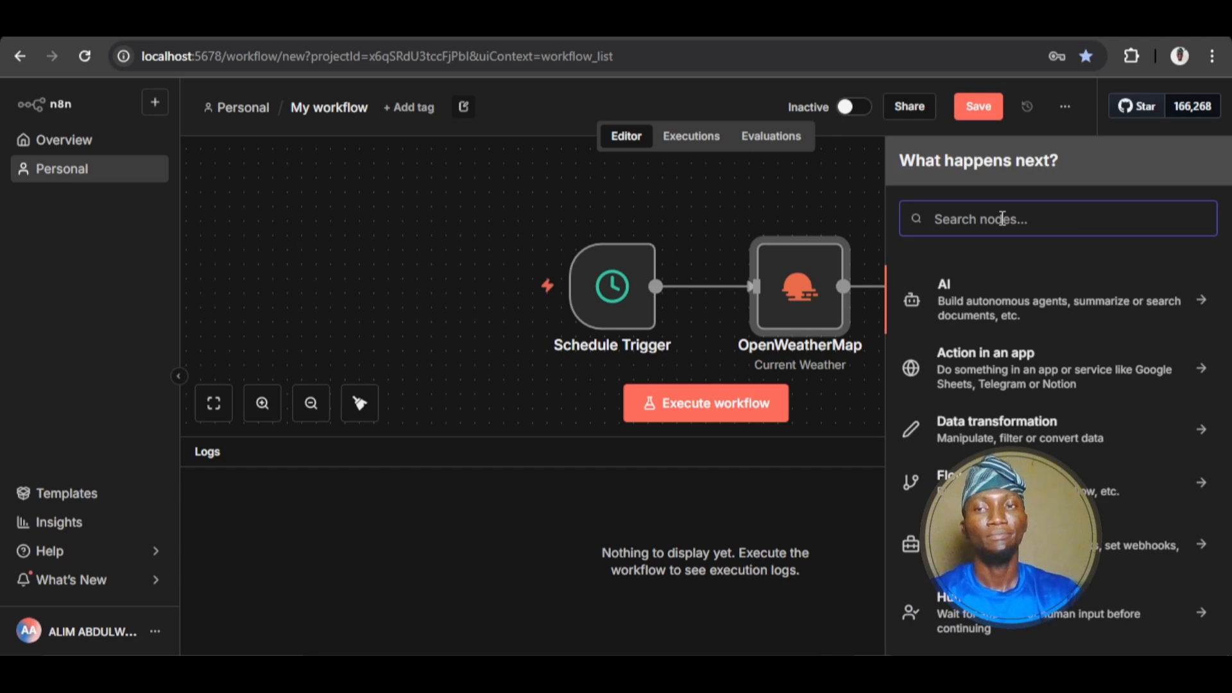
{"action": "type", "text": "edit"}
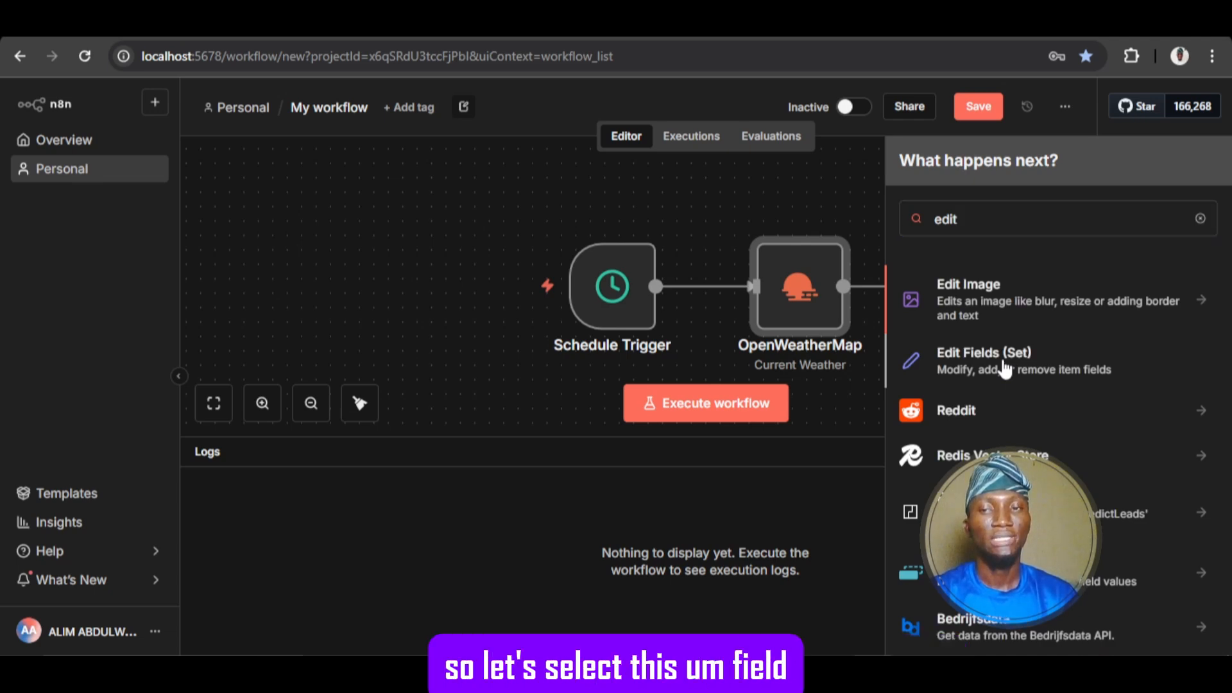
{"action": "left_click", "coordinate": [1005, 369]}
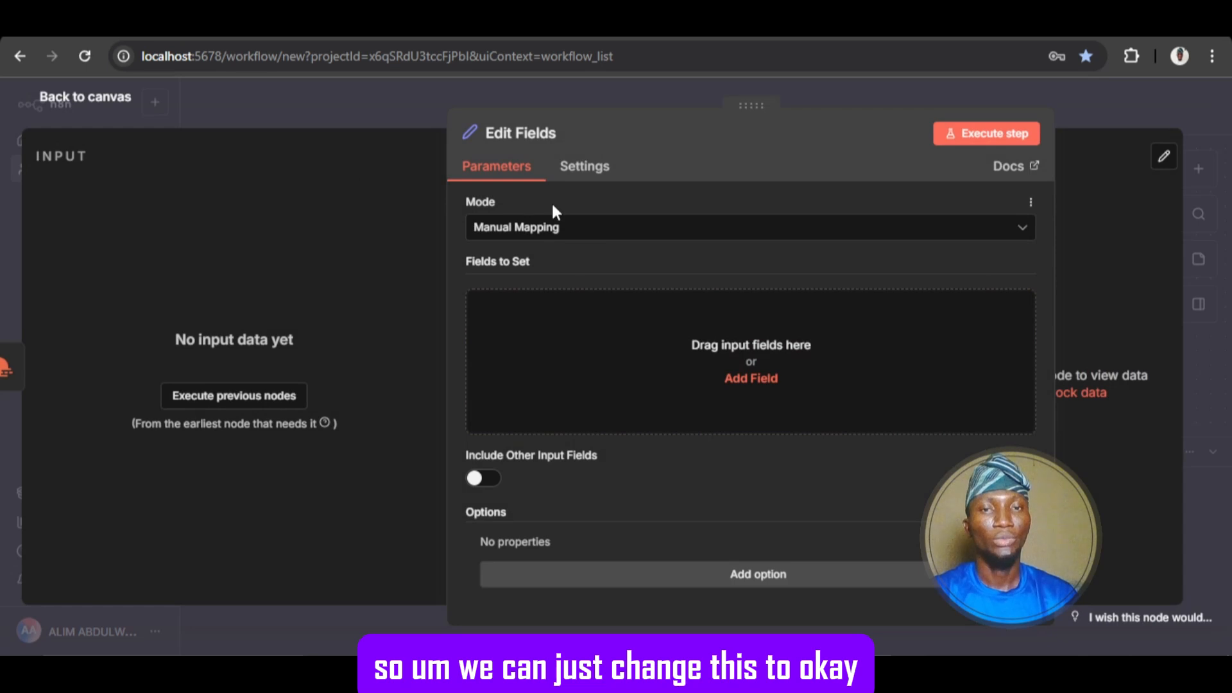
{"action": "left_click", "coordinate": [575, 230]}
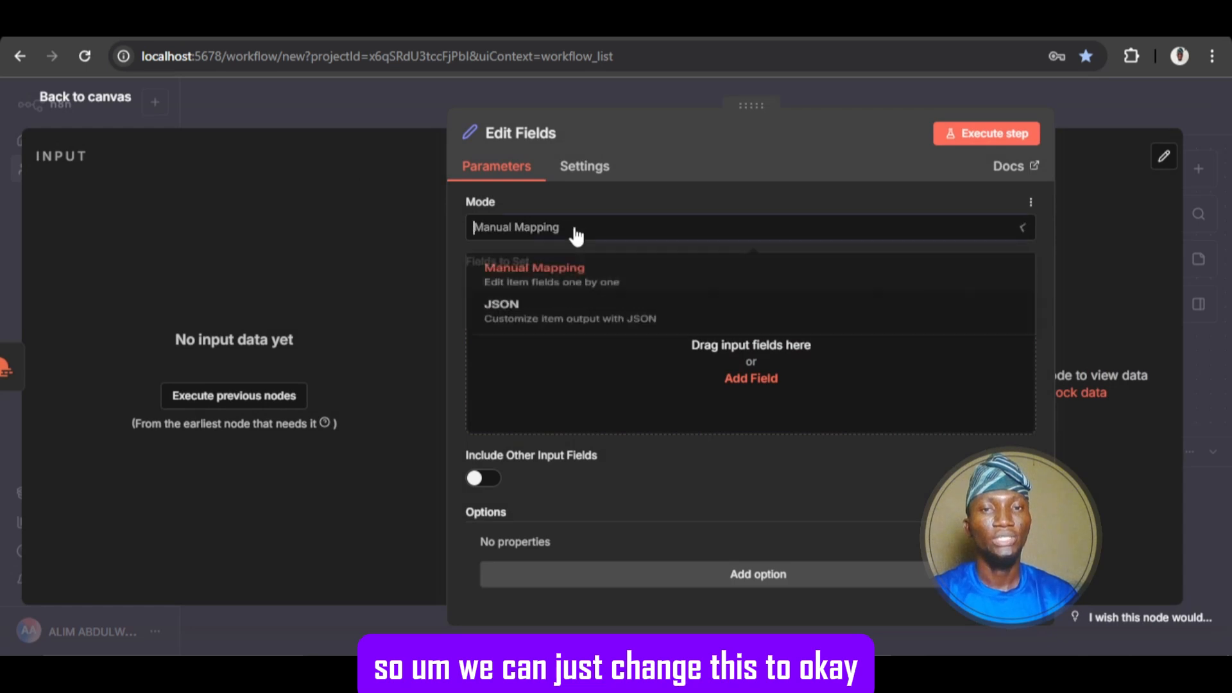
{"action": "left_click", "coordinate": [572, 297]}
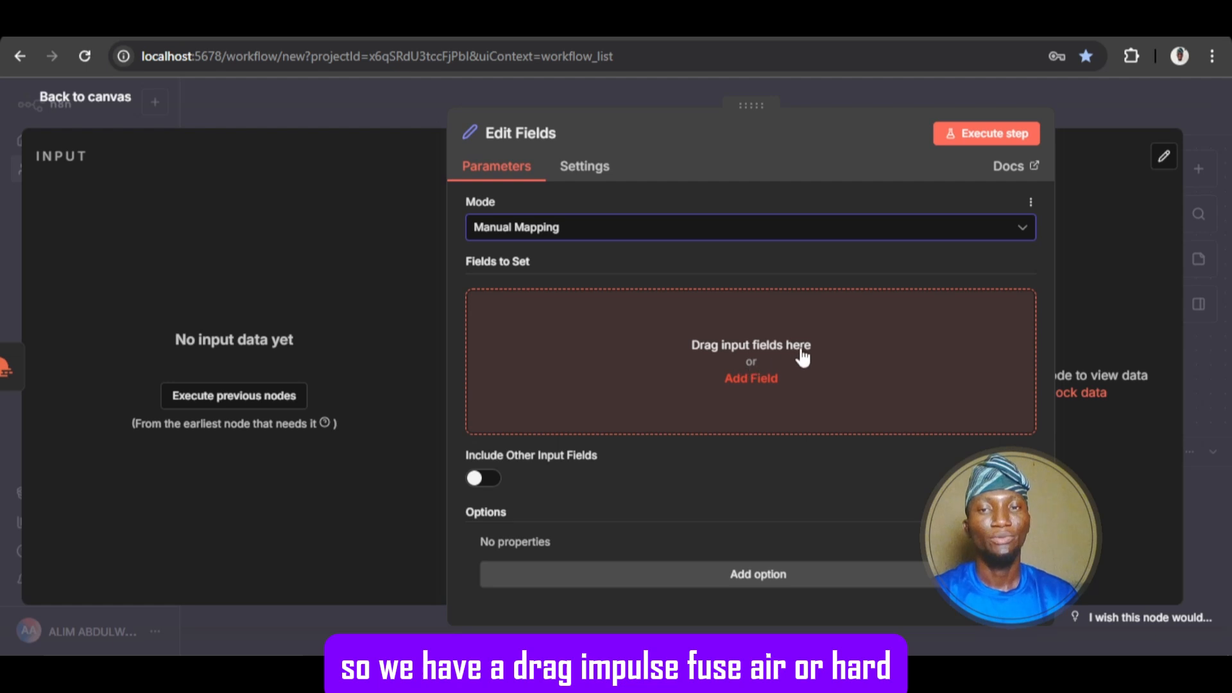
Step: Add a string field named "message" to the Edit Fields node and return to the canvas
{"action": "left_click", "coordinate": [770, 379]}
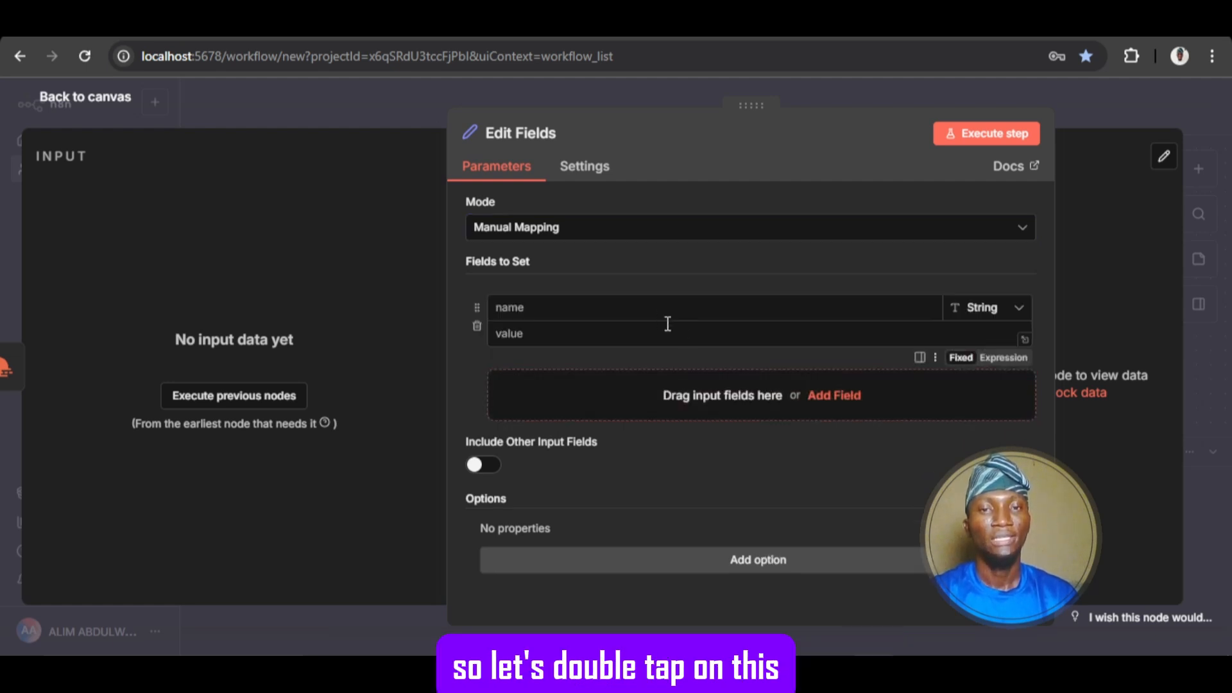
{"action": "left_click", "coordinate": [645, 313]}
{"action": "type", "text": "m"}
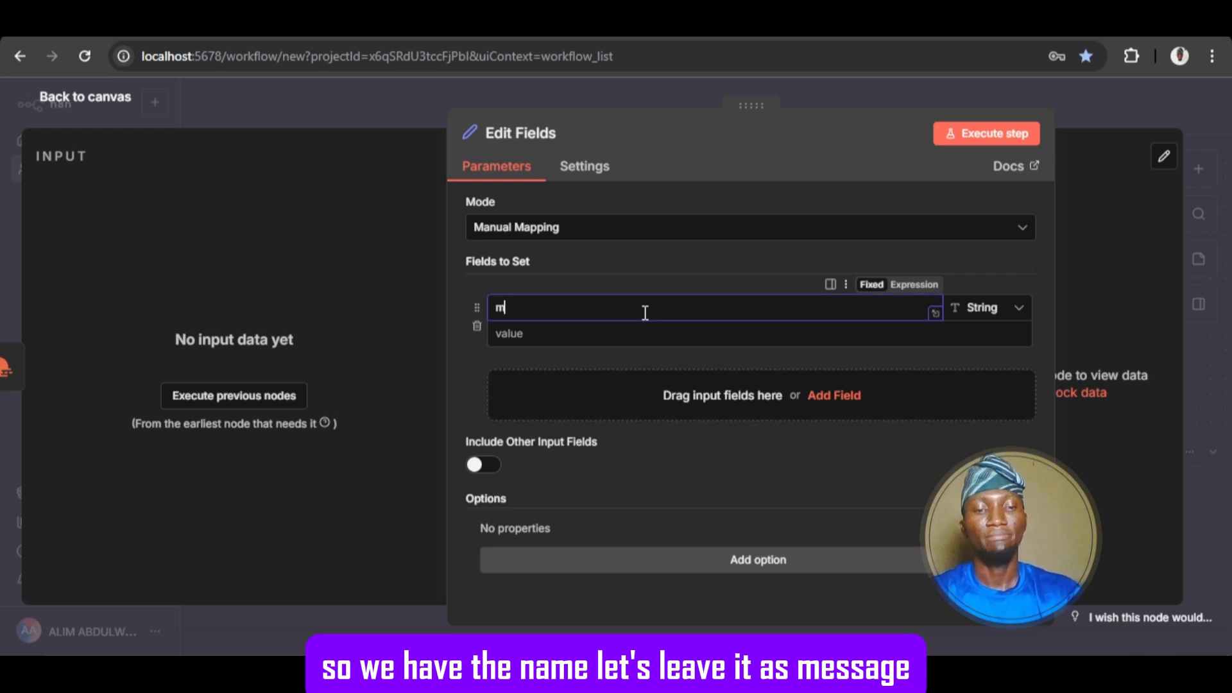
{"action": "type", "text": "essag"}
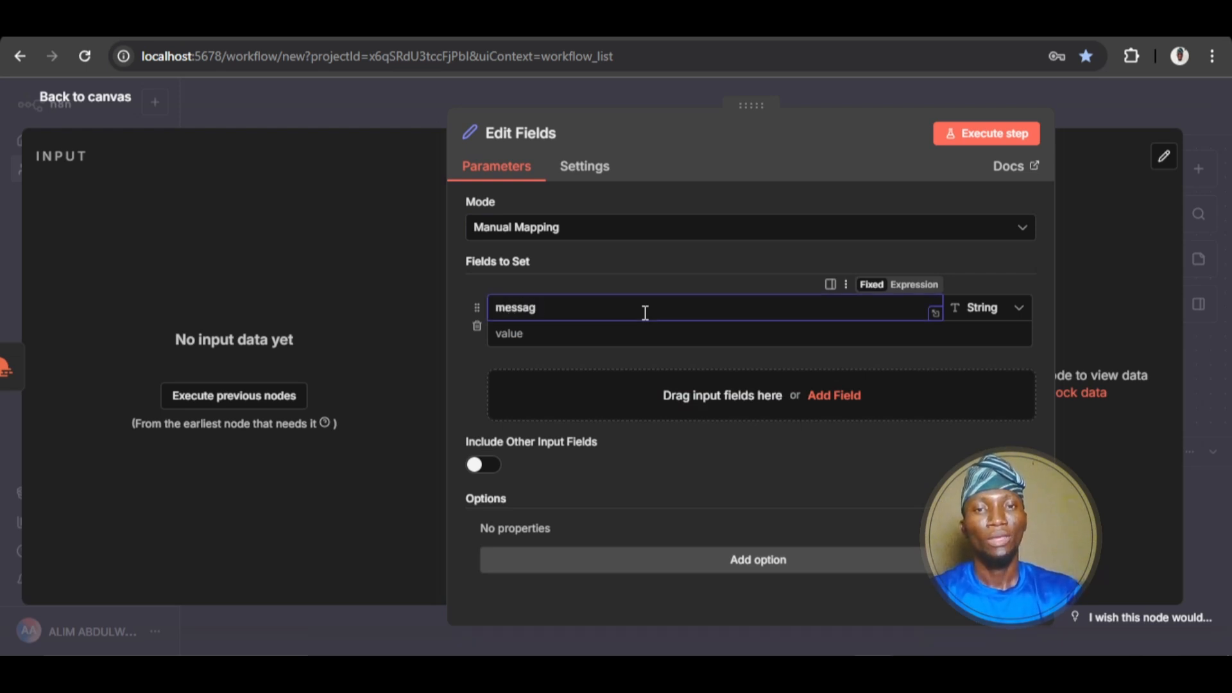
{"action": "type", "text": "e"}
{"action": "left_click", "coordinate": [620, 338]}
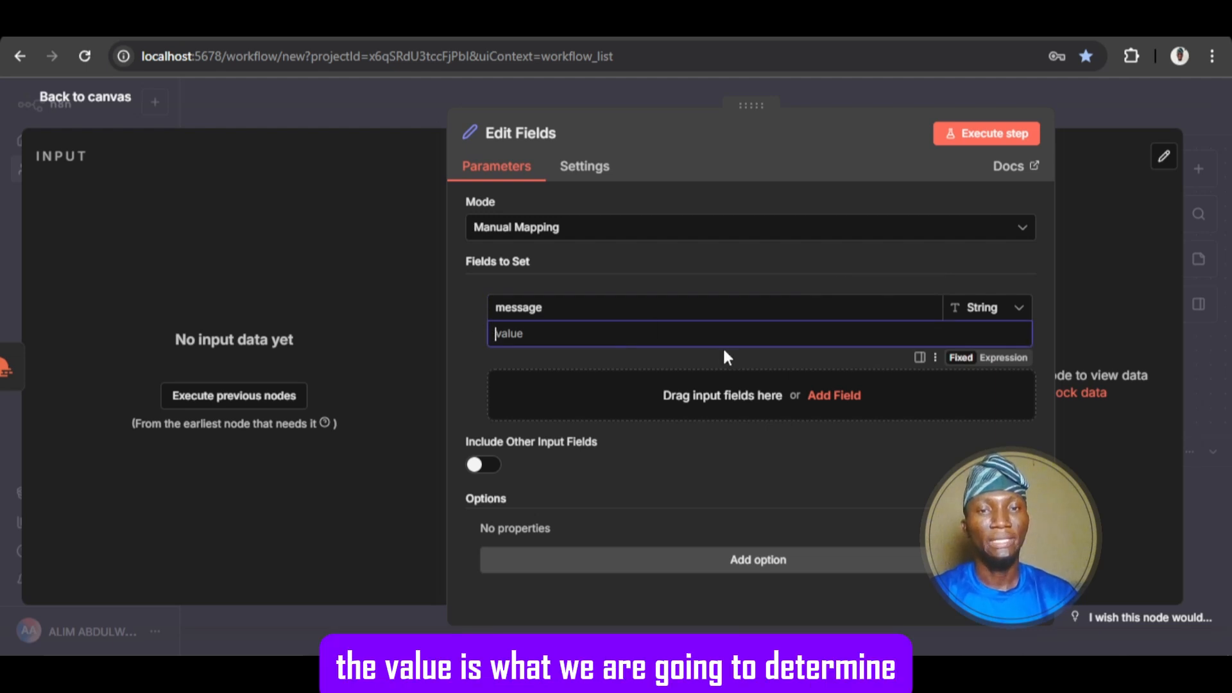
{"action": "left_click", "coordinate": [121, 104]}
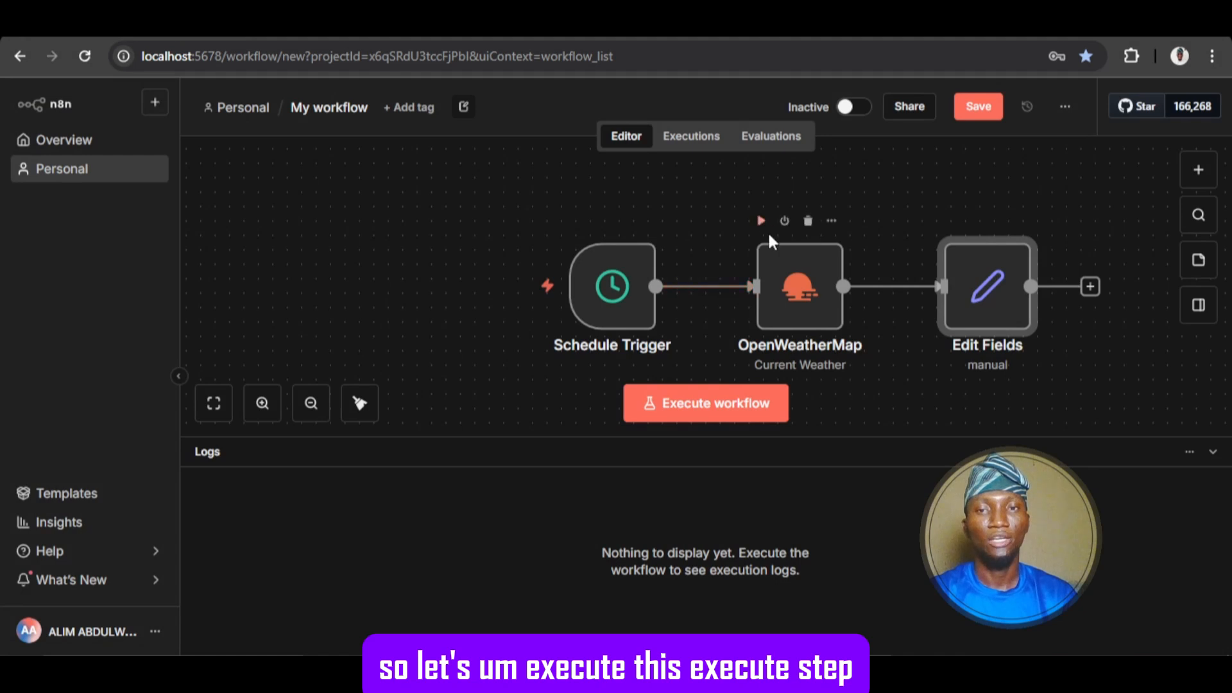
Step: Execute the OpenWeatherMap node to fetch its weather data, then collapse the logs and fit the workflow on the canvas
{"action": "left_click", "coordinate": [761, 222]}
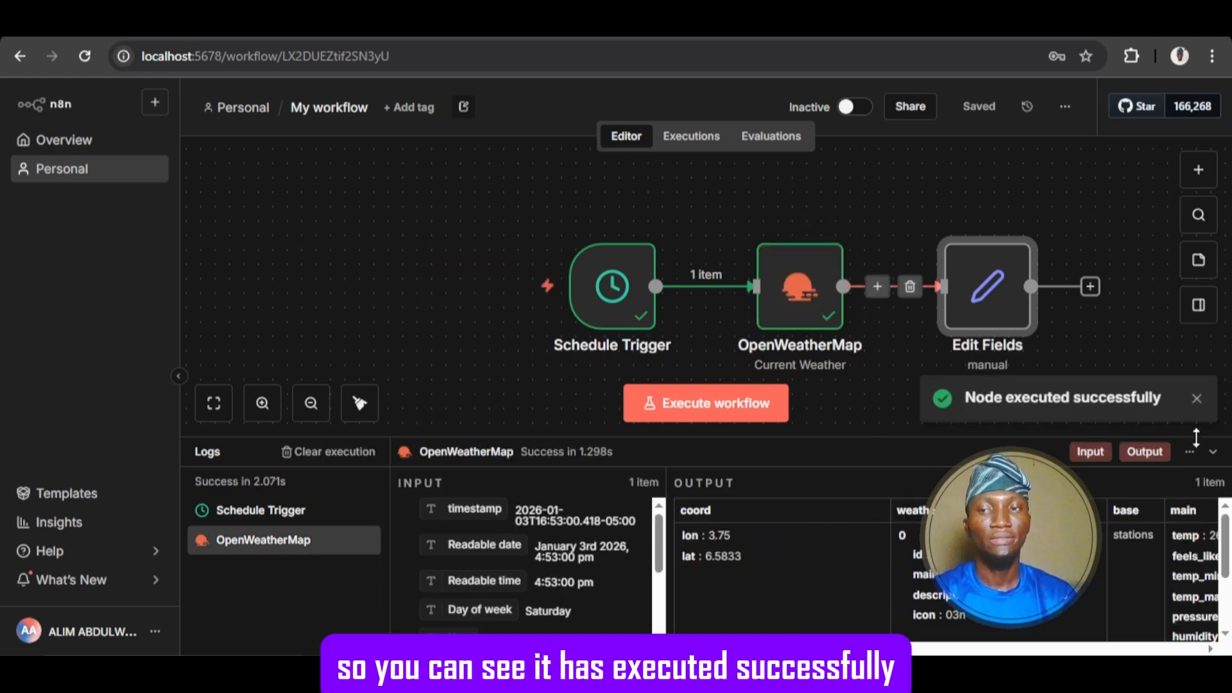
{"action": "left_click", "coordinate": [1213, 451]}
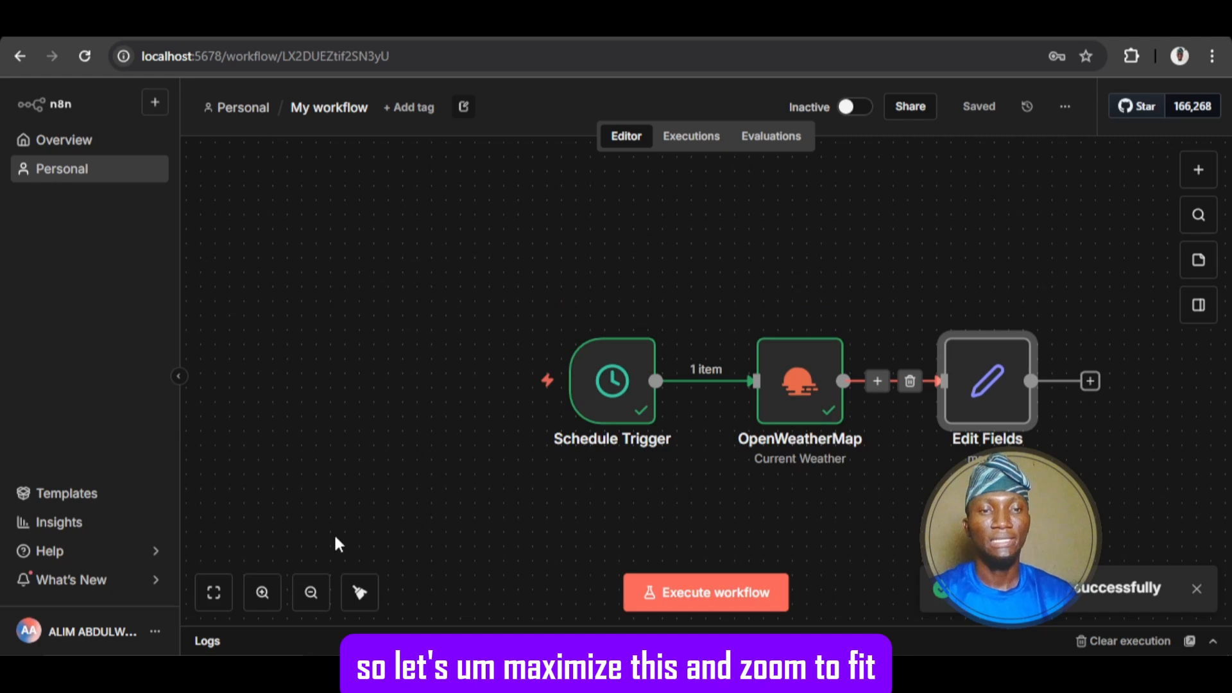
{"action": "left_click", "coordinate": [214, 591]}
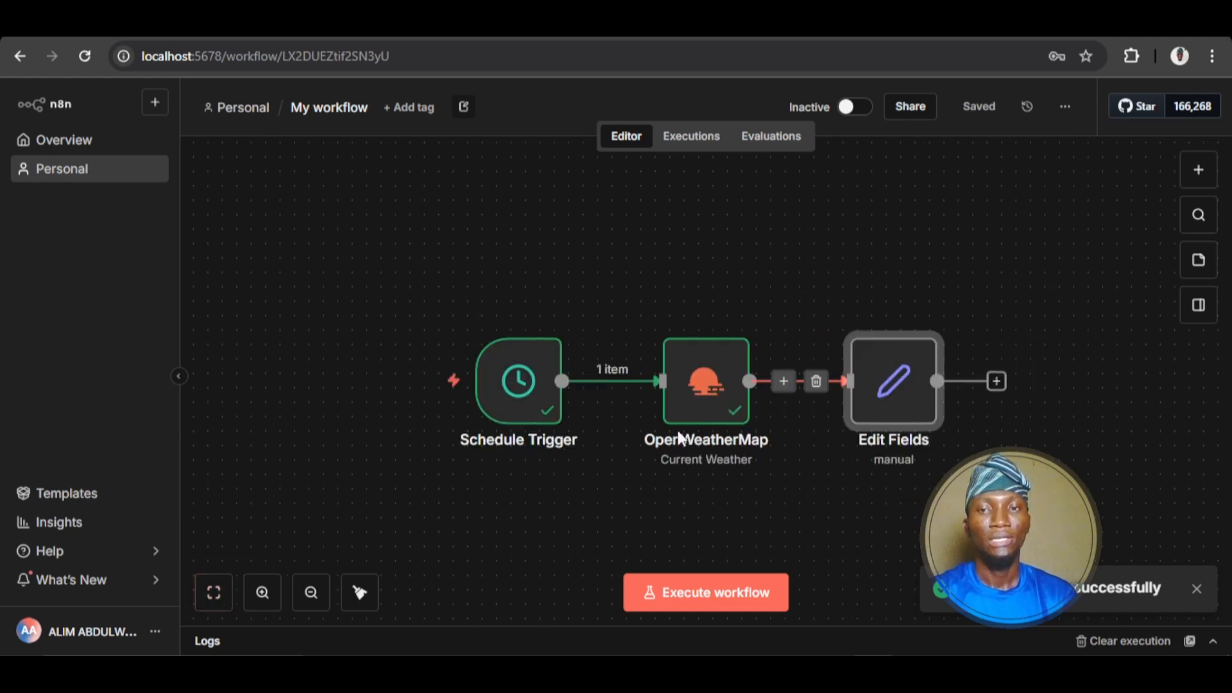
Step: Open the Edit Fields node and enter "Weather Condition|City:" as the value of the message field
{"action": "double_click", "coordinate": [900, 397]}
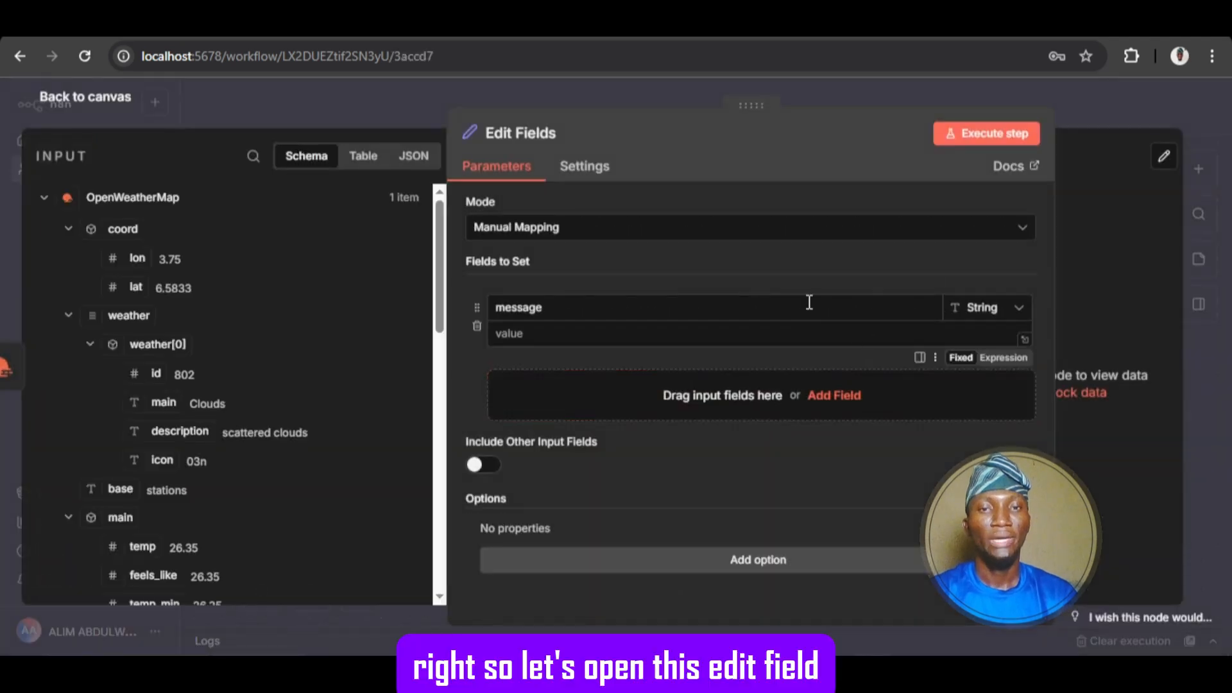
{"action": "left_click", "coordinate": [565, 332]}
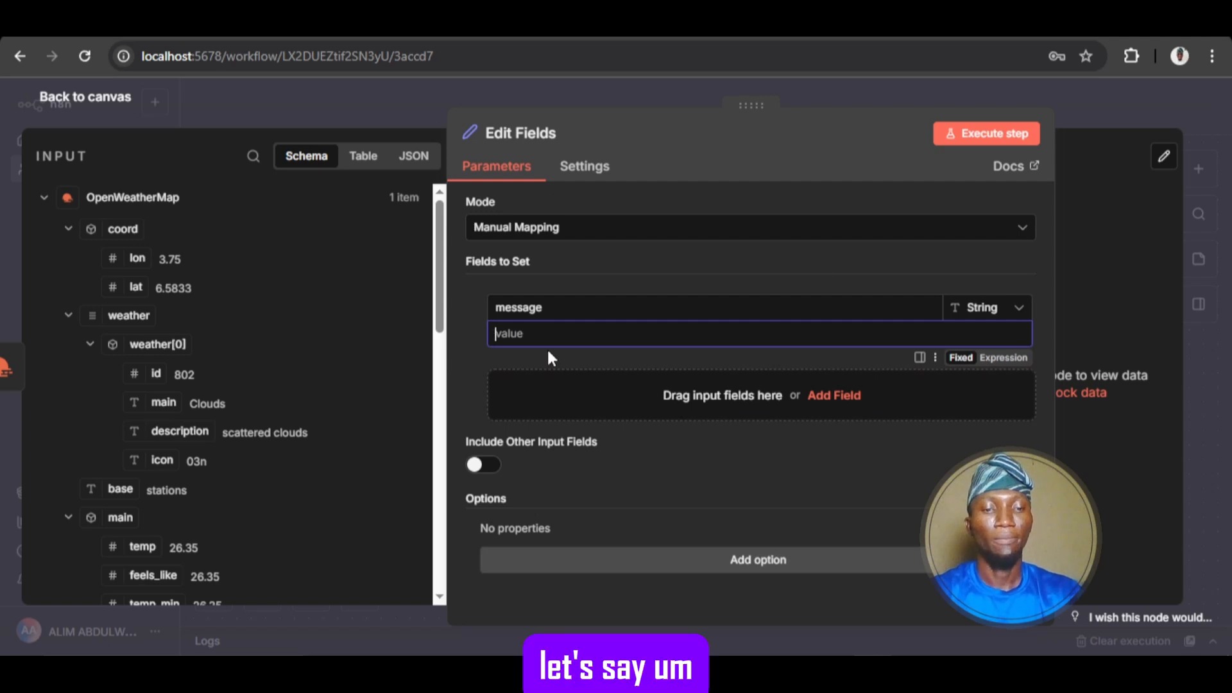
{"action": "type", "text": "Weather"}
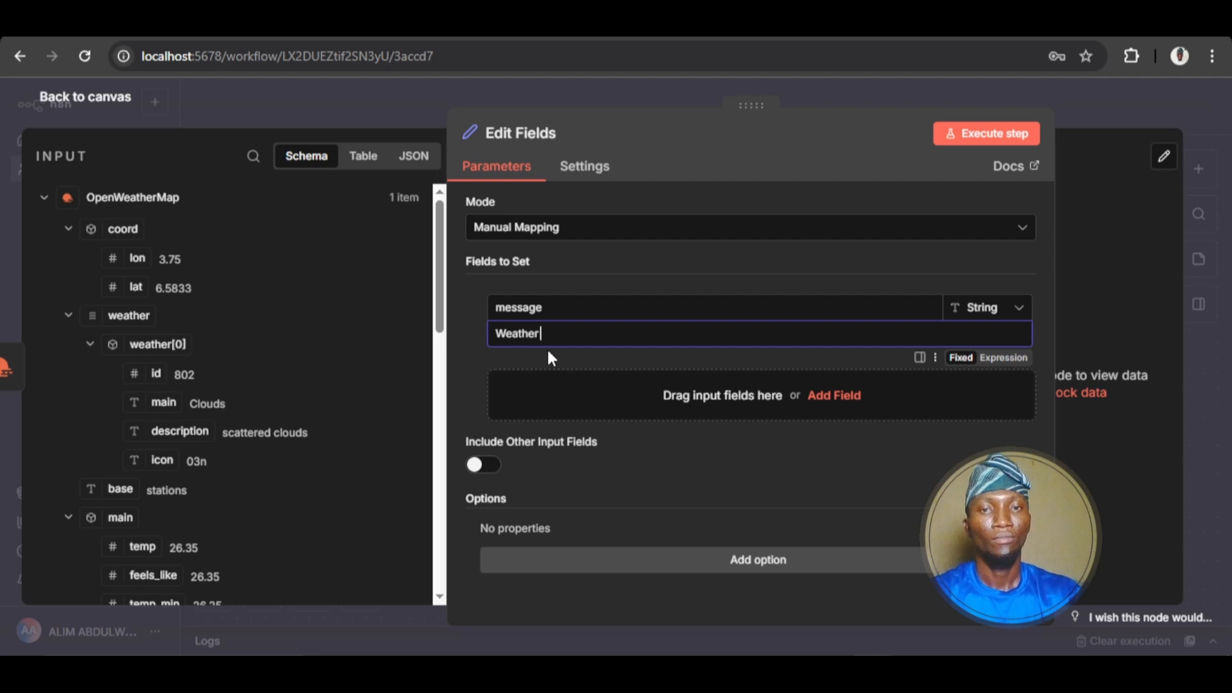
{"action": "type", "text": " Condit"}
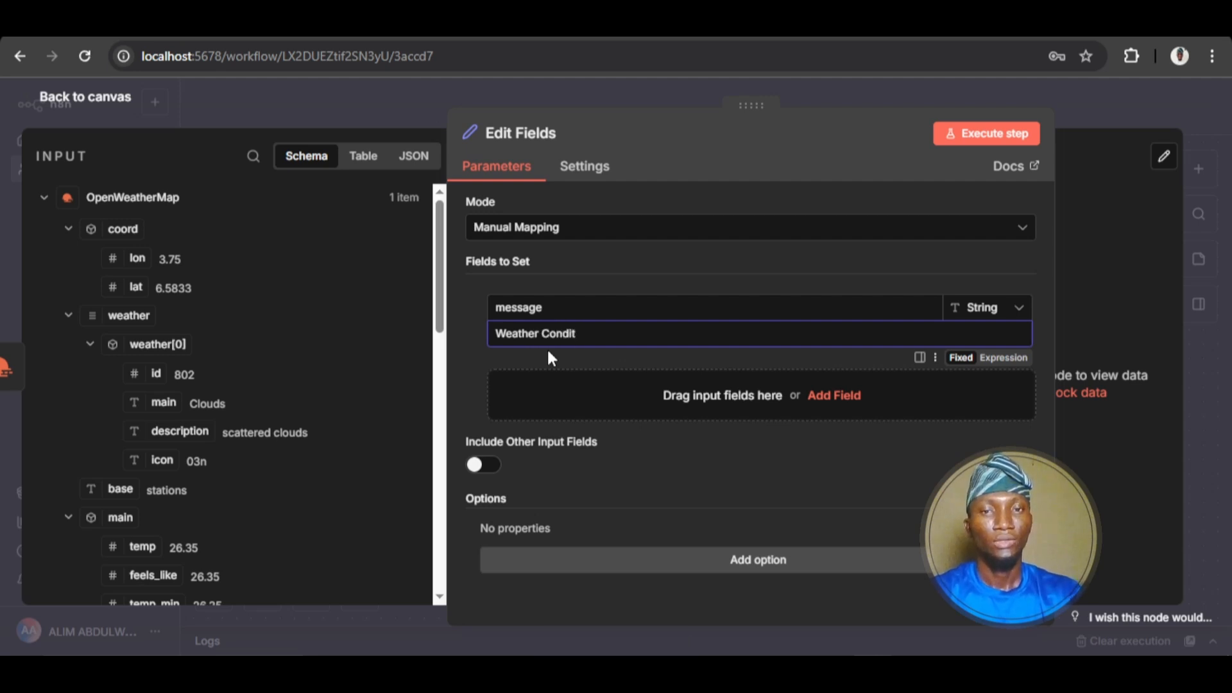
{"action": "key", "text": "BackSpace"}
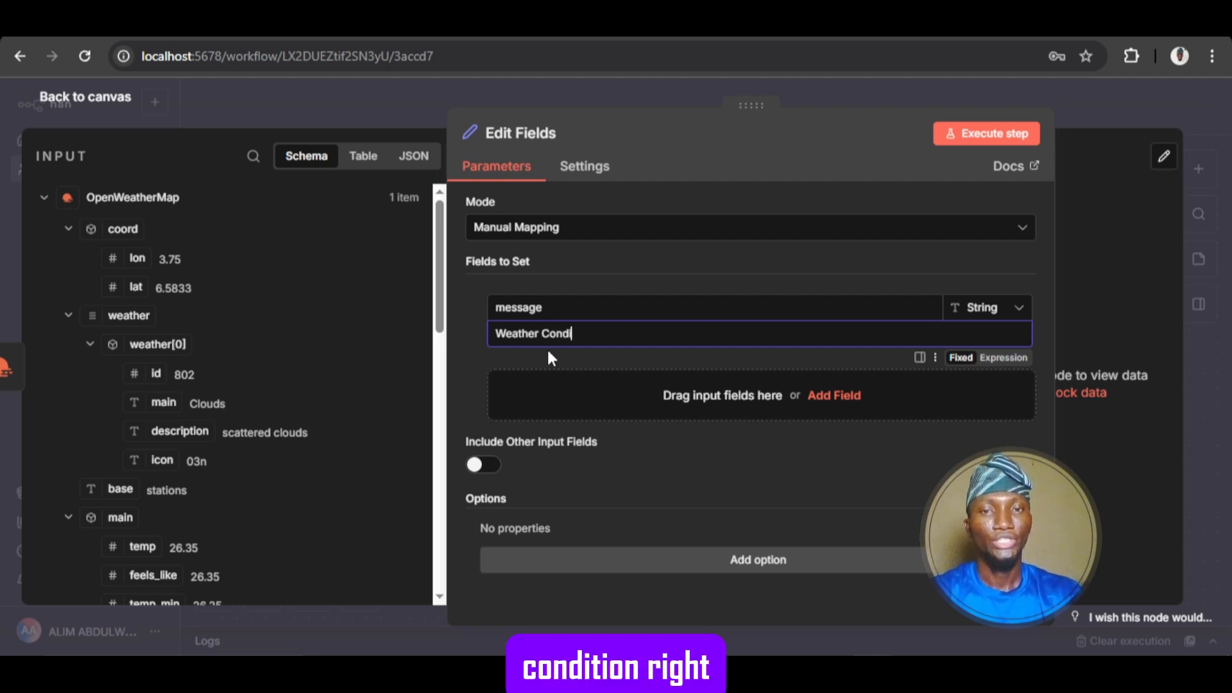
{"action": "type", "text": "ion|"}
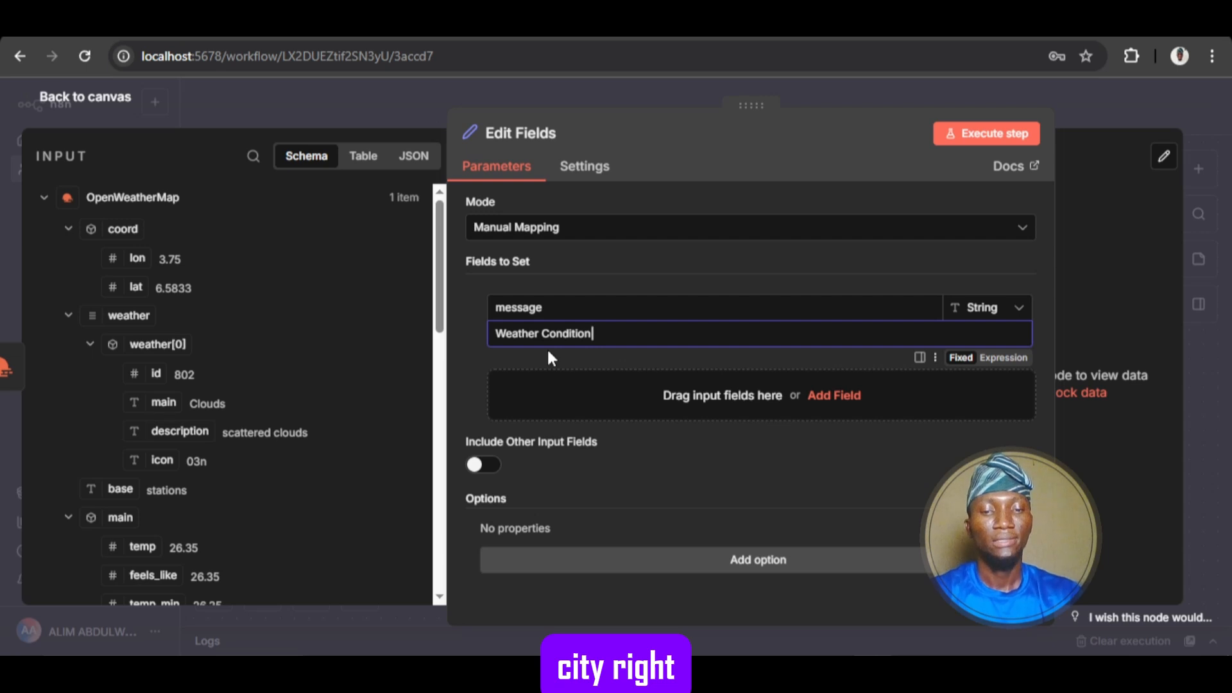
{"action": "type", "text": "Cit"}
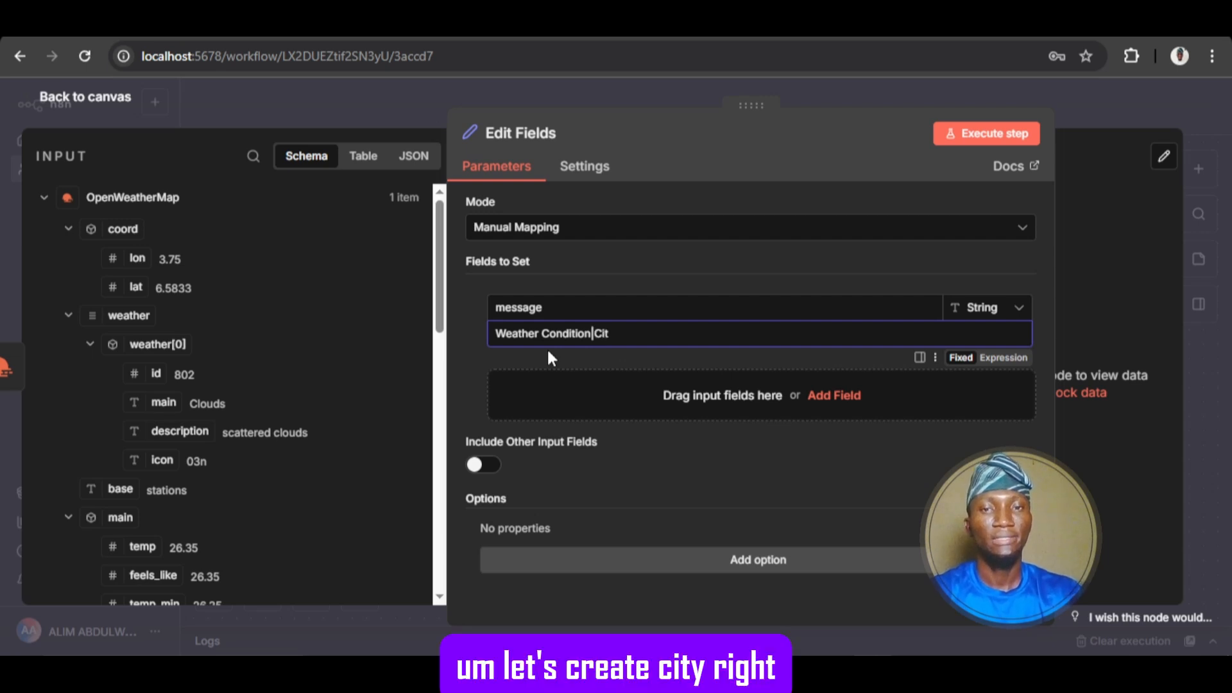
{"action": "type", "text": "y"}
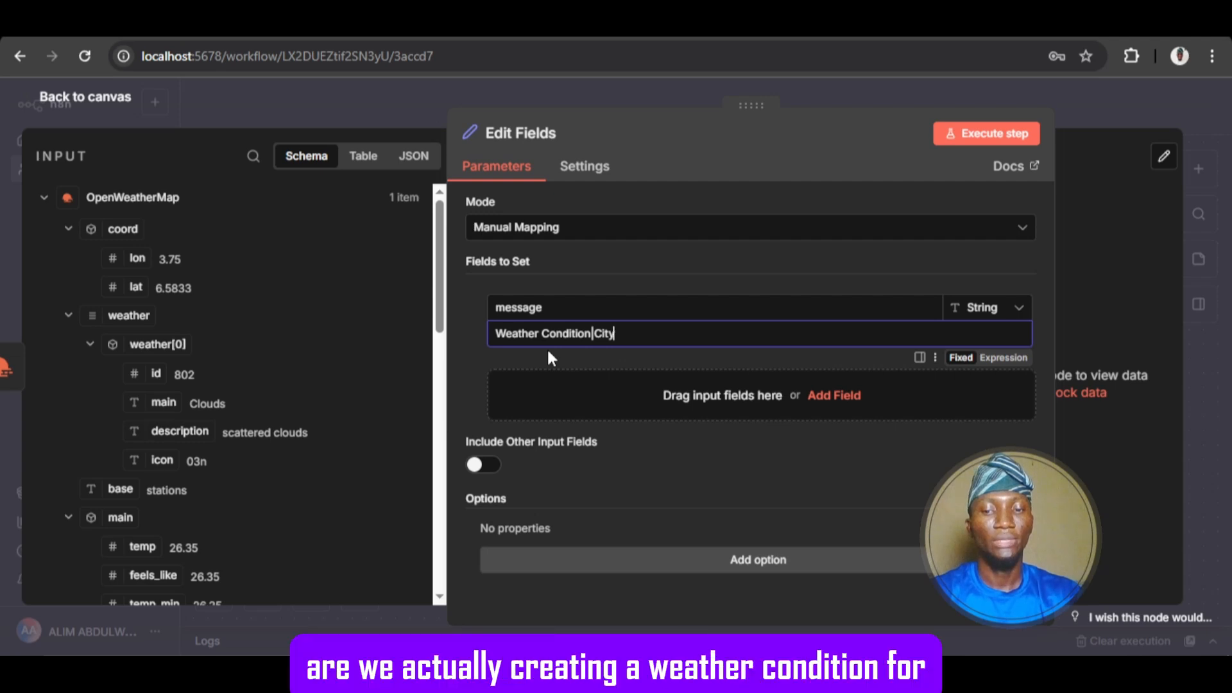
{"action": "type", "text": "\""}
{"action": "key", "text": "BackSpace"}
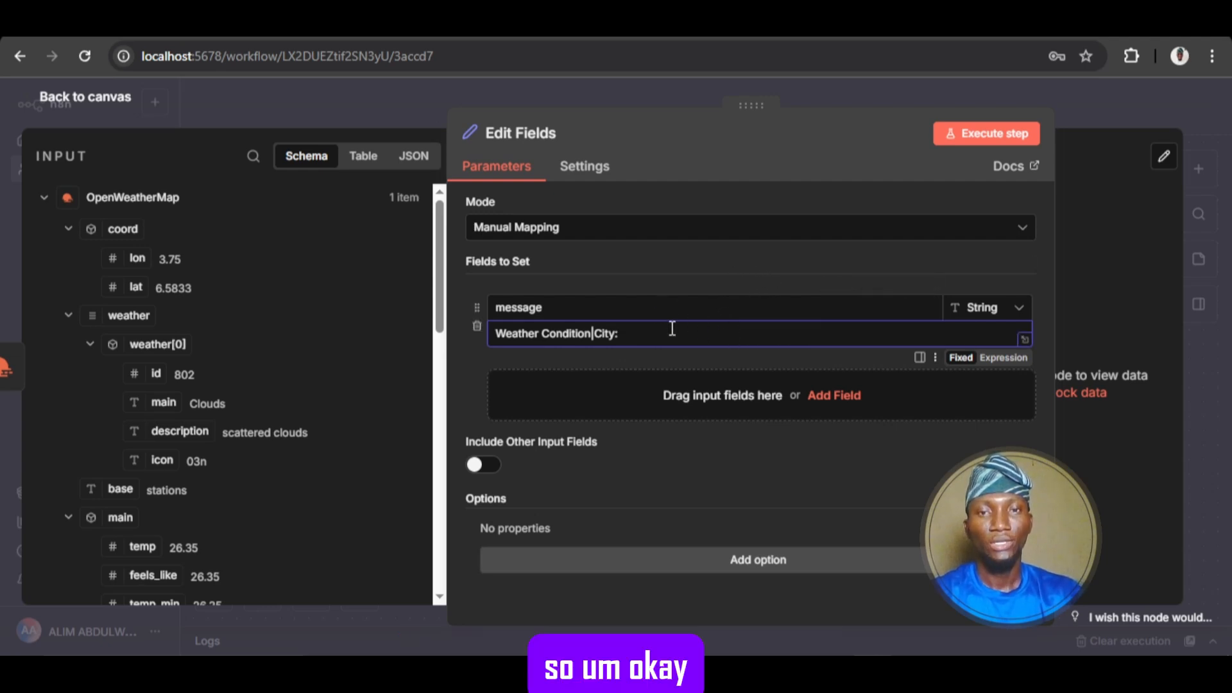
Step: Switch the message value to an expression and put "City:" on its own line below "Weather Condition", removing the "|" separator
{"action": "left_click", "coordinate": [1003, 357]}
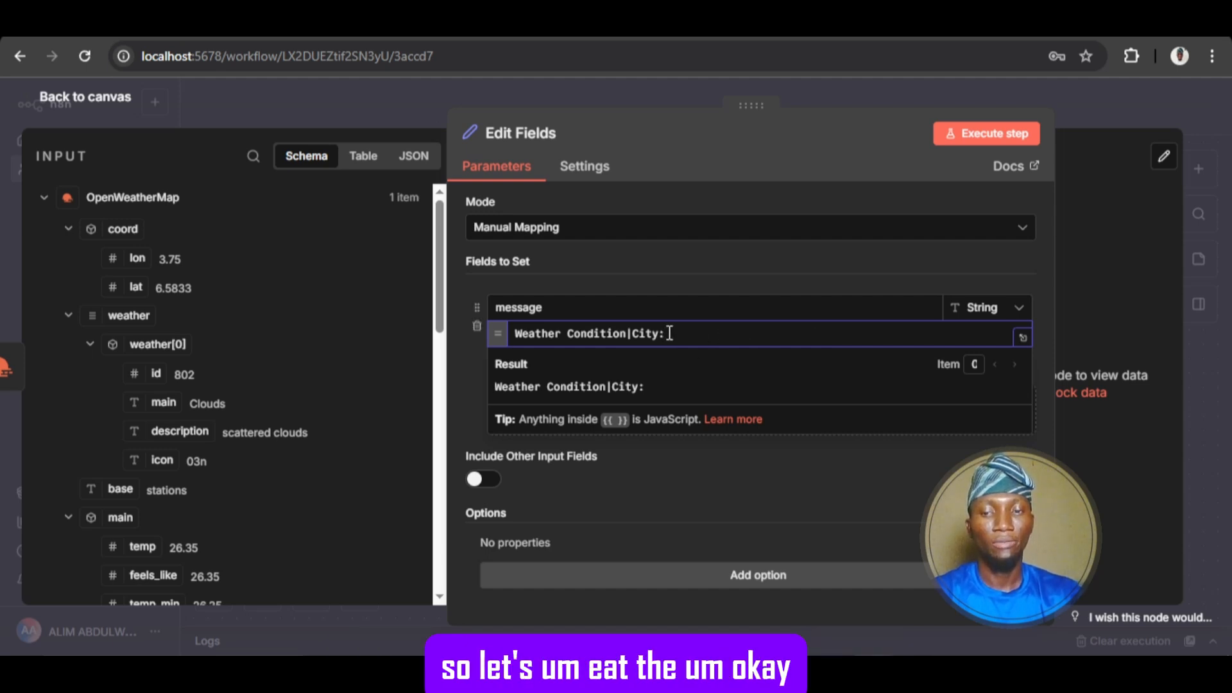
{"action": "key", "text": "BackSpace"}
{"action": "key", "text": "BackSpace"}
{"action": "key", "text": "BackSpace"}
{"action": "key", "text": "BackSpace"}
{"action": "key", "text": "BackSpace"}
{"action": "key", "text": "BackSpace"}
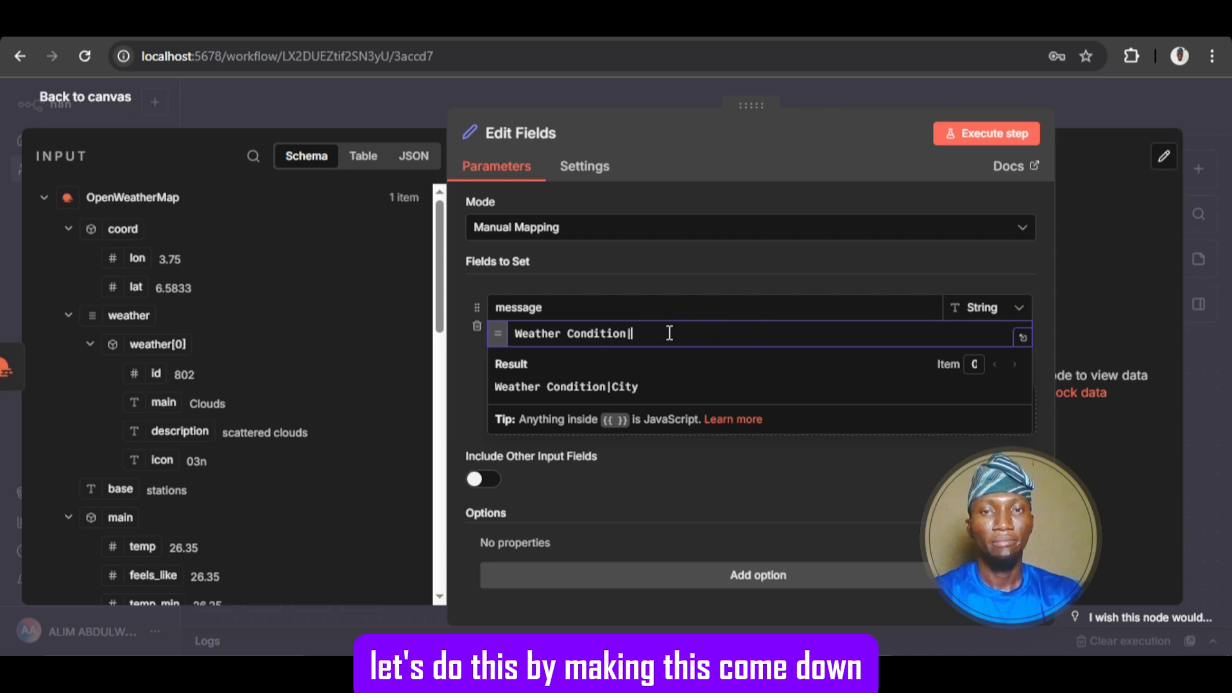
{"action": "key", "text": "Return"}
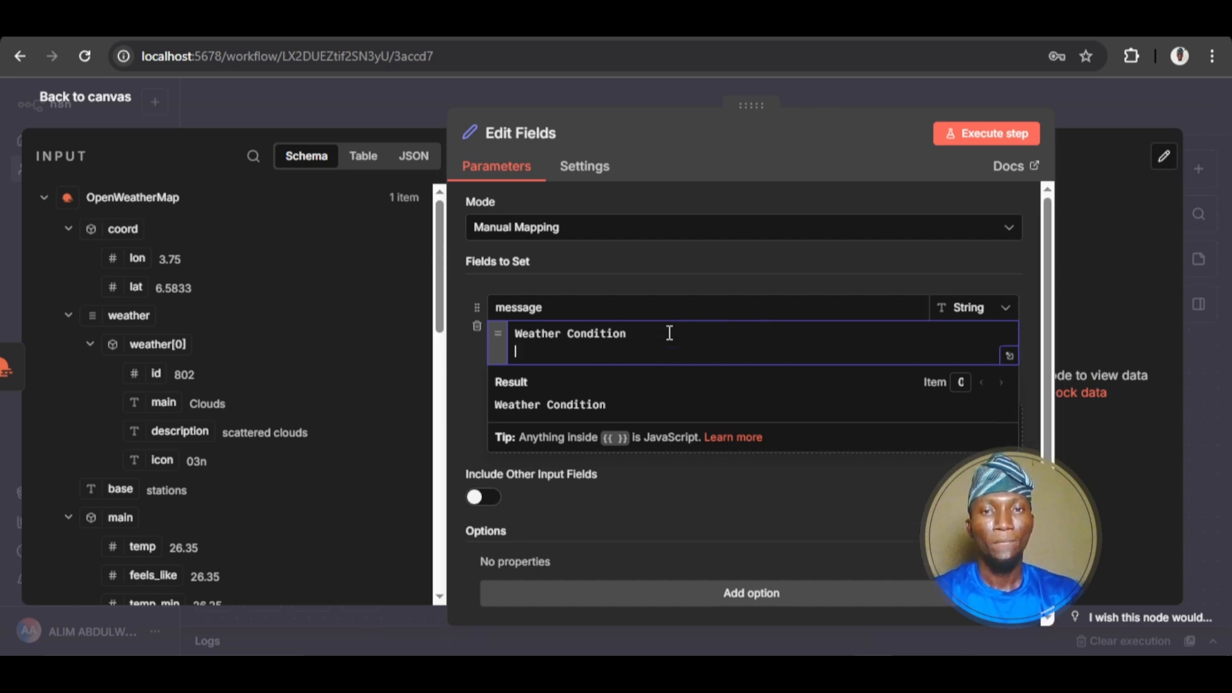
{"action": "type", "text": "City"}
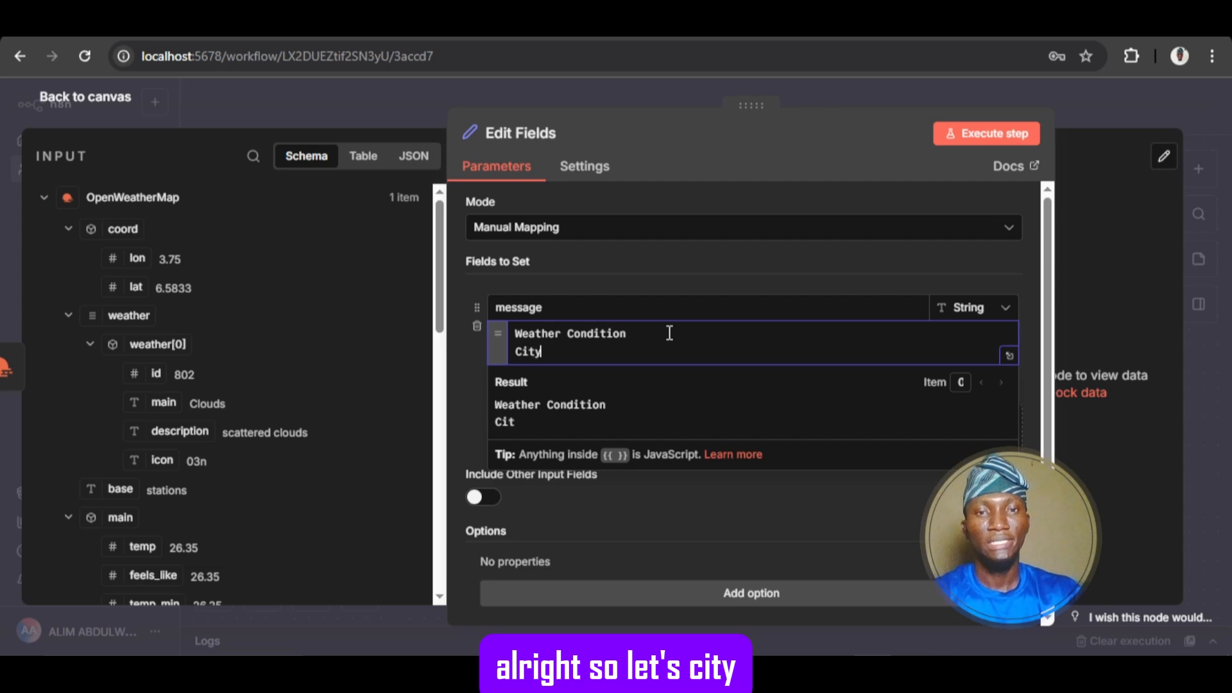
{"action": "type", "text": ":"}
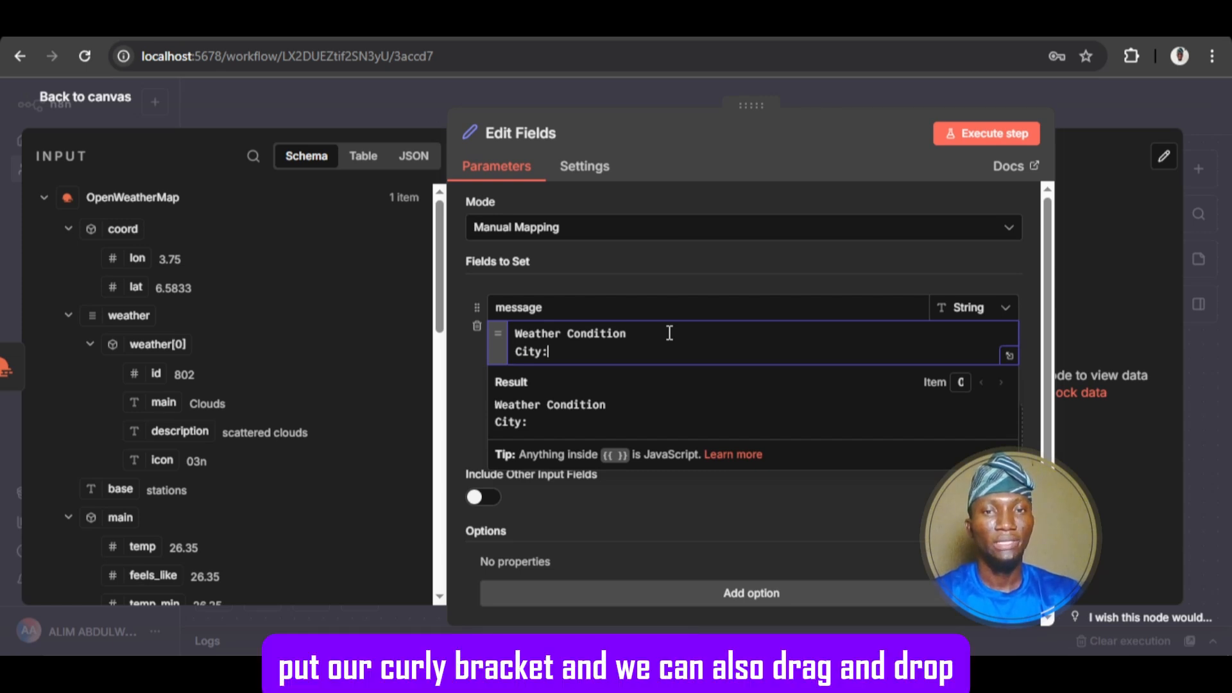
Step: Map the name field from the OpenWeatherMap input data right after "City:" in the message expression
{"action": "scroll", "coordinate": [250, 324], "scroll_direction": "down", "scroll_amount": 4}
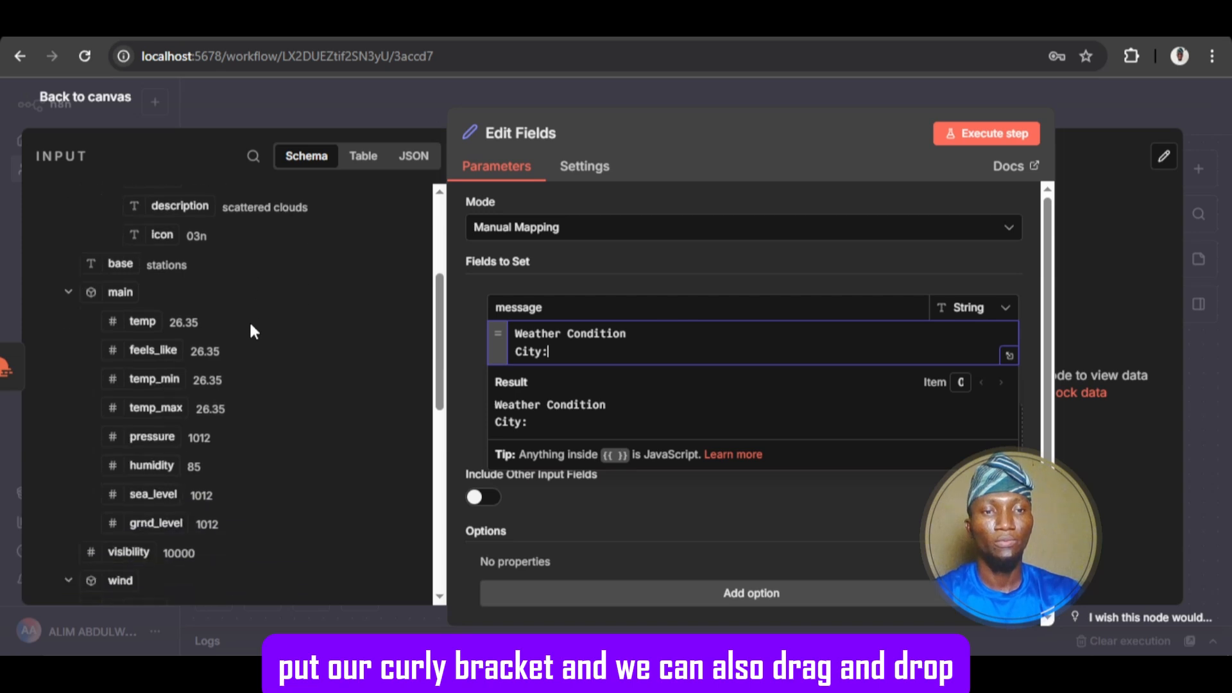
{"action": "scroll", "coordinate": [252, 326], "scroll_direction": "down", "scroll_amount": 8}
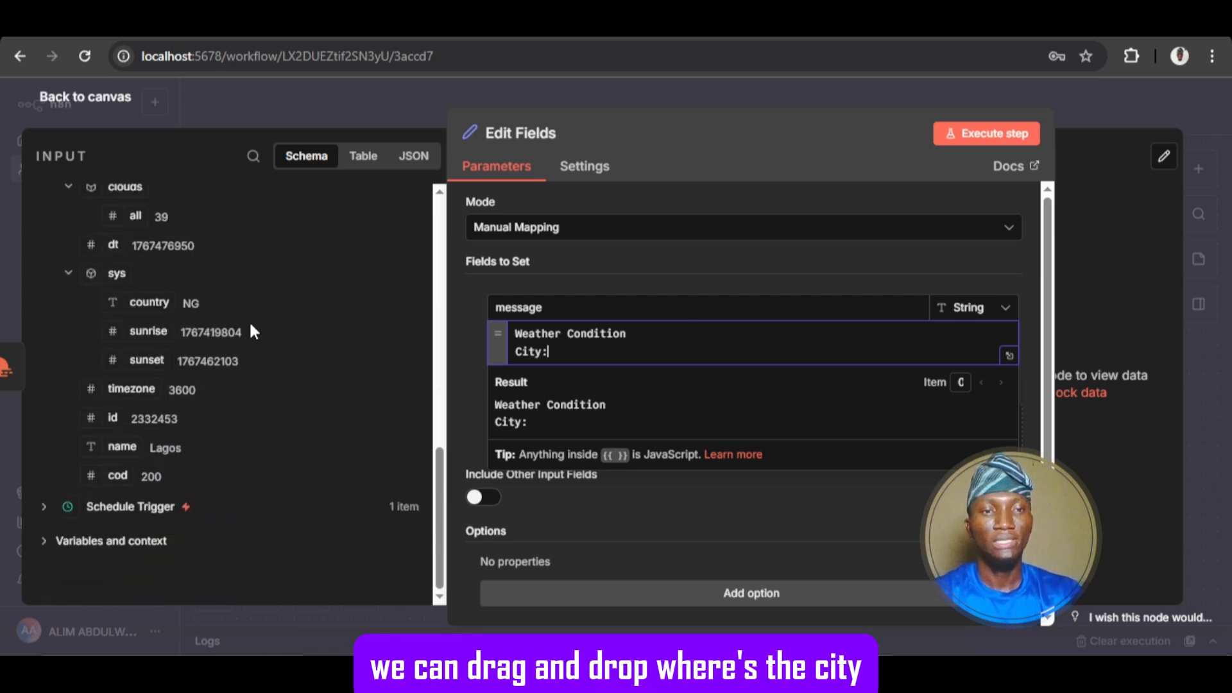
{"action": "left_click_drag", "start_coordinate": [129, 452], "coordinate": [564, 352]}
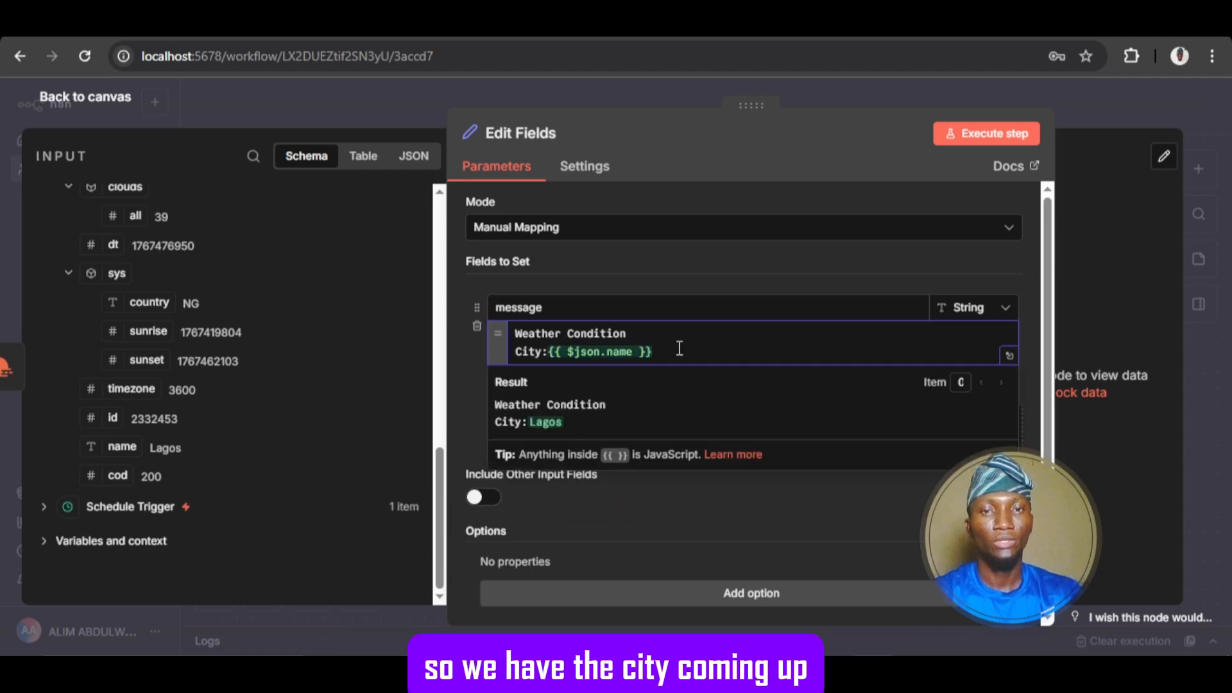
Step: Add a third line reading "Temperature:" to the message expression, below the City line
{"action": "key", "text": "Return"}
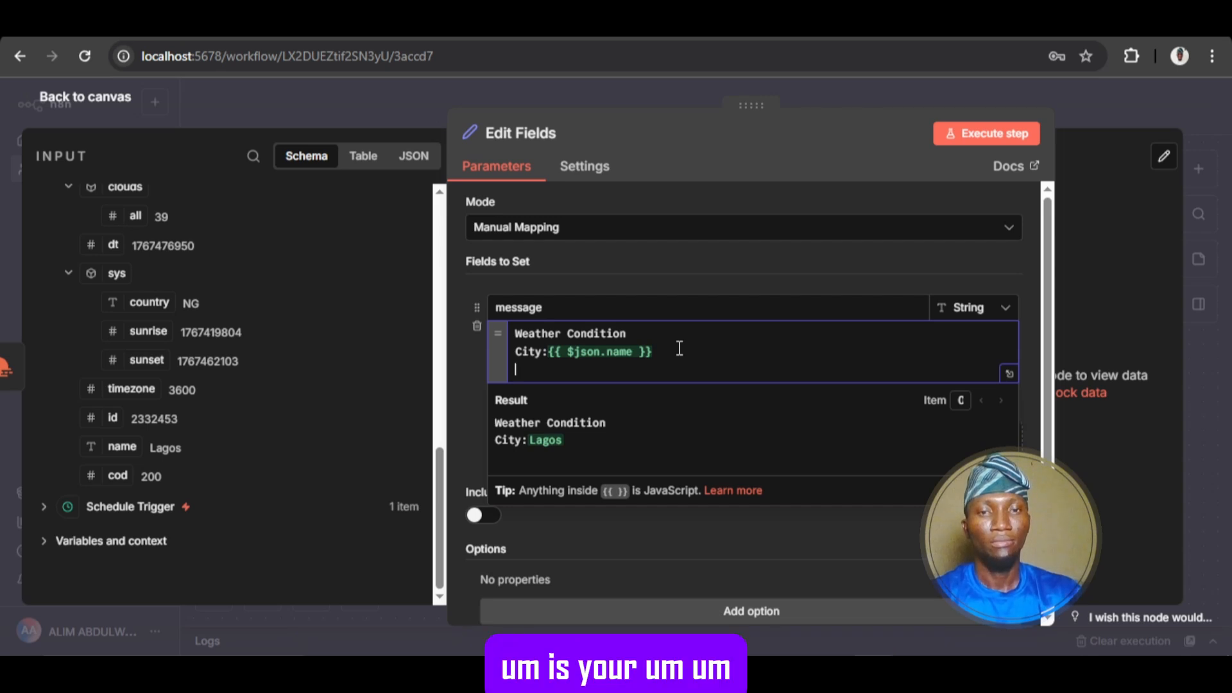
{"action": "type", "text": "Te"}
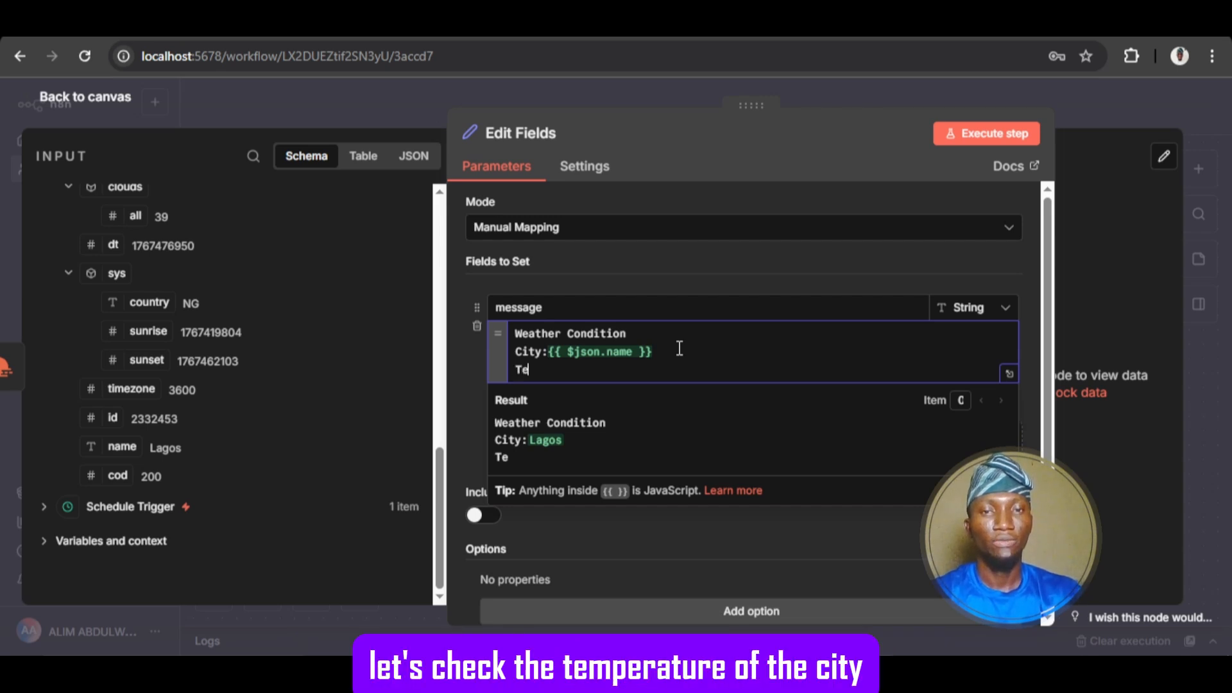
{"action": "type", "text": "mpera"}
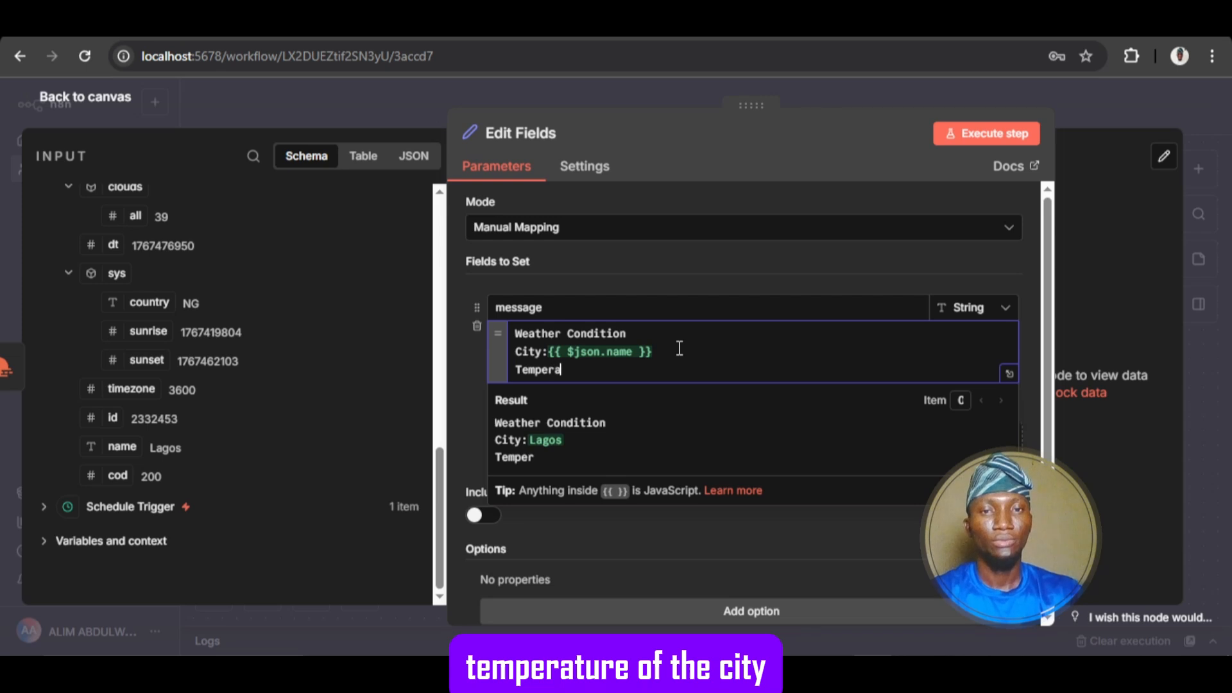
{"action": "type", "text": "ture"}
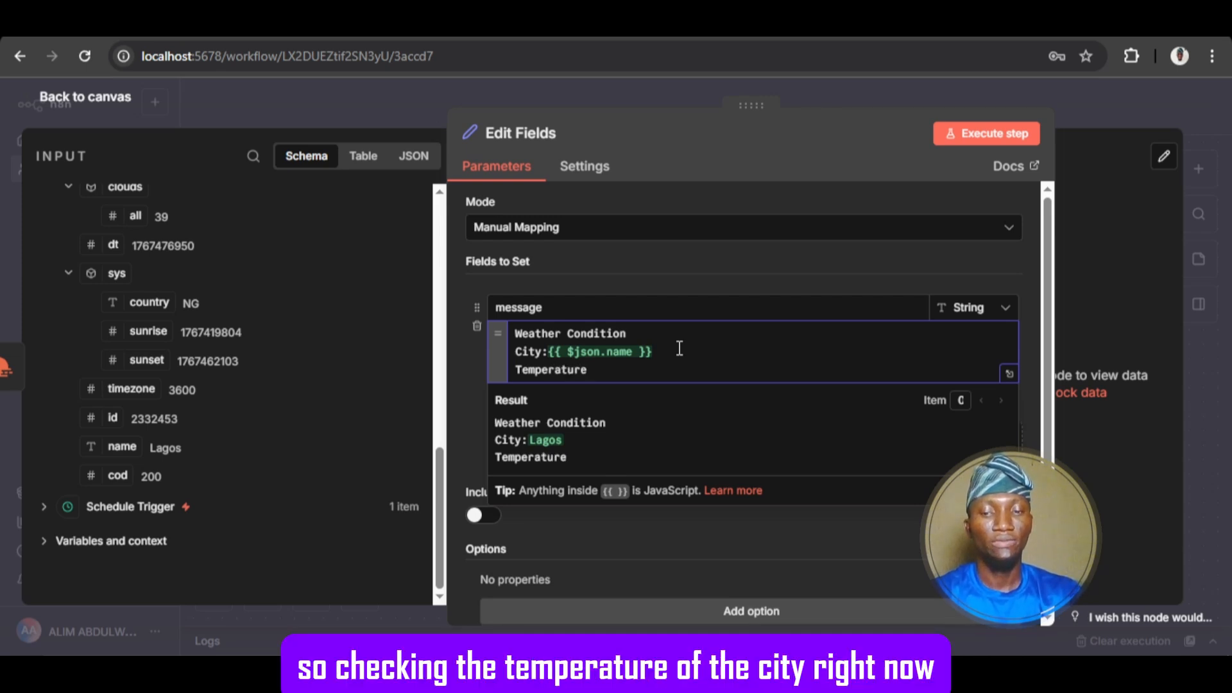
{"action": "type", "text": ":"}
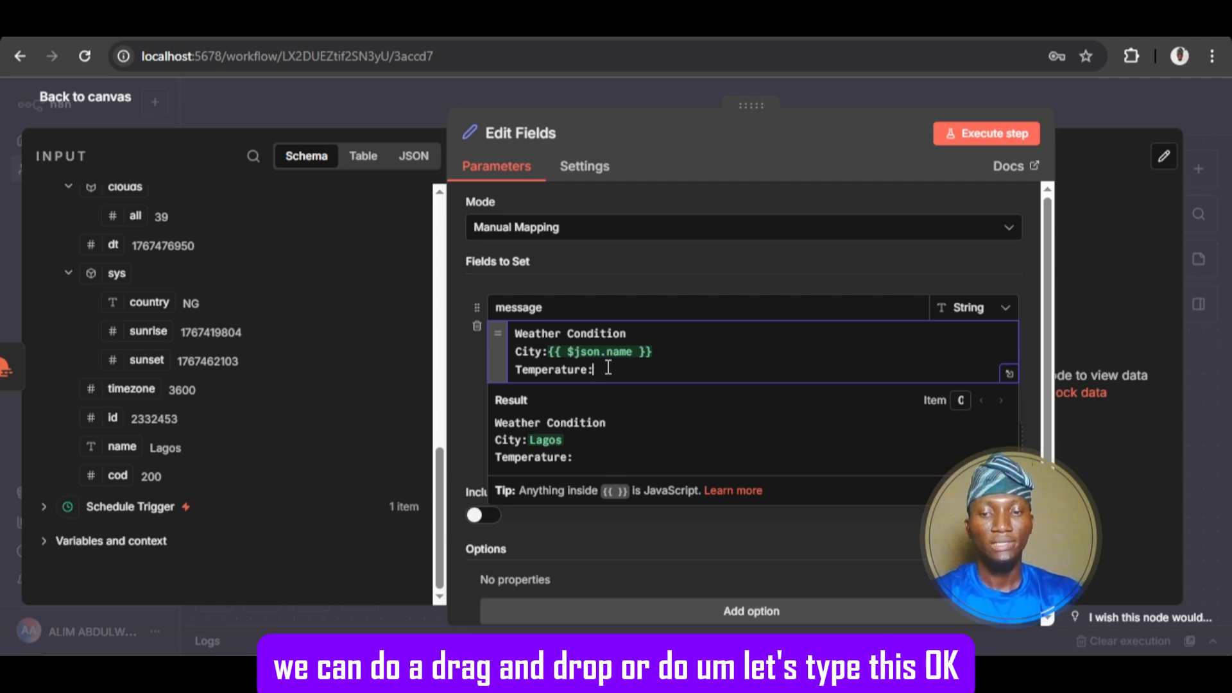
Step: Insert the expression {{ $json }} after "Temperature:" in the message, using the suggested $json variable
{"action": "type", "text": "["}
{"action": "key", "text": "BackSpace"}
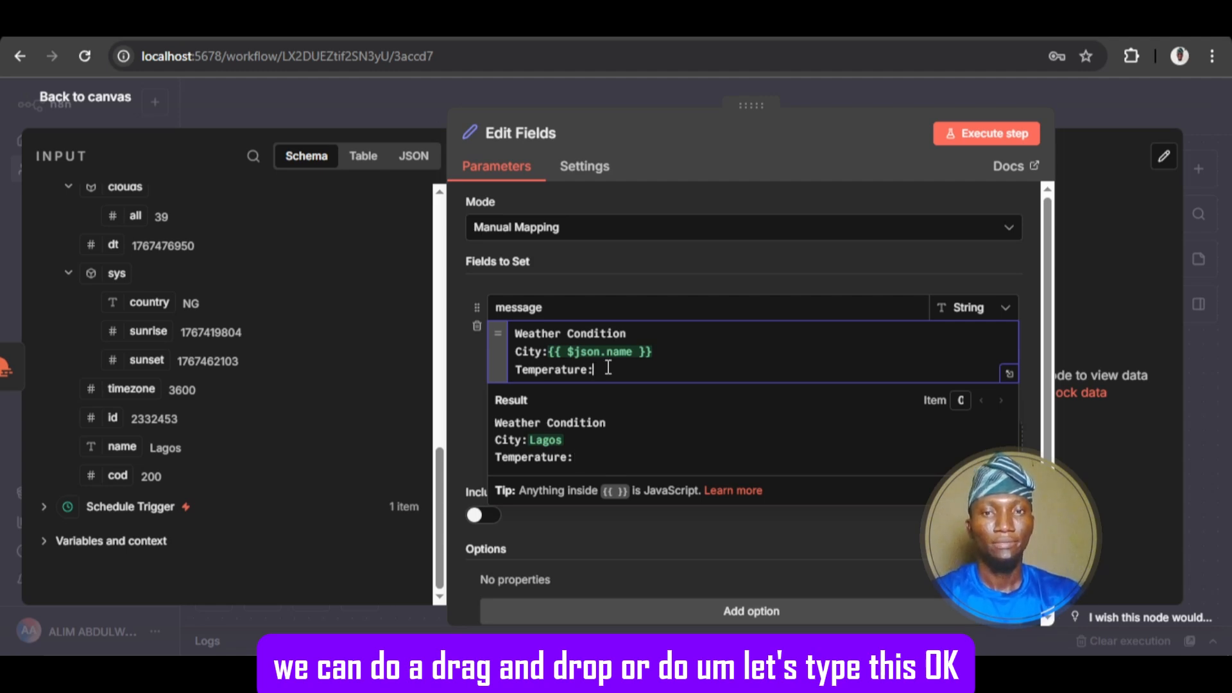
{"action": "type", "text": "{"}
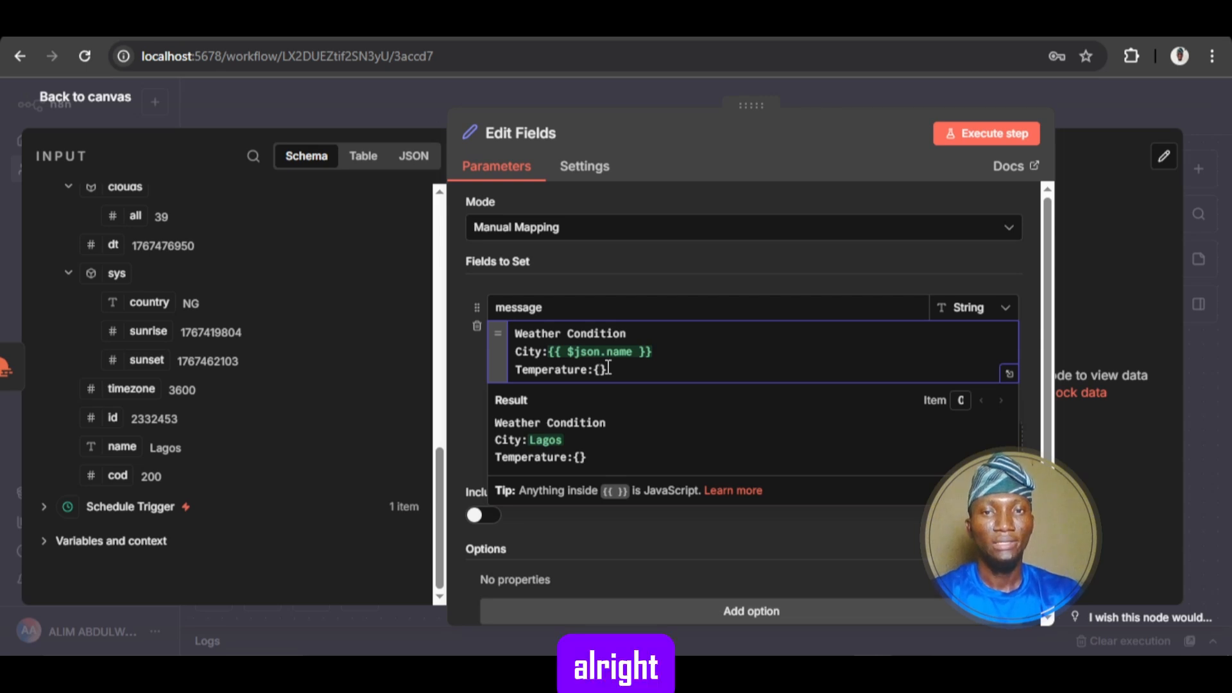
{"action": "type", "text": "{"}
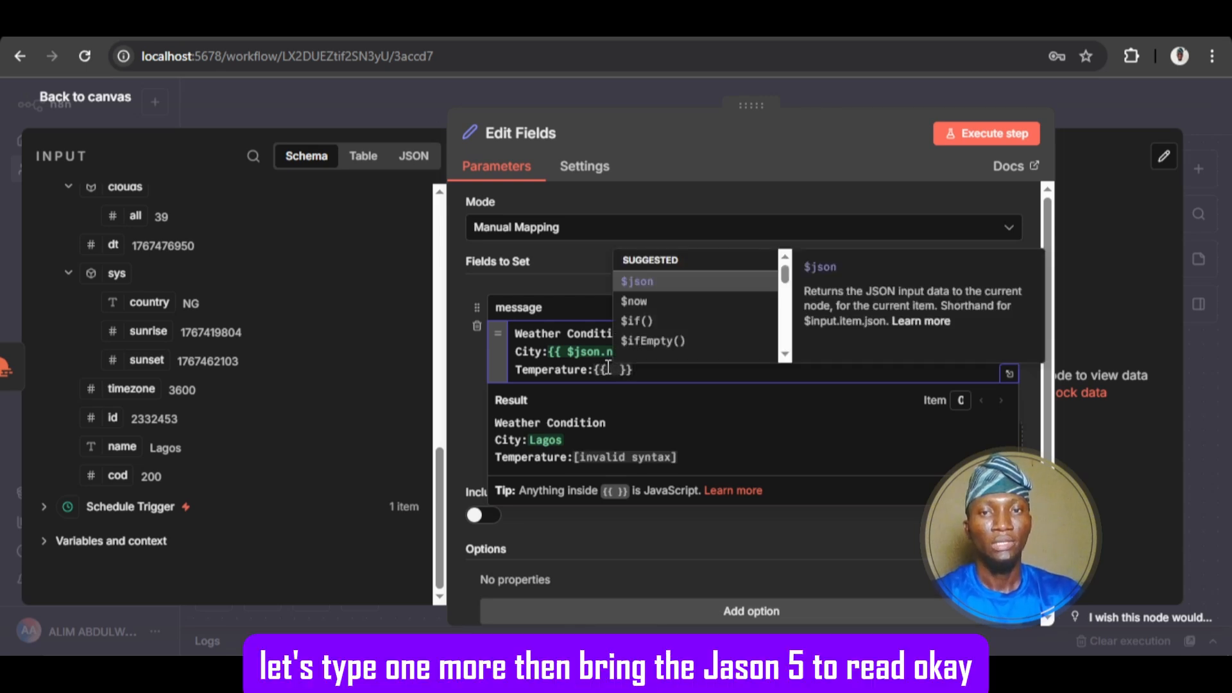
{"action": "left_click", "coordinate": [631, 277]}
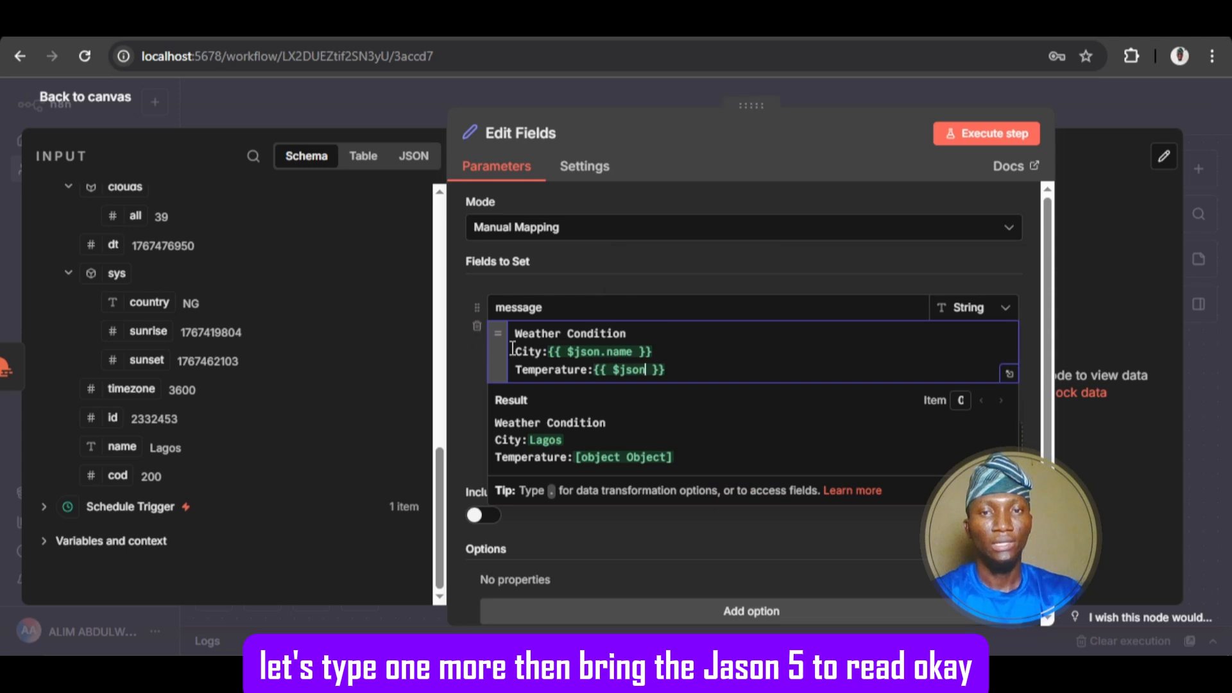
Step: Extend the Temperature expression's $json reference with the ['main'] key from the suggestions
{"action": "scroll", "coordinate": [189, 357], "scroll_direction": "up", "scroll_amount": 5}
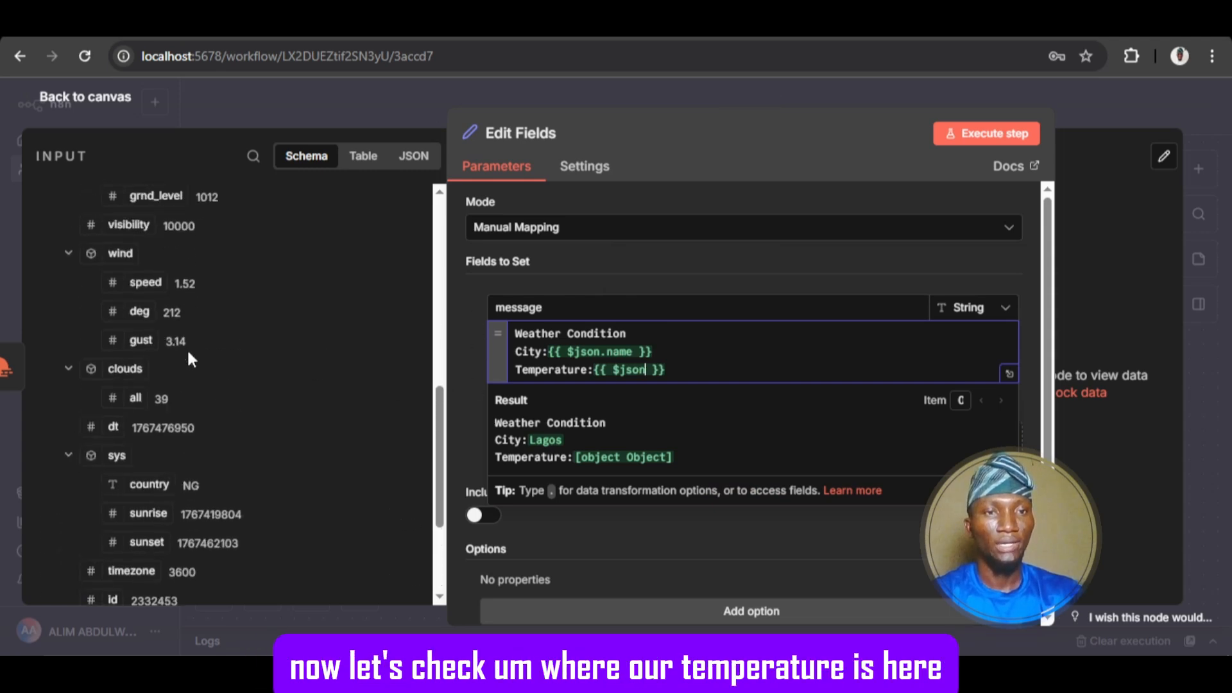
{"action": "scroll", "coordinate": [187, 350], "scroll_direction": "up", "scroll_amount": 3}
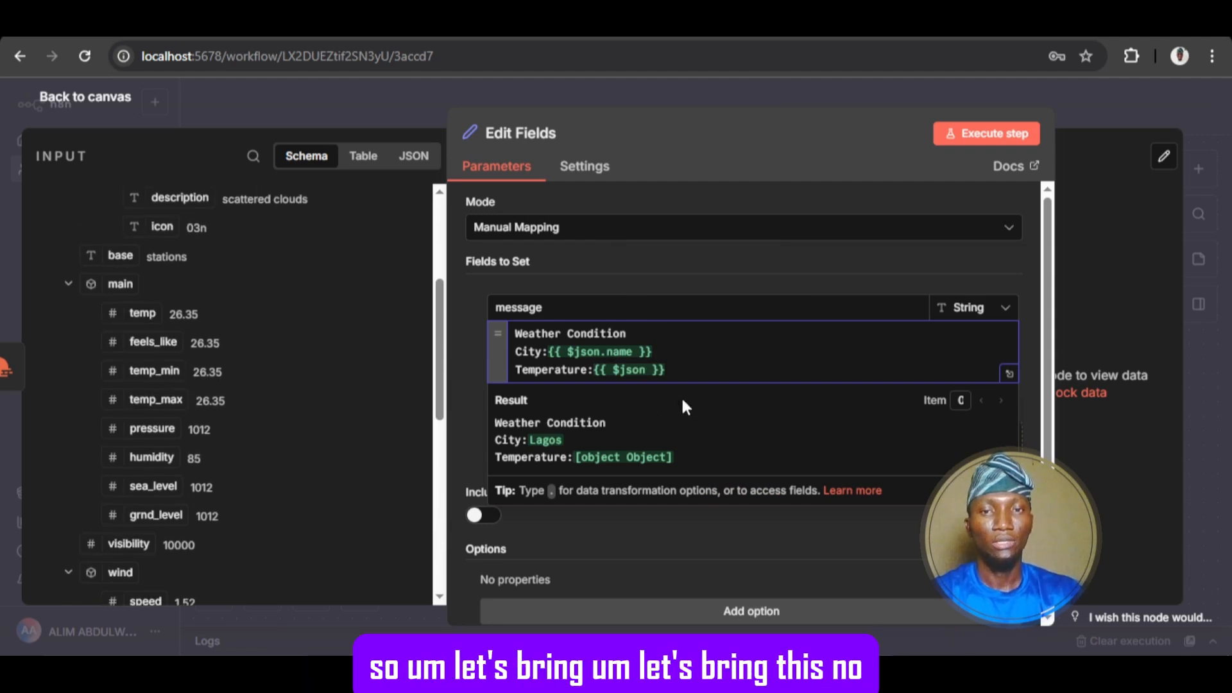
{"action": "type", "text": "["}
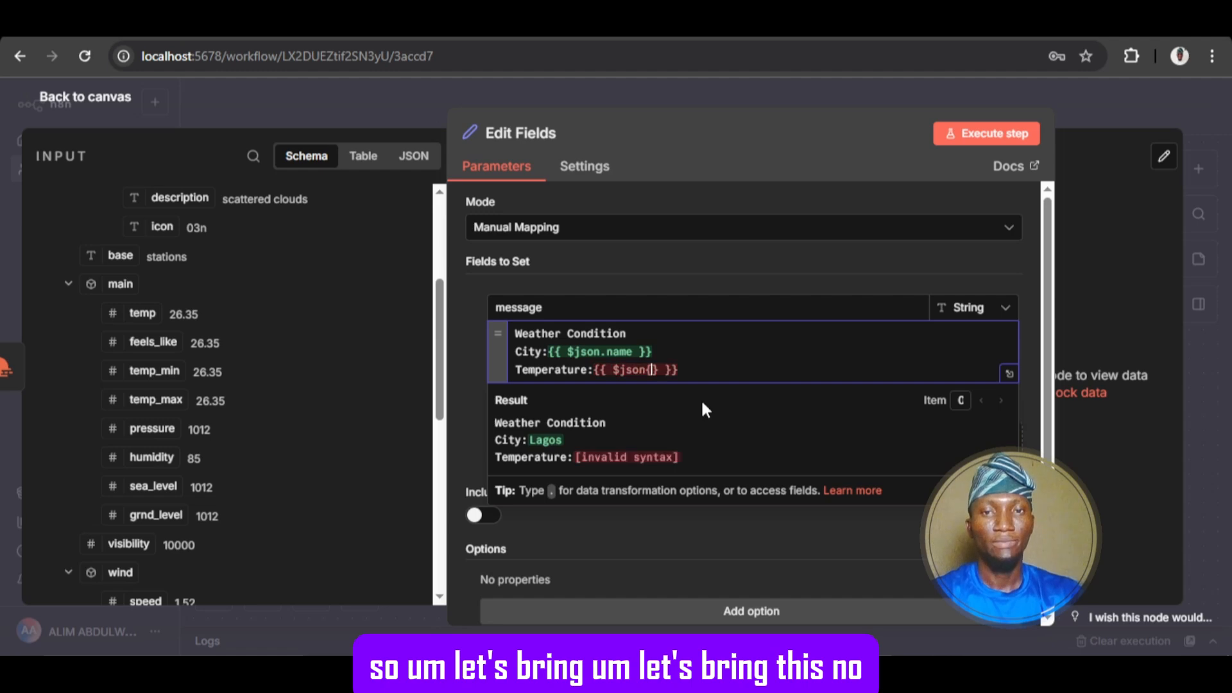
{"action": "key", "text": "BackSpace"}
{"action": "type", "text": "["}
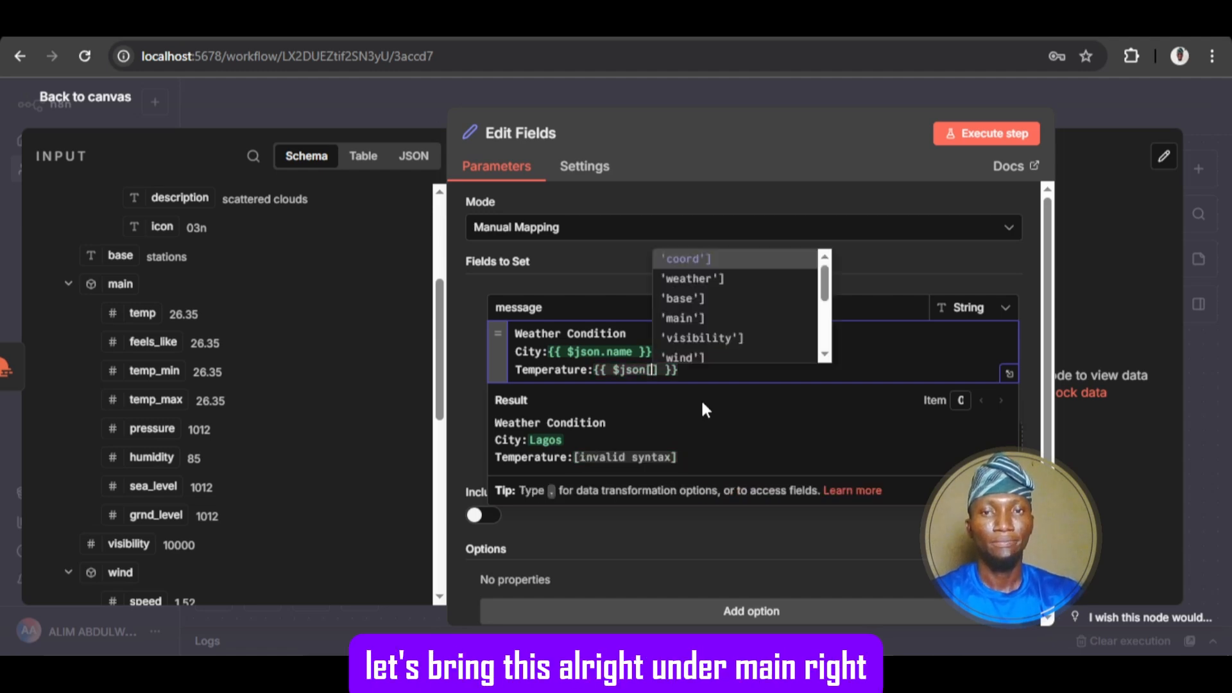
{"action": "scroll", "coordinate": [727, 300], "scroll_direction": "down", "scroll_amount": 1}
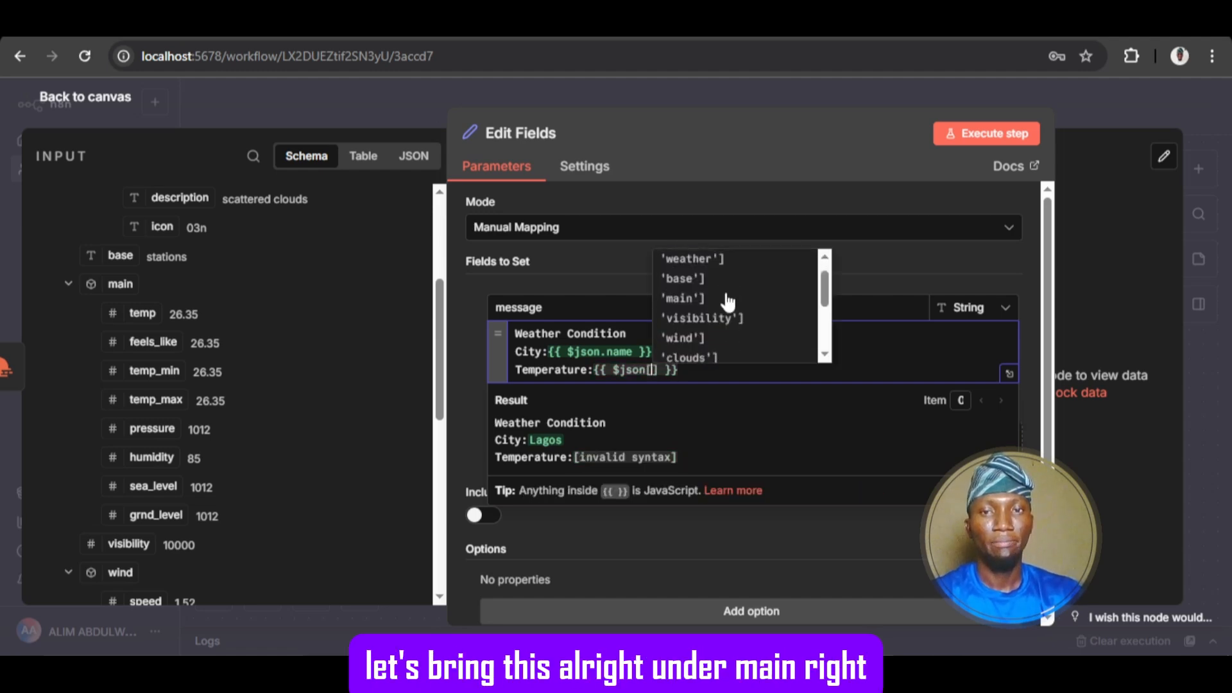
{"action": "left_click", "coordinate": [692, 299]}
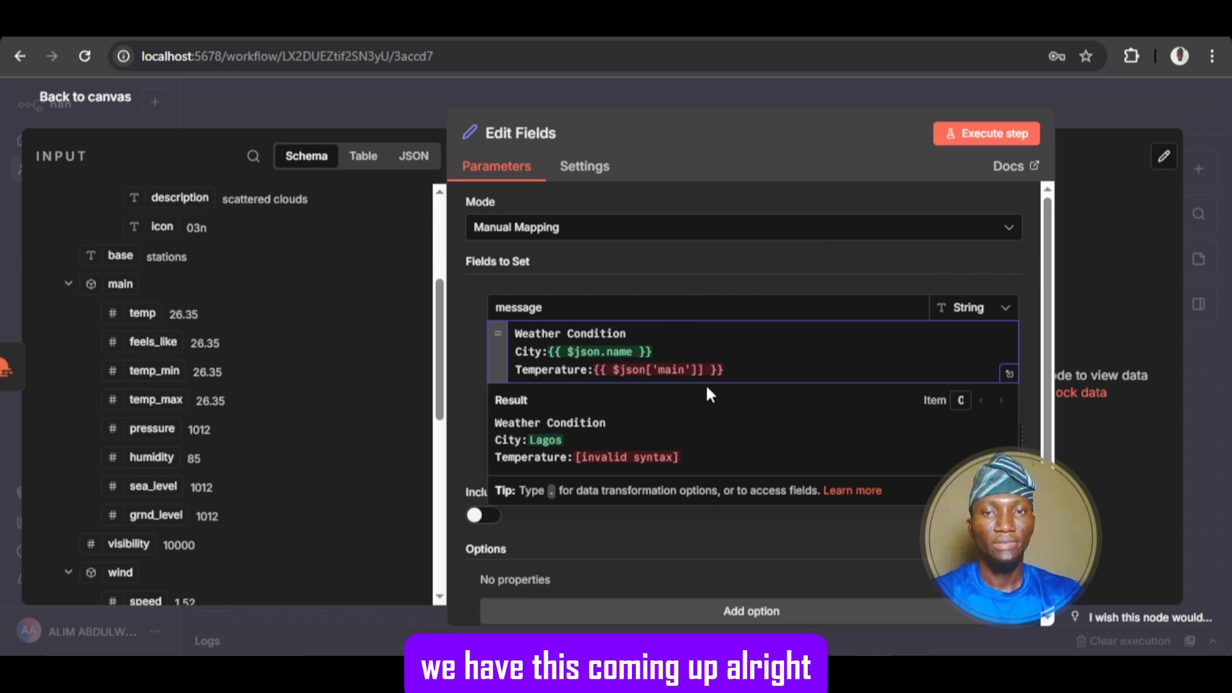
Step: Extend the Temperature expression with the suggested ['temp'] key and remove the surplus closing brackets, giving {{ $json['main']['temp'] }}
{"action": "type", "text": "{"}
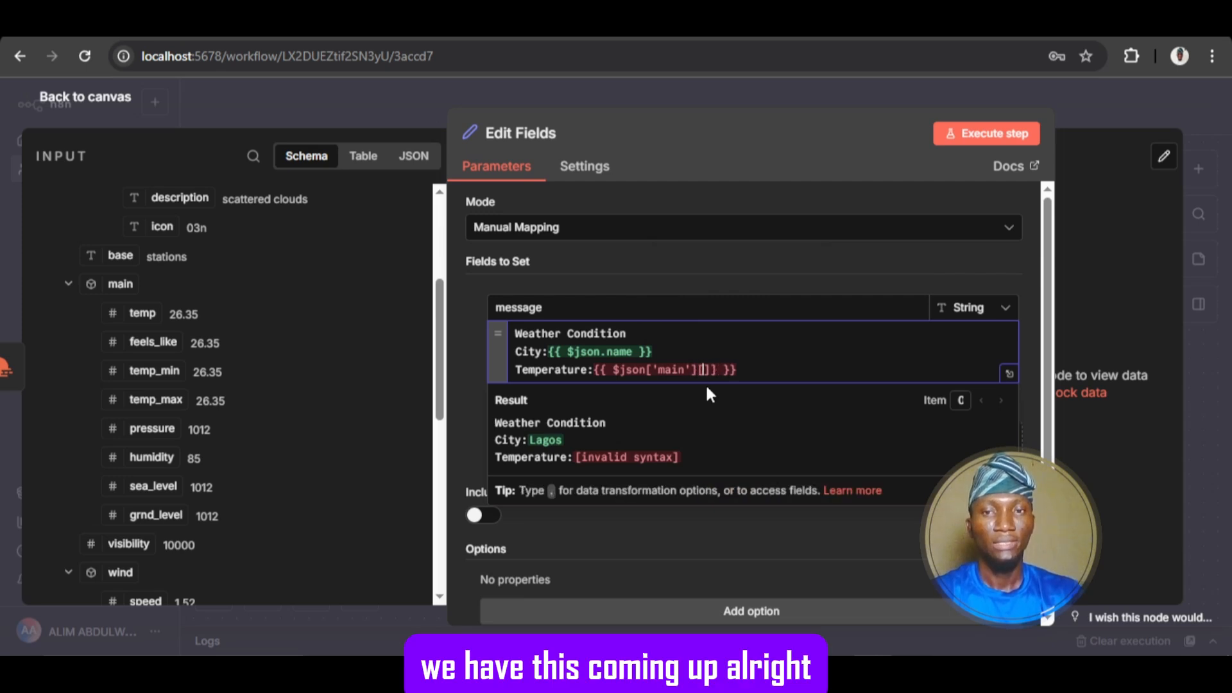
{"action": "type", "text": "["}
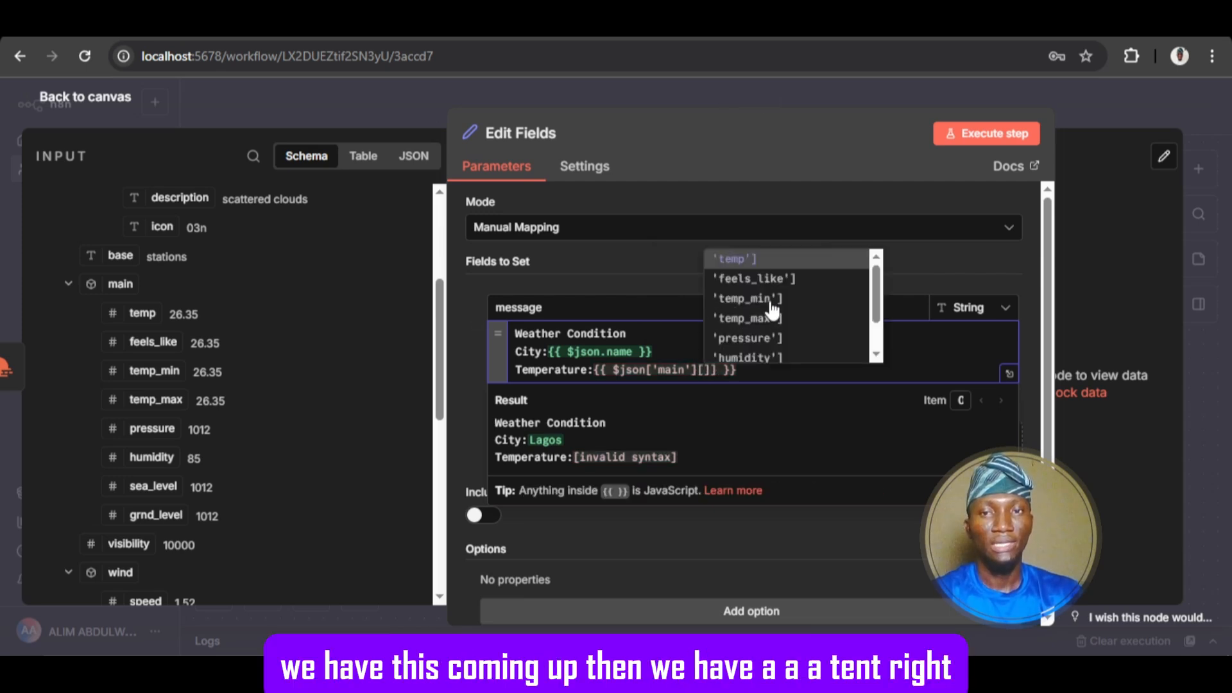
{"action": "scroll", "coordinate": [749, 311], "scroll_direction": "down", "scroll_amount": 1}
{"action": "scroll", "coordinate": [749, 312], "scroll_direction": "up", "scroll_amount": 1}
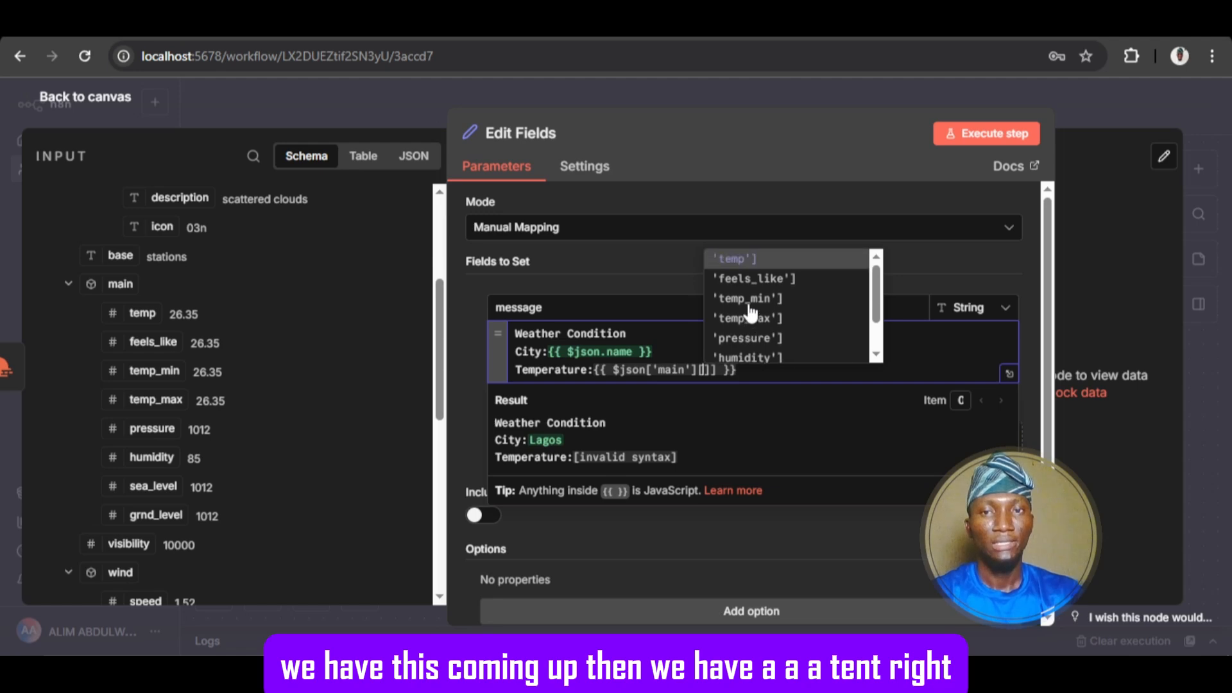
{"action": "left_click", "coordinate": [741, 258]}
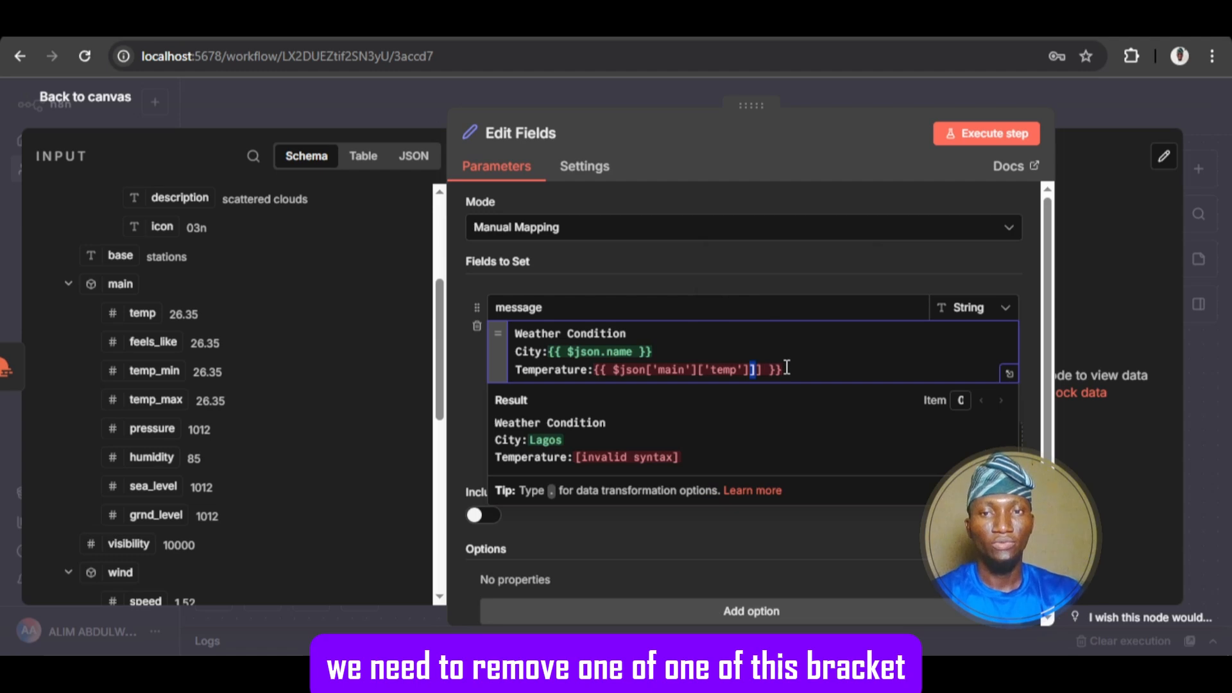
{"action": "key", "text": "BackSpace"}
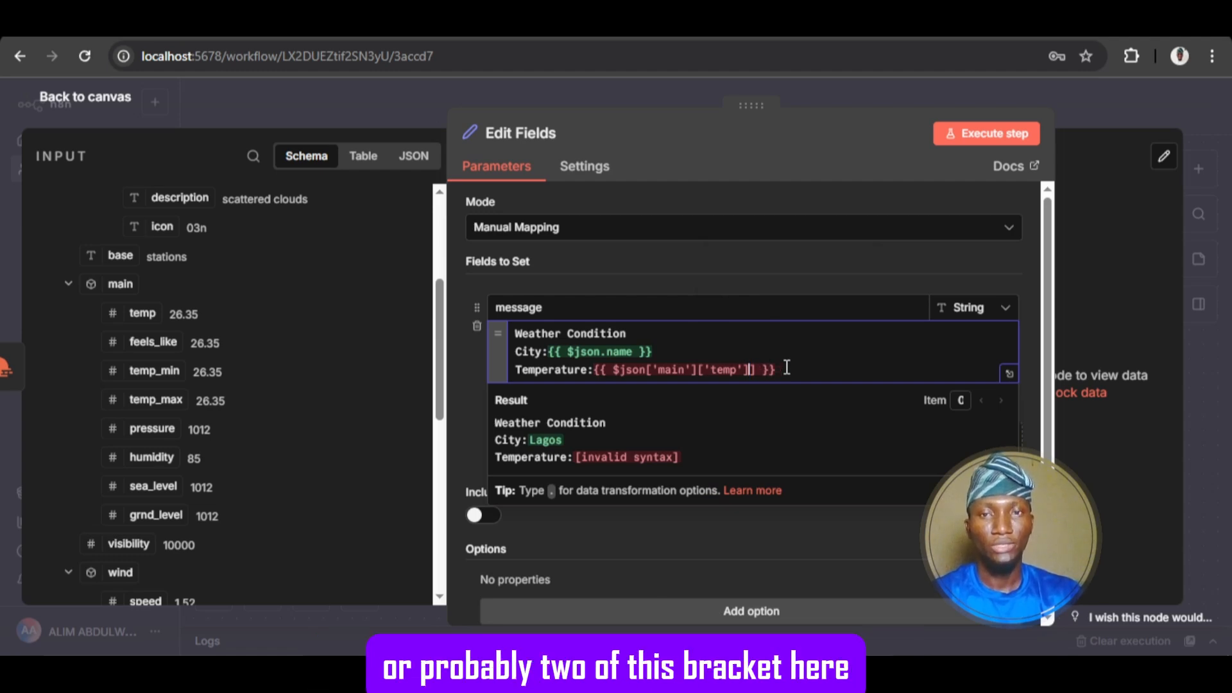
{"action": "key", "text": "BackSpace"}
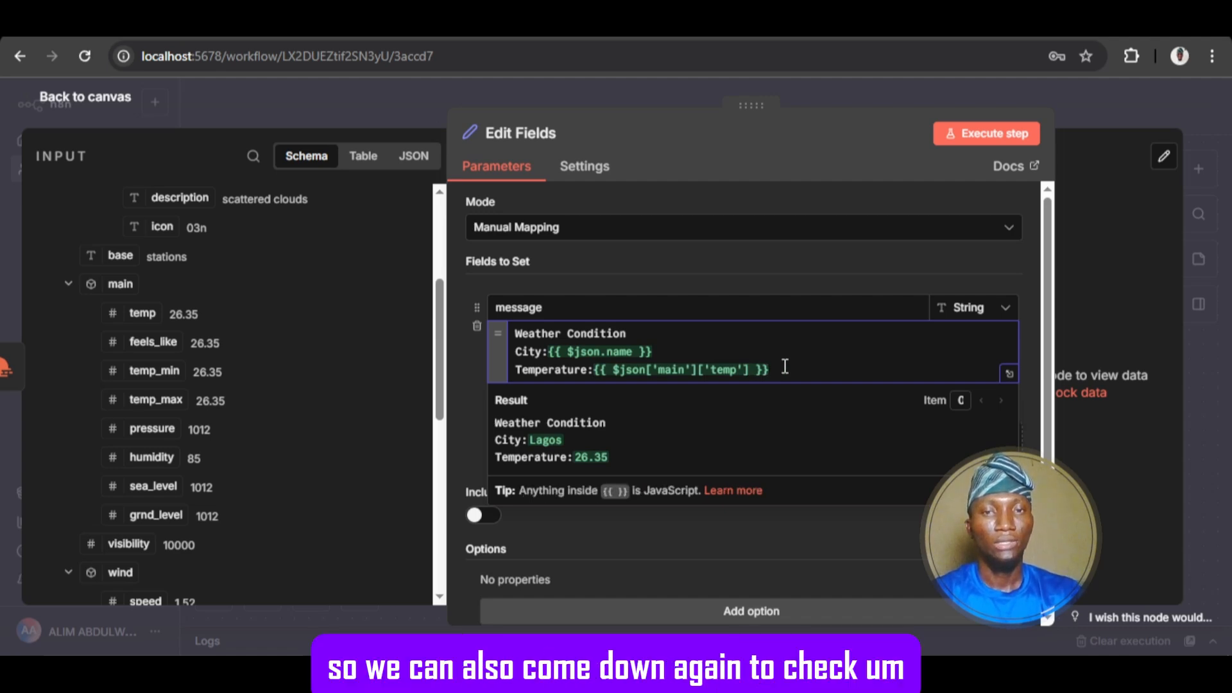
Step: Add a fourth line reading "CCondition:" to the message and map weather[0] from the OpenWeatherMap input data right after it
{"action": "key", "text": "Return"}
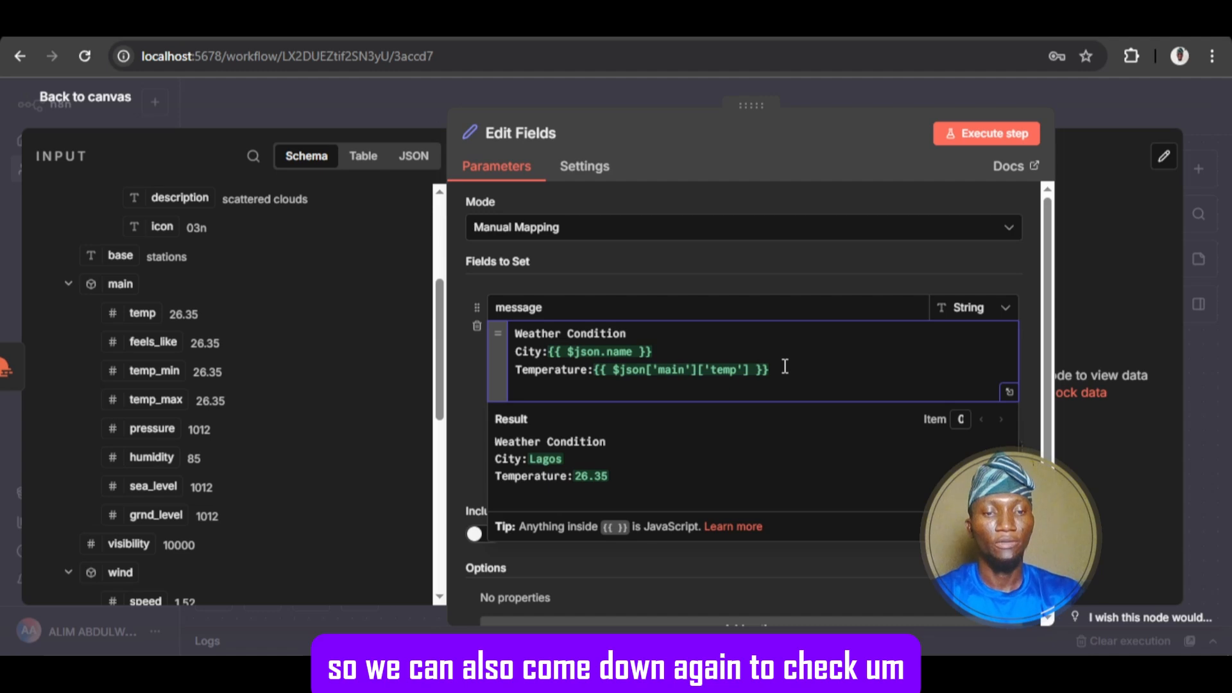
{"action": "type", "text": "C"}
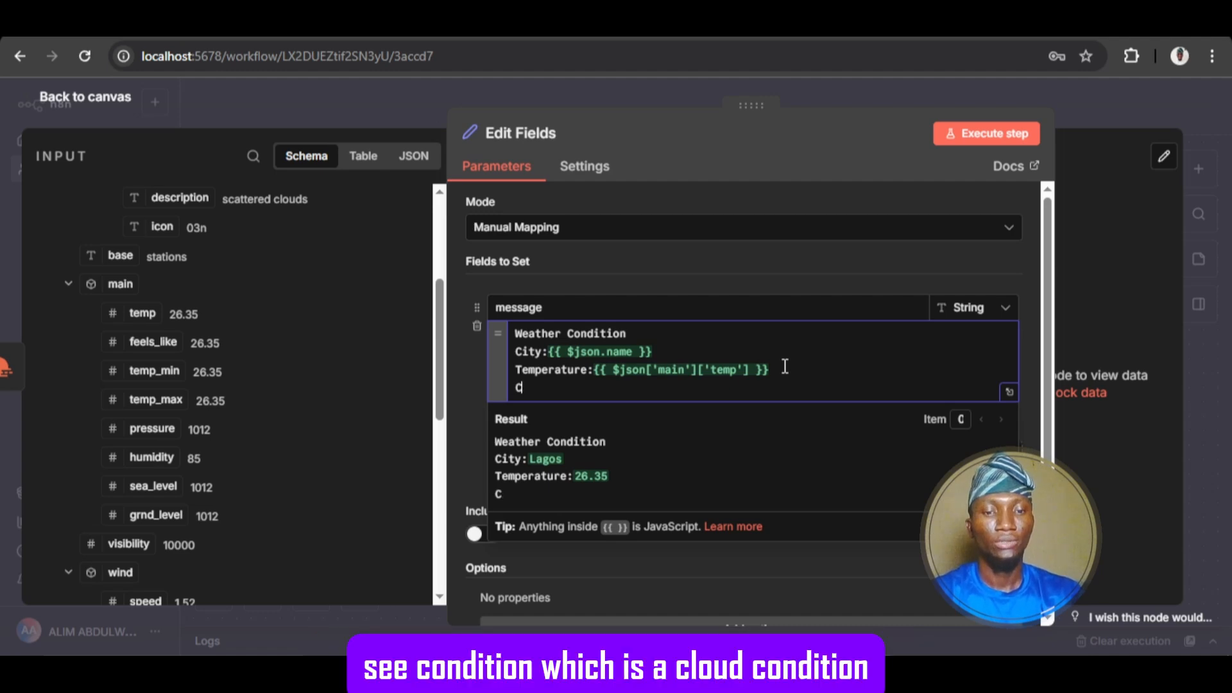
{"action": "type", "text": "Conditio"}
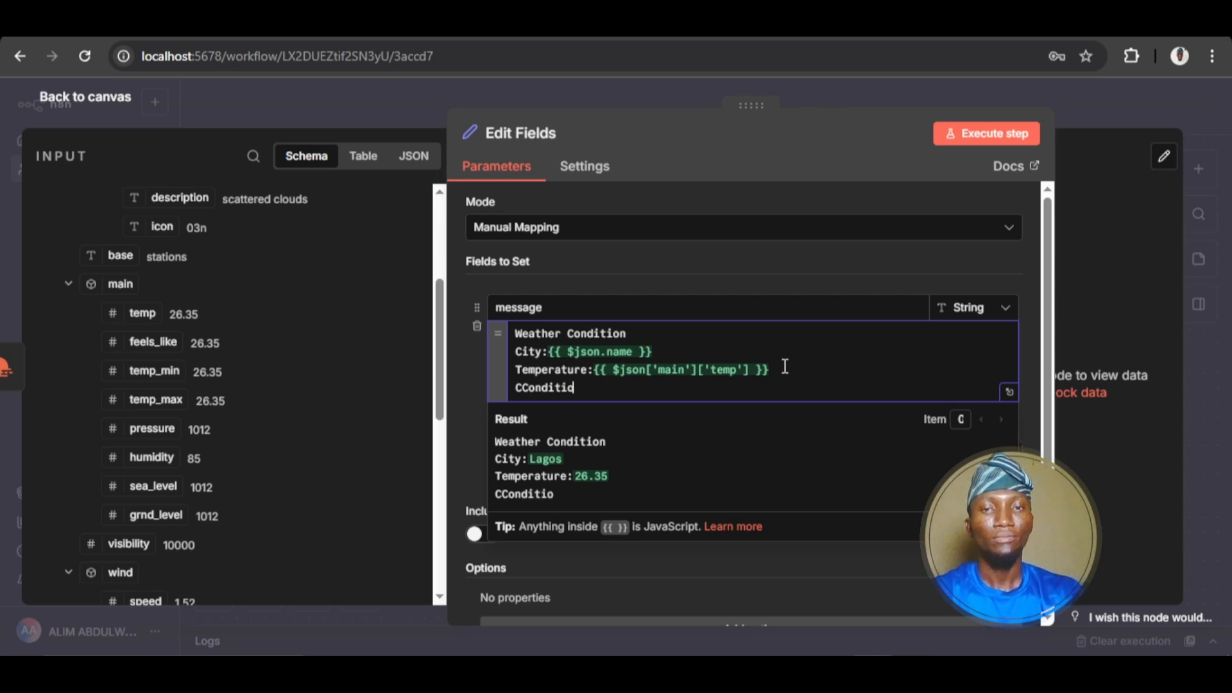
{"action": "type", "text": "n:"}
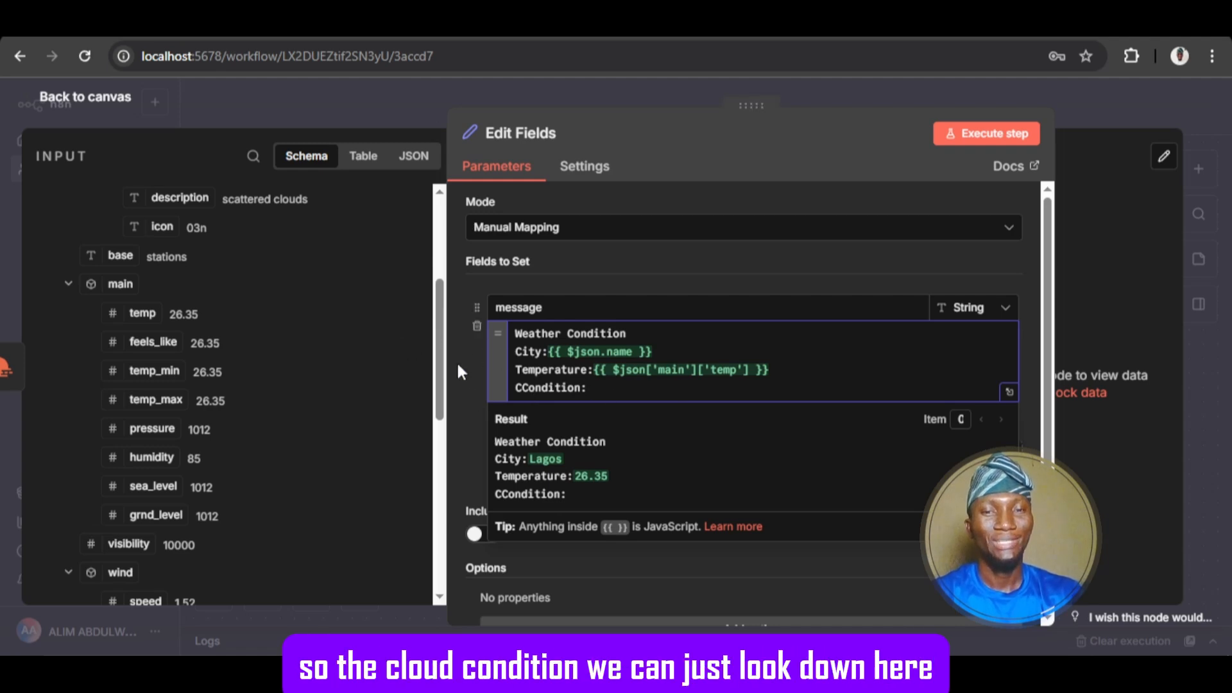
{"action": "scroll", "coordinate": [249, 361], "scroll_direction": "up", "scroll_amount": 5}
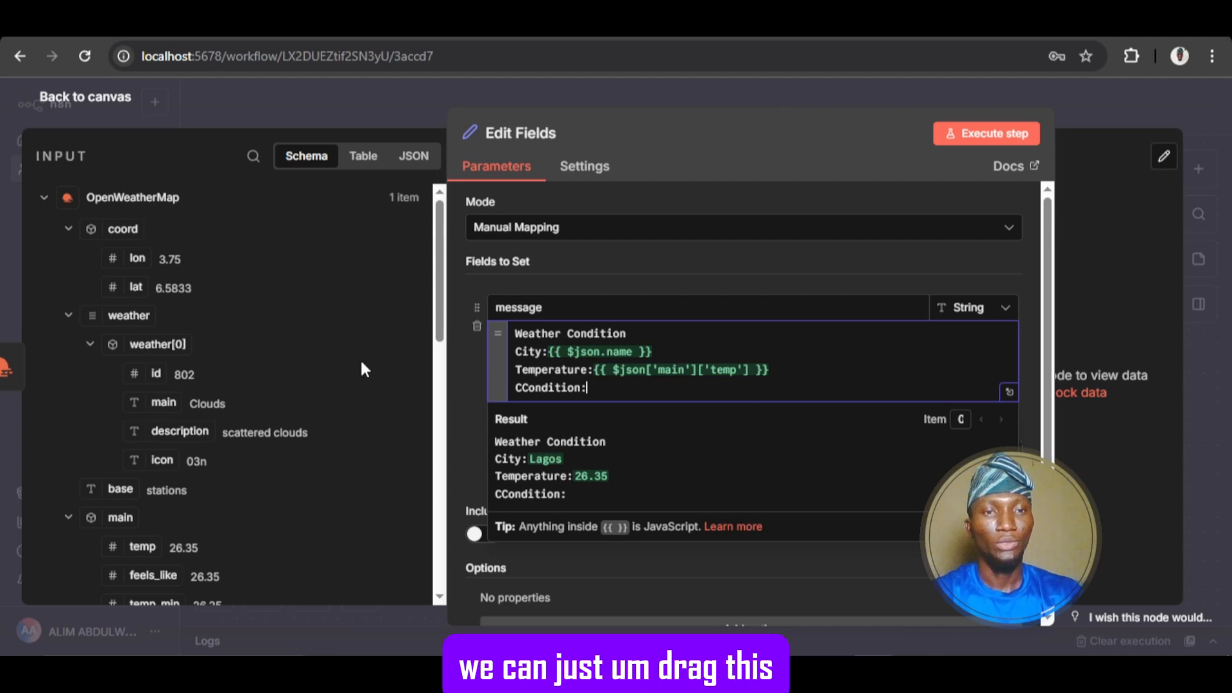
{"action": "left_click_drag", "start_coordinate": [154, 342], "coordinate": [584, 387]}
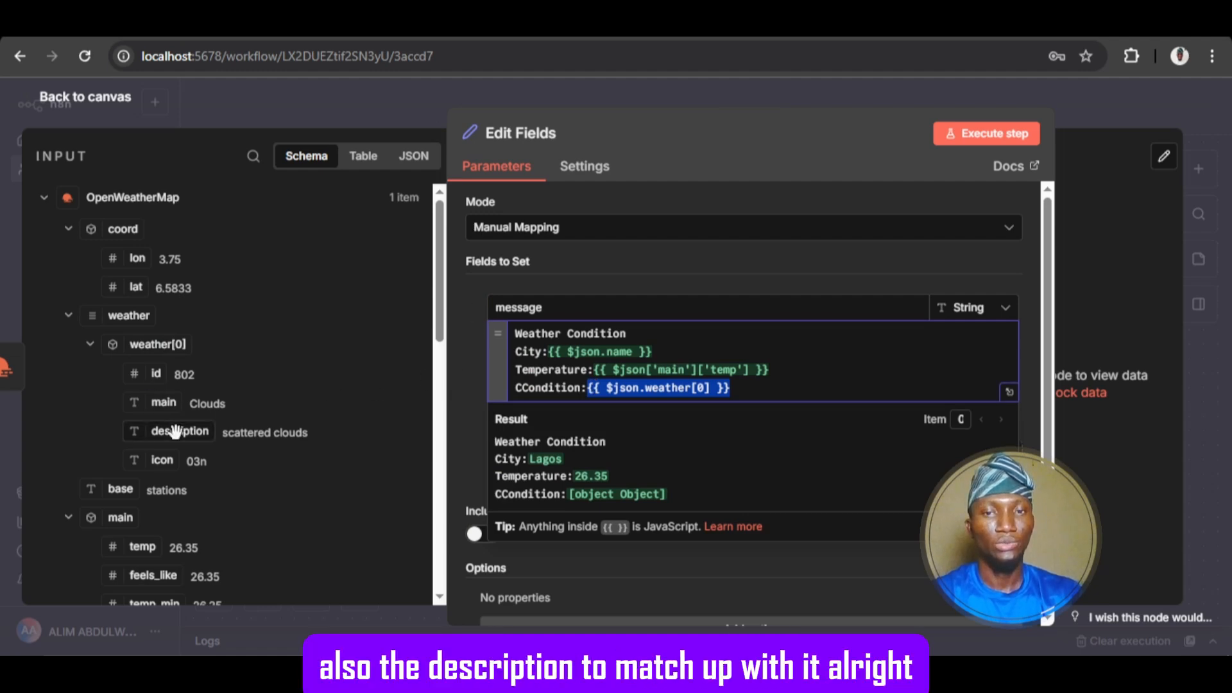
Step: Extend the weather[0] reference with the suggested ['description'] key and remove the extra bracket, giving {{ $json.weather[0]['description'] }}
{"action": "left_click_drag", "start_coordinate": [176, 437], "coordinate": [737, 378]}
{"action": "key", "text": "ctrl+z"}
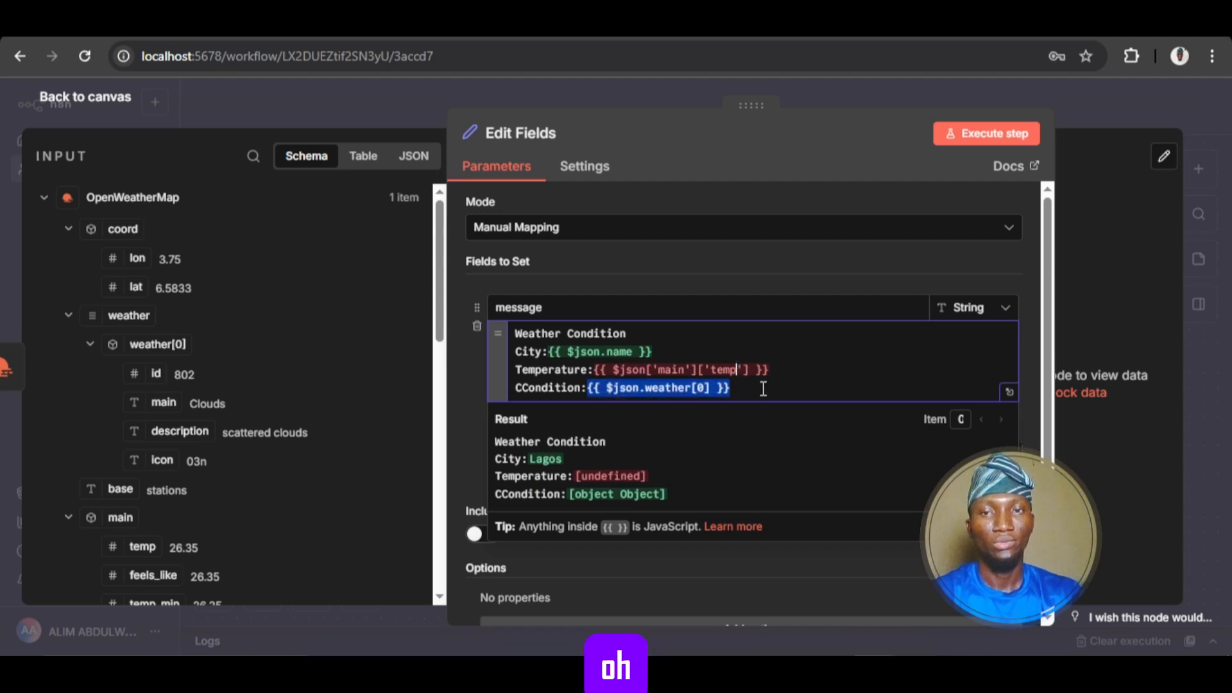
{"action": "left_click", "coordinate": [740, 390]}
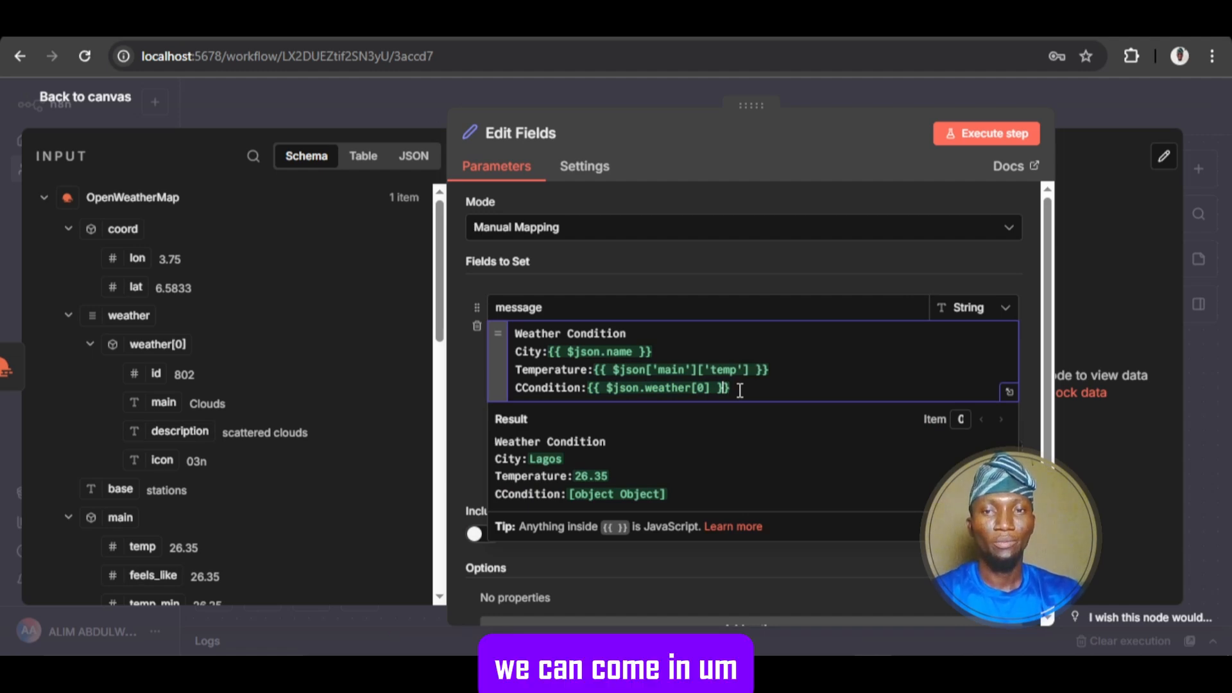
{"action": "key", "text": "Left"}
{"action": "key", "text": "Left"}
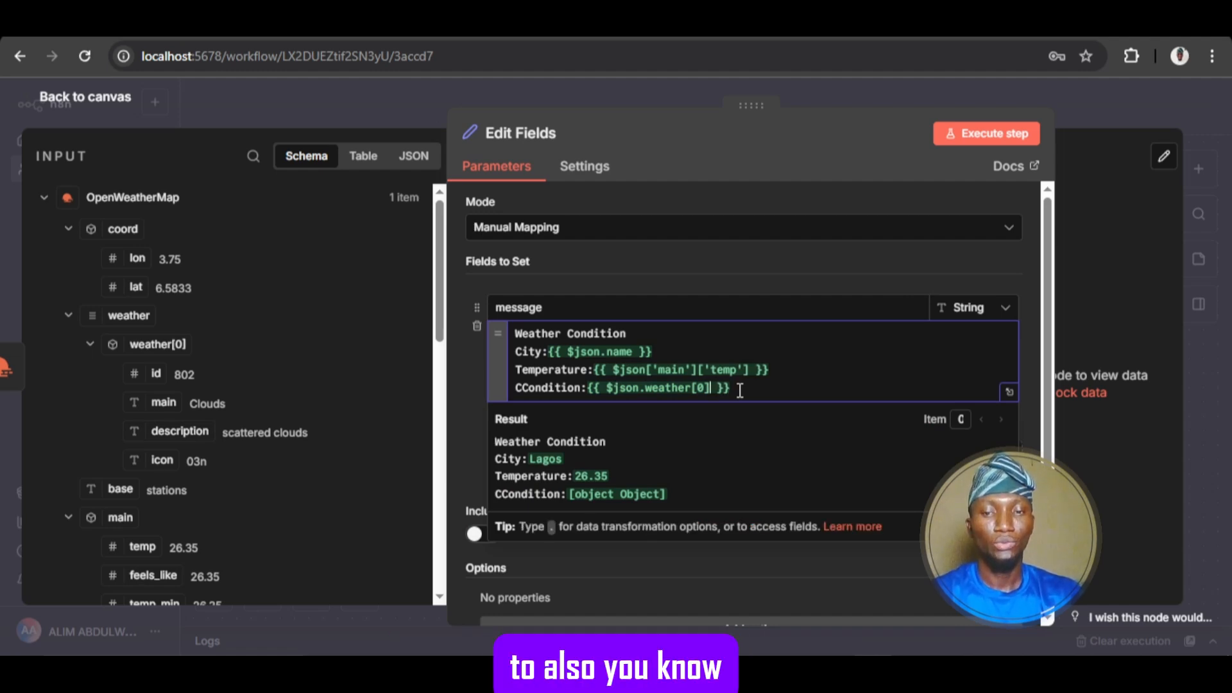
{"action": "type", "text": "["}
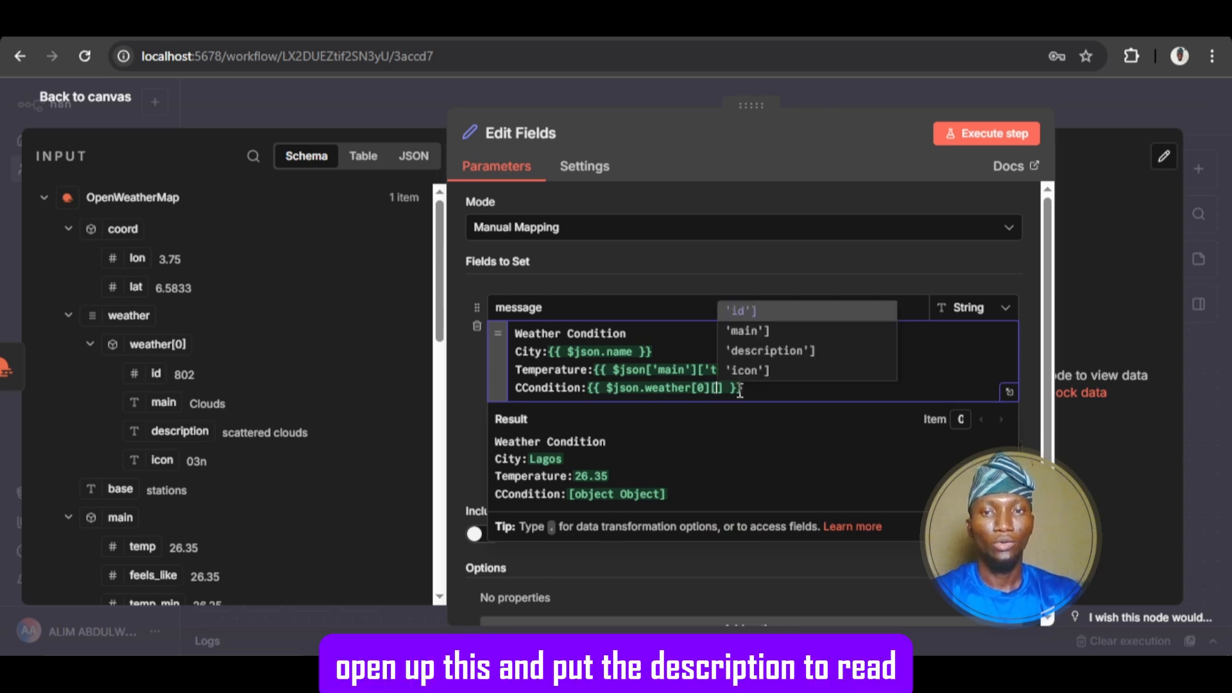
{"action": "key", "text": "Down"}
{"action": "key", "text": "Down"}
{"action": "key", "text": "Return"}
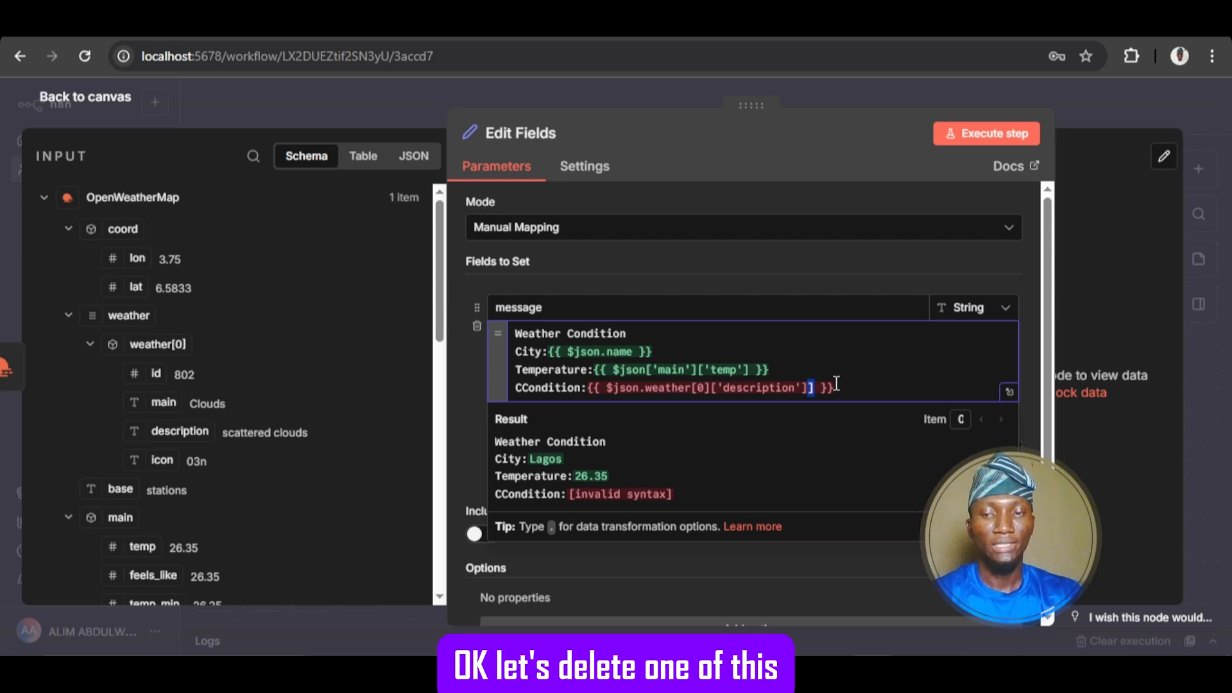
{"action": "key", "text": "BackSpace"}
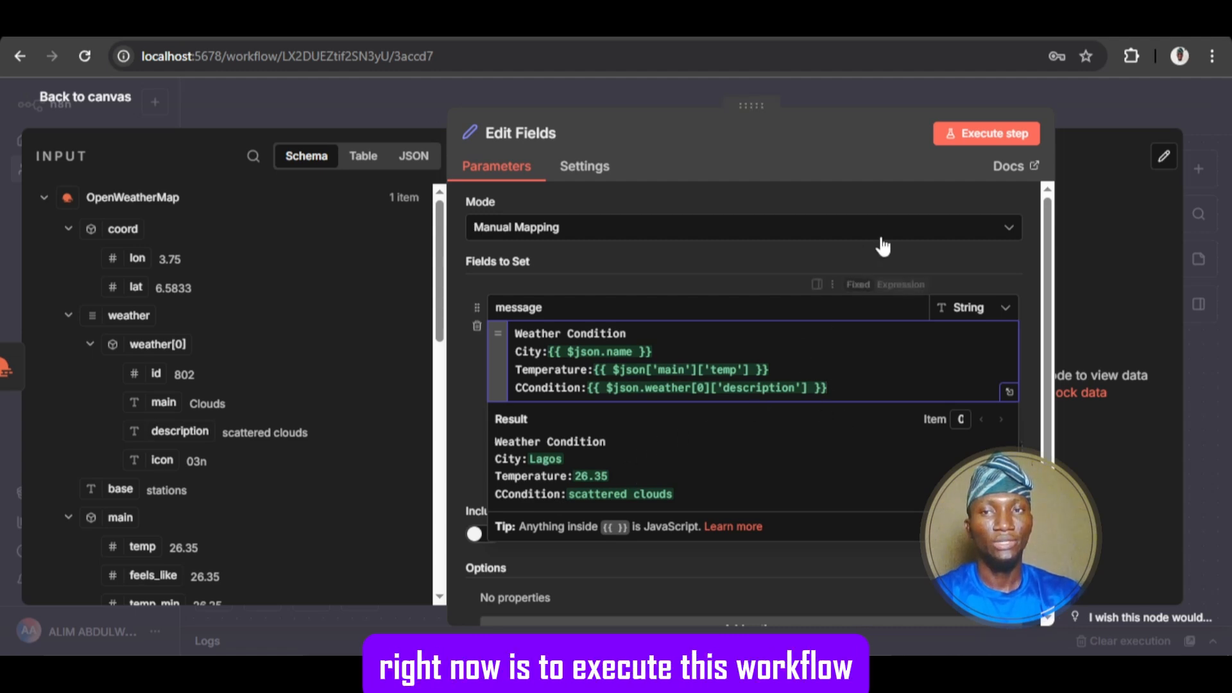
Step: Execute the Edit Fields step, make room to view its output, and return to the canvas
{"action": "left_click", "coordinate": [959, 146]}
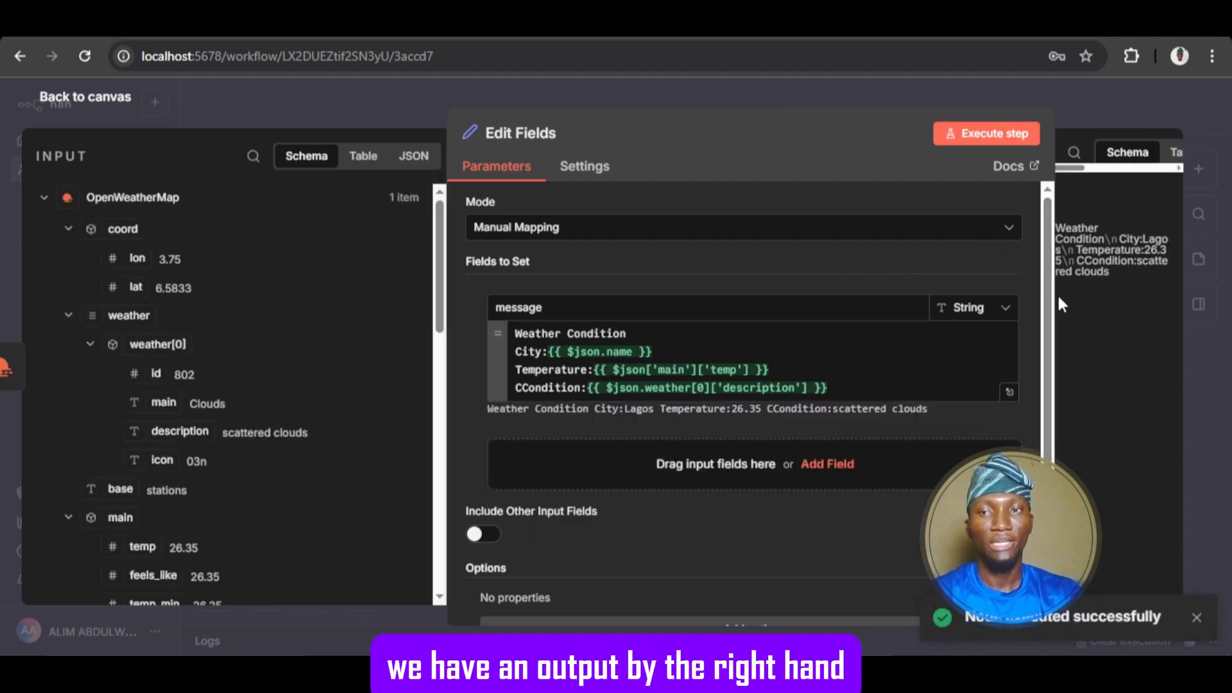
{"action": "left_click_drag", "start_coordinate": [1058, 296], "coordinate": [854, 283]}
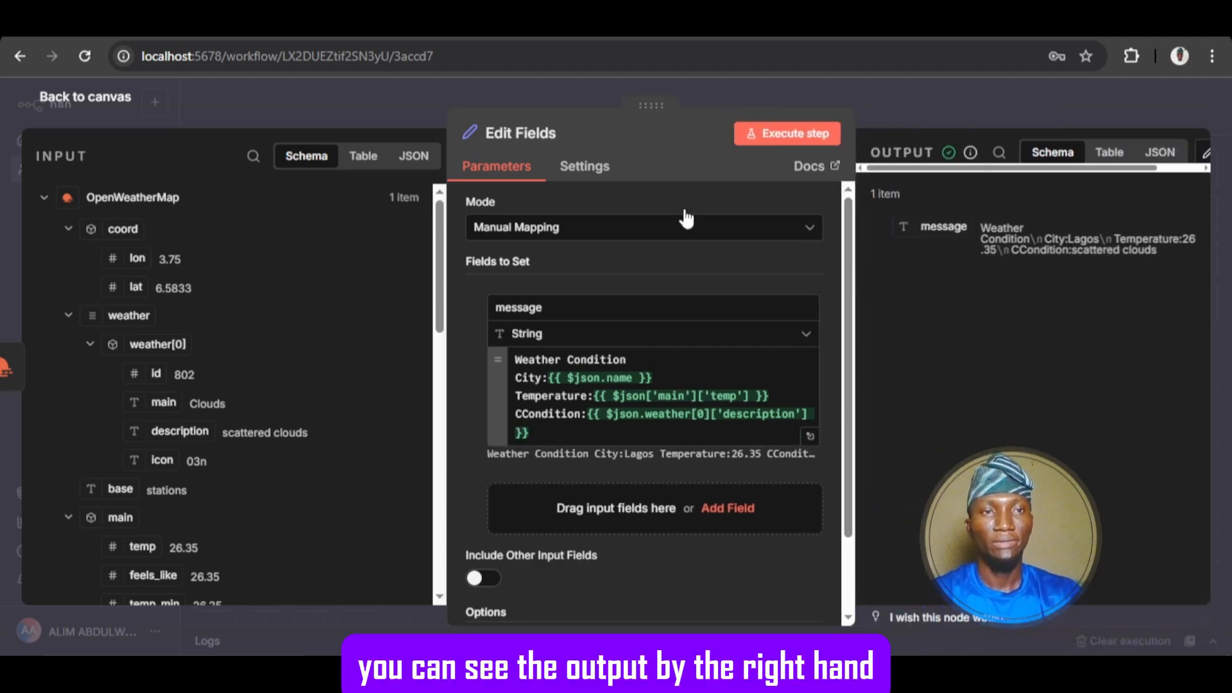
{"action": "left_click", "coordinate": [114, 96]}
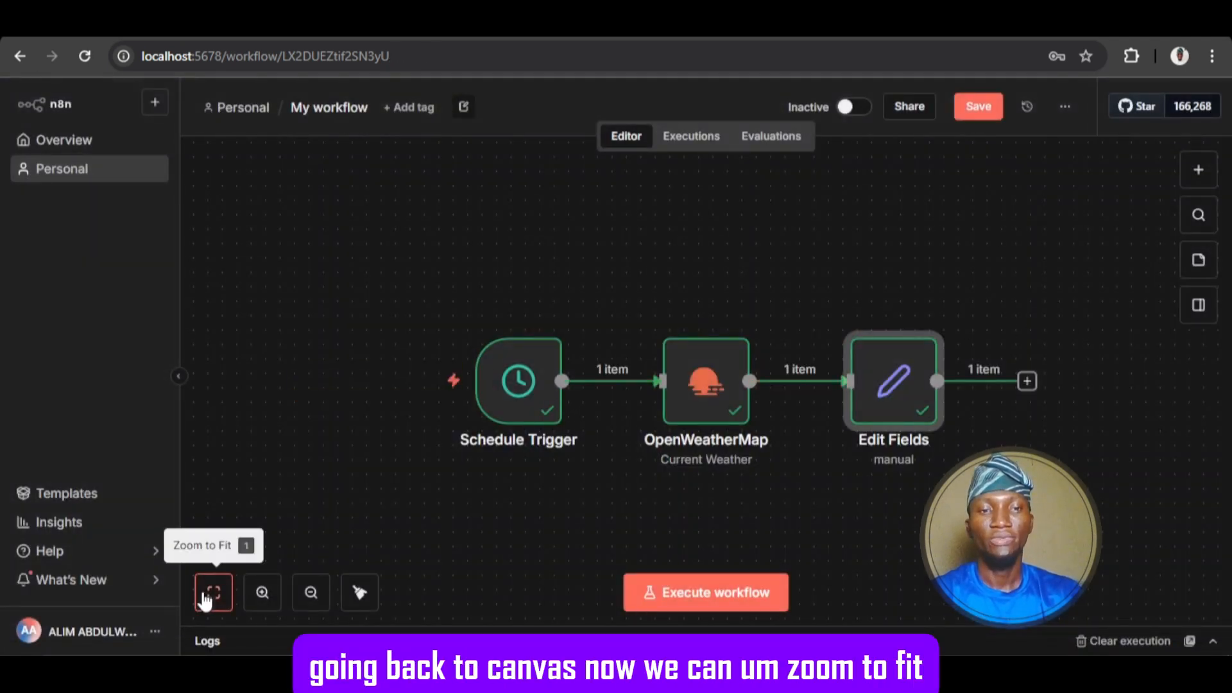
Step: Start adding a node after Edit Fields, search for Slack, and open its list of actions
{"action": "left_click", "coordinate": [1027, 382]}
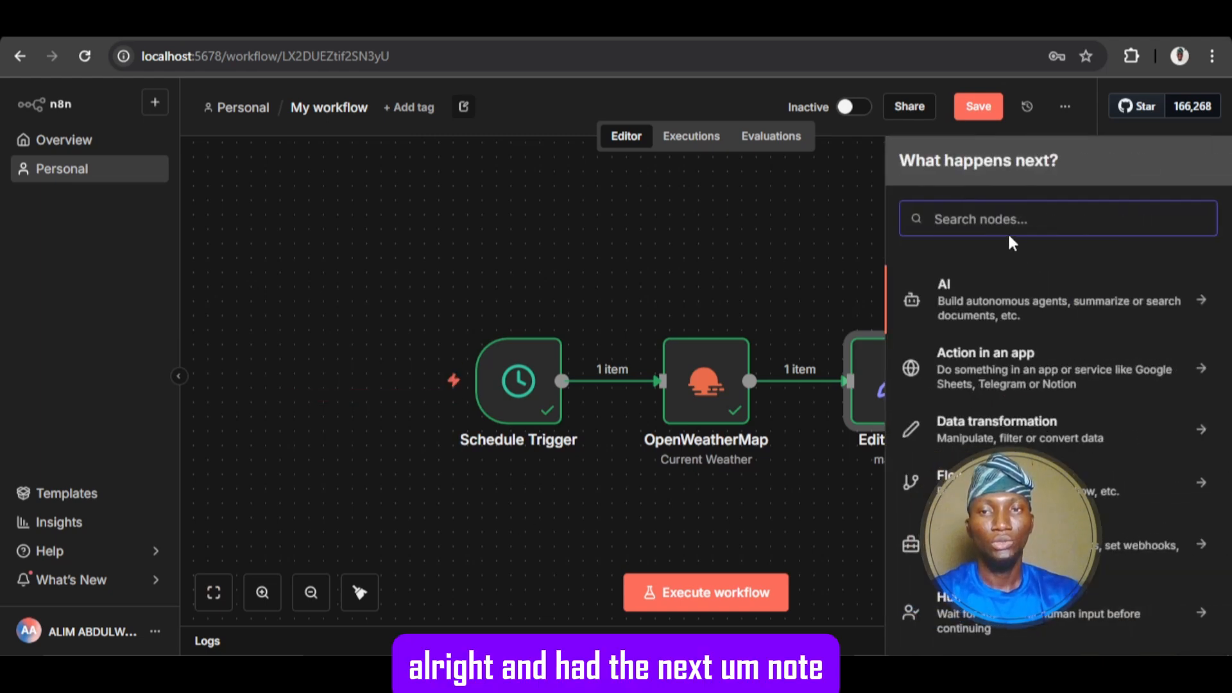
{"action": "type", "text": "s"}
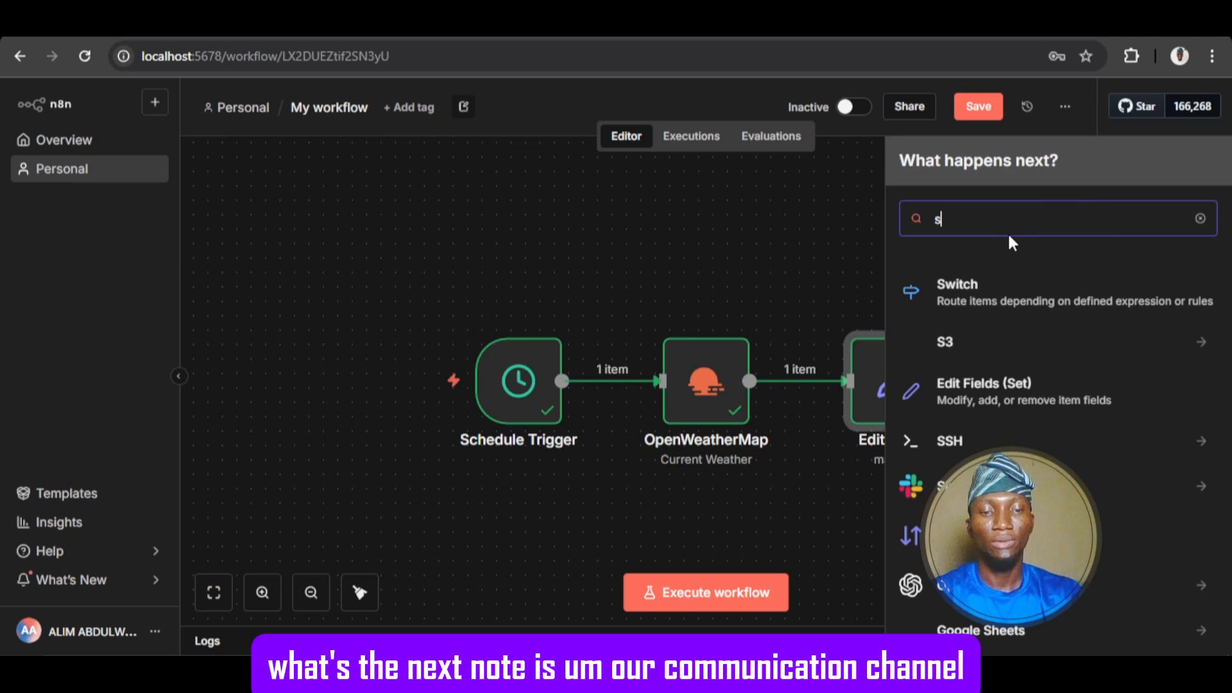
{"action": "type", "text": "lac"}
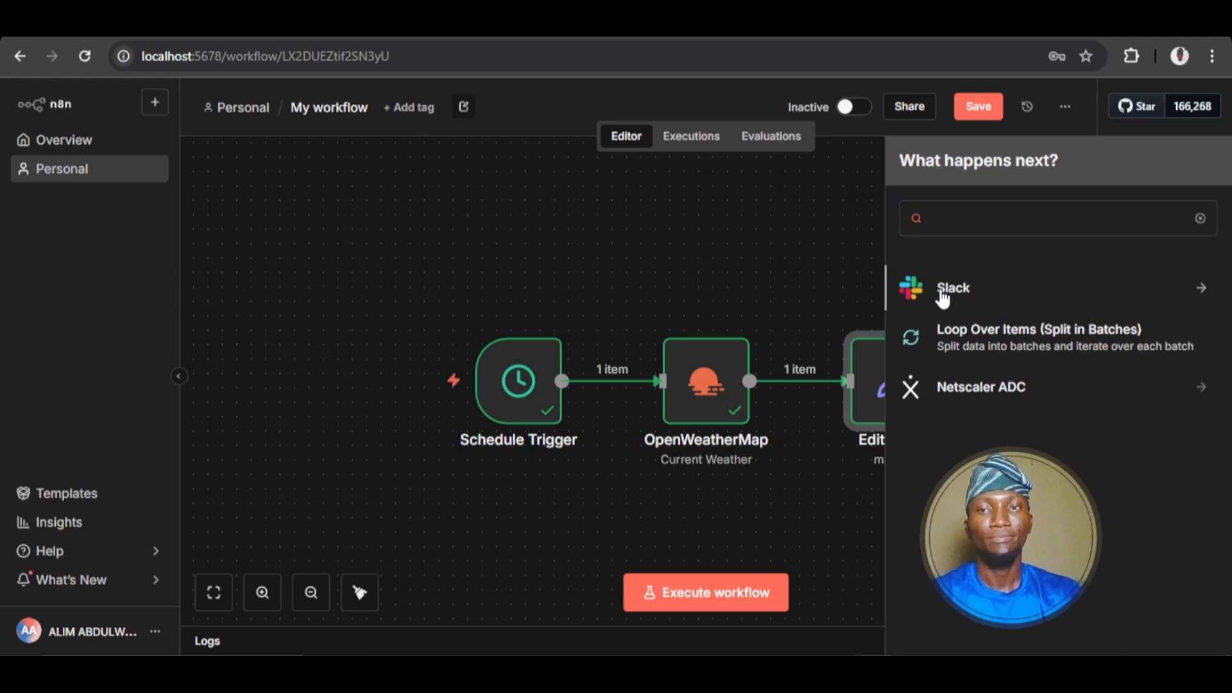
{"action": "left_click", "coordinate": [943, 292]}
Step: Find the "Send a message" action among the Slack actions and add it to the workflow
{"action": "scroll", "coordinate": [1021, 429], "scroll_direction": "down", "scroll_amount": 2}
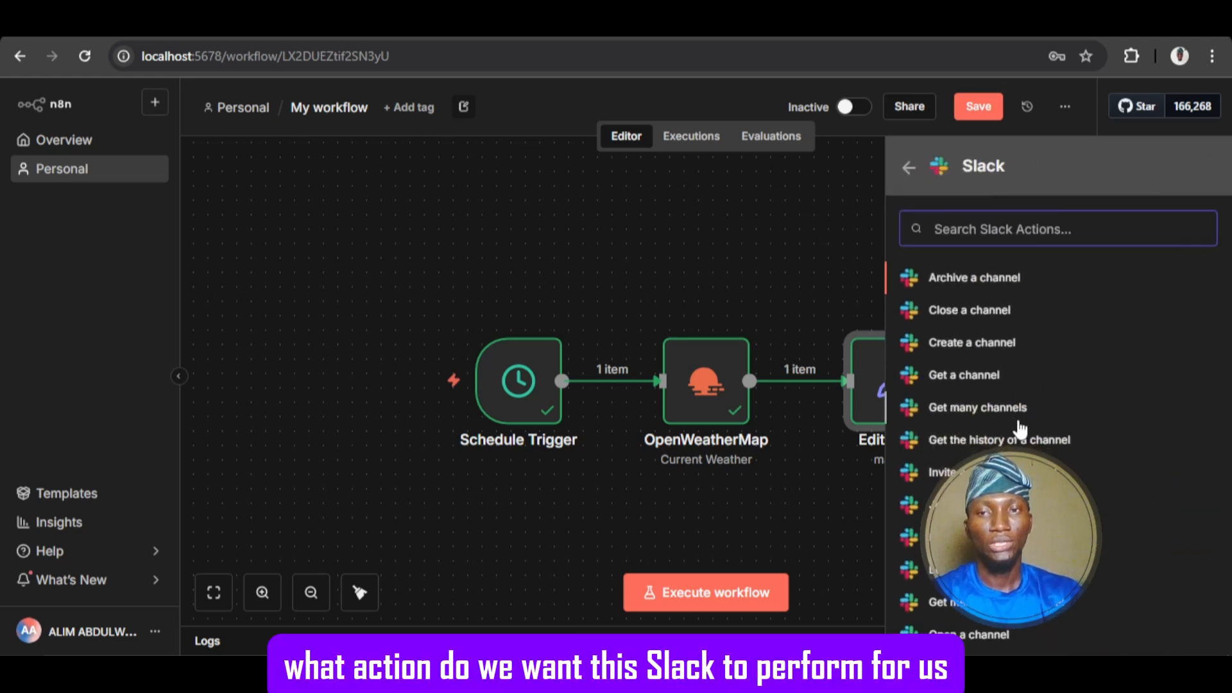
{"action": "scroll", "coordinate": [1020, 429], "scroll_direction": "up", "scroll_amount": 1}
{"action": "scroll", "coordinate": [1021, 429], "scroll_direction": "down", "scroll_amount": 3}
{"action": "scroll", "coordinate": [1021, 429], "scroll_direction": "down", "scroll_amount": 4}
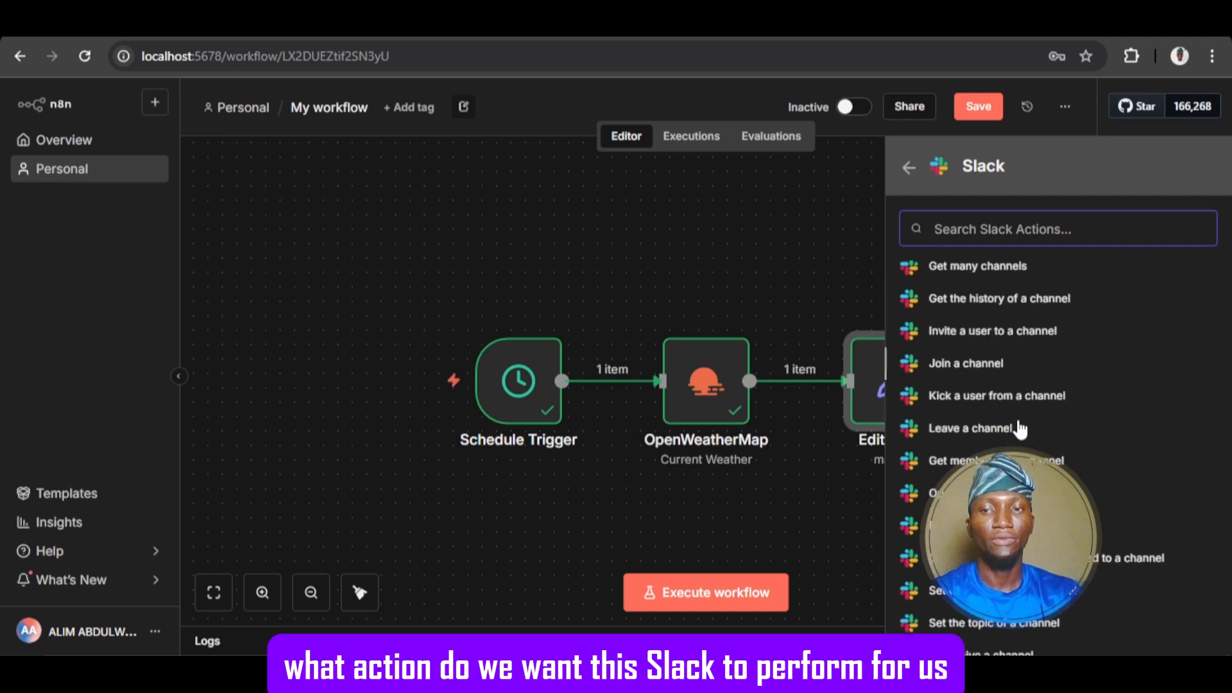
{"action": "scroll", "coordinate": [1020, 429], "scroll_direction": "up", "scroll_amount": 1}
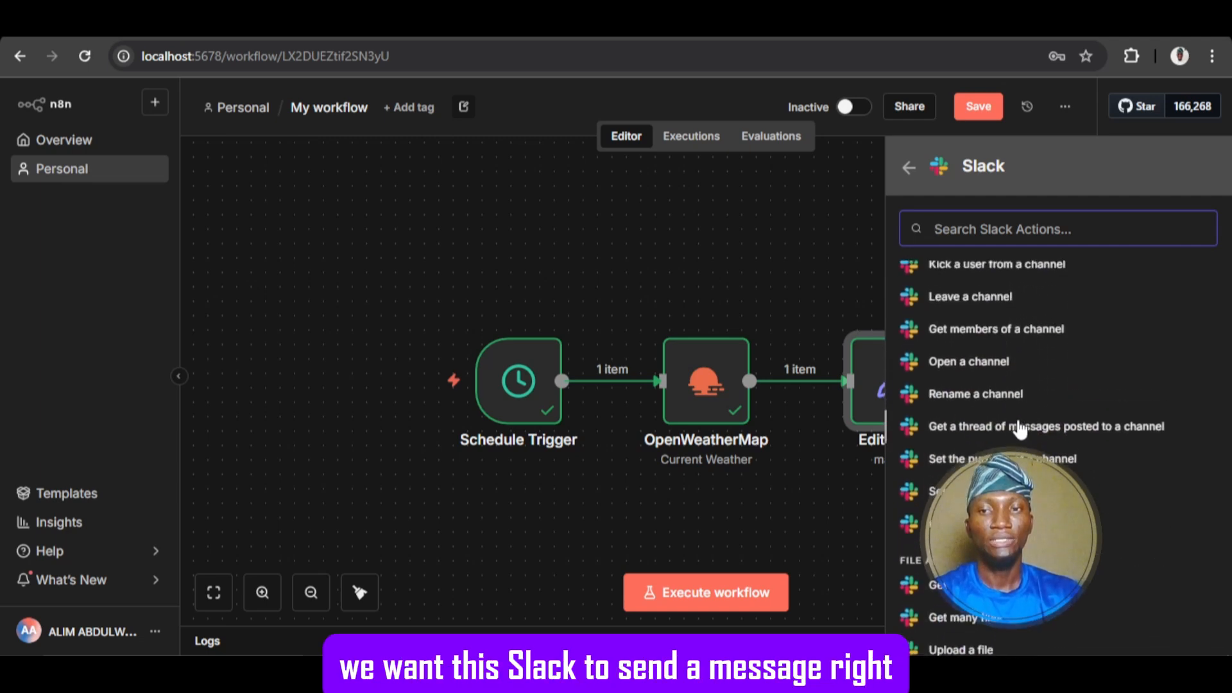
{"action": "scroll", "coordinate": [1021, 429], "scroll_direction": "down", "scroll_amount": 2}
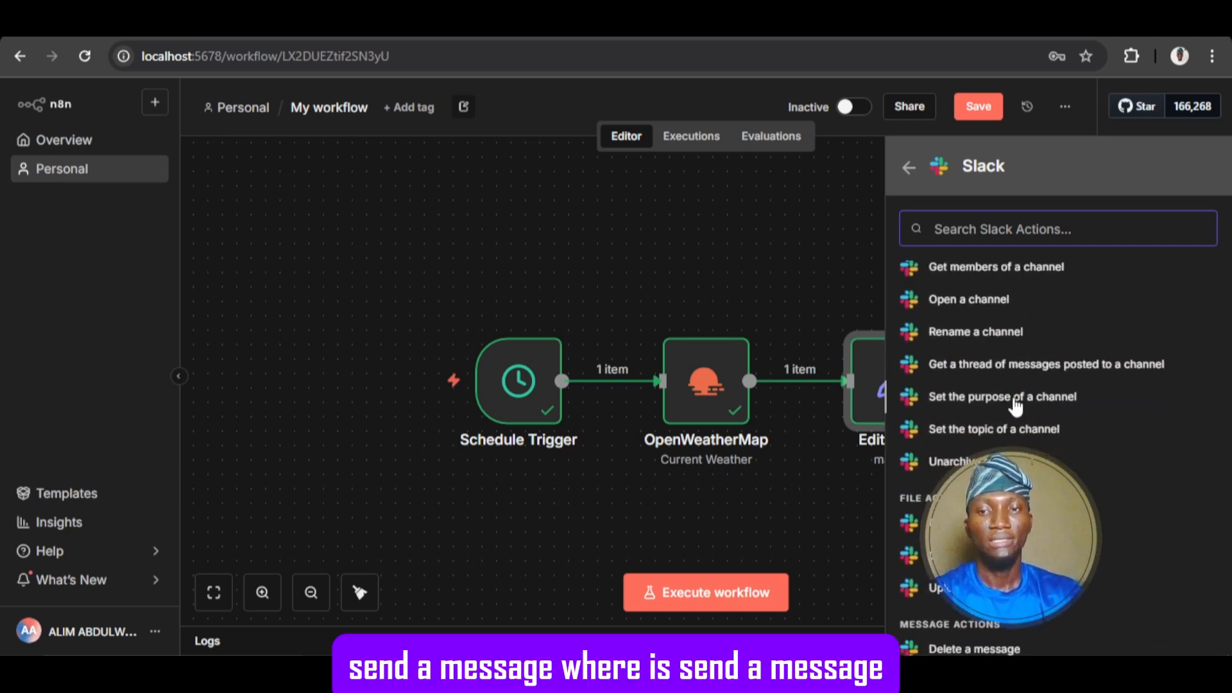
{"action": "scroll", "coordinate": [1014, 406], "scroll_direction": "down", "scroll_amount": 5}
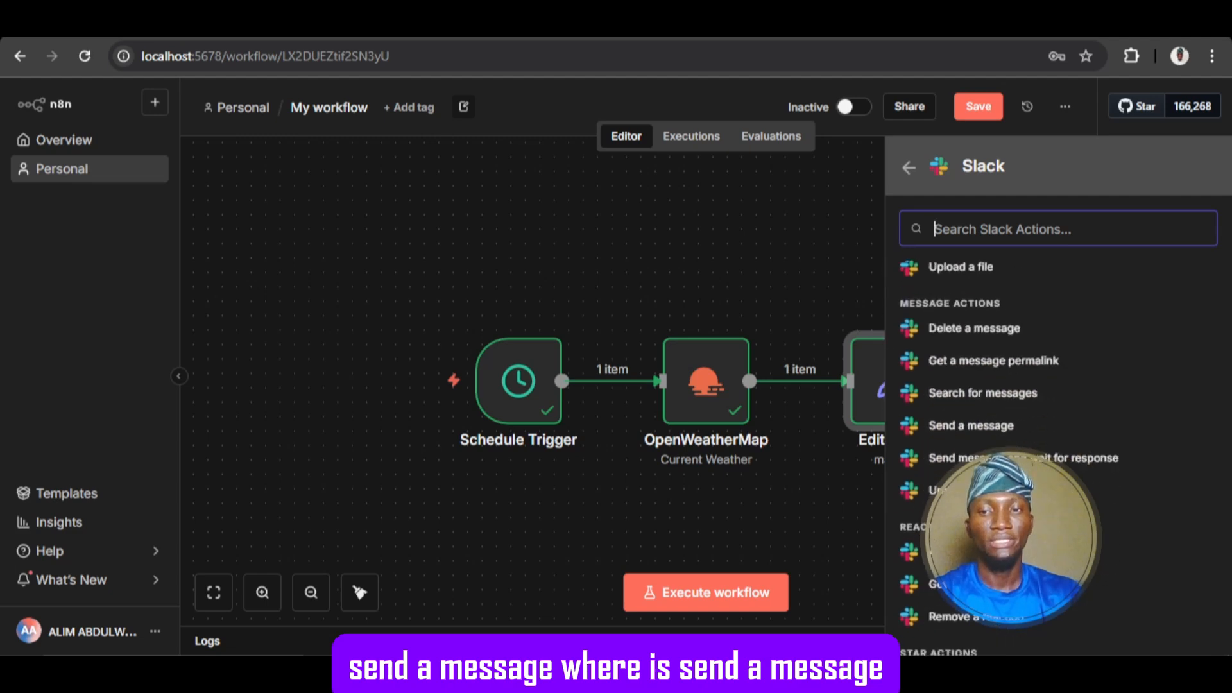
{"action": "scroll", "coordinate": [1012, 449], "scroll_direction": "down", "scroll_amount": 4}
{"action": "scroll", "coordinate": [1013, 449], "scroll_direction": "down", "scroll_amount": 3}
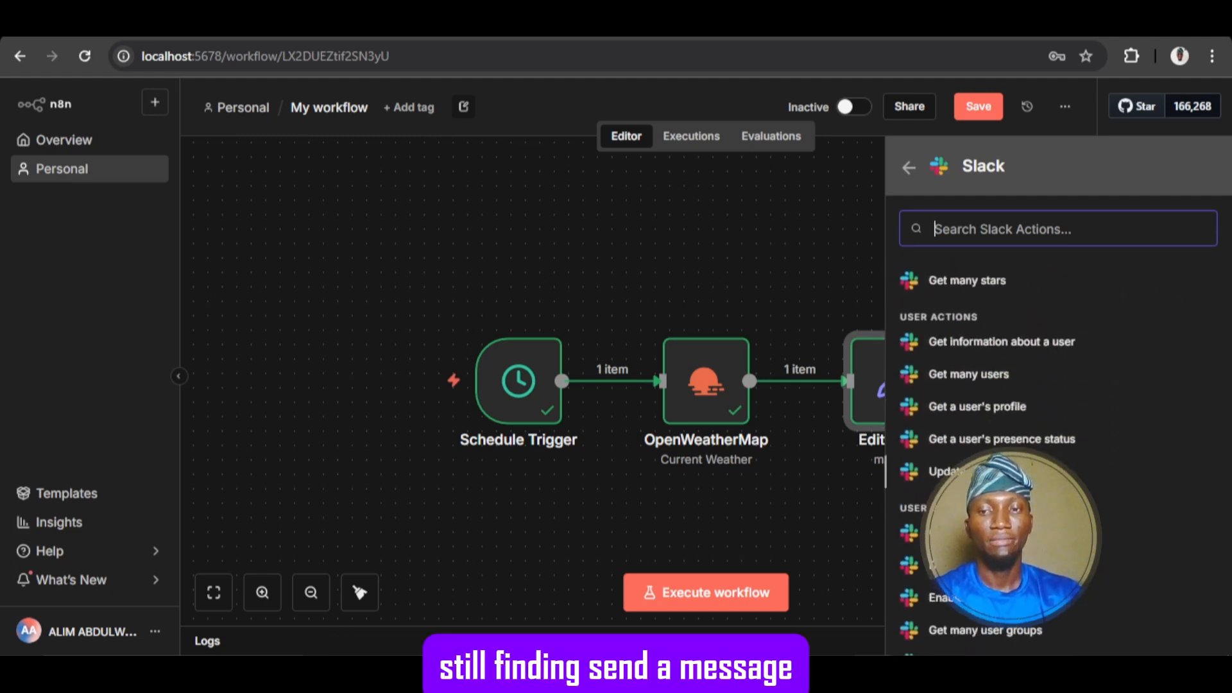
{"action": "scroll", "coordinate": [1014, 449], "scroll_direction": "up", "scroll_amount": 10}
{"action": "scroll", "coordinate": [1014, 449], "scroll_direction": "down", "scroll_amount": 3}
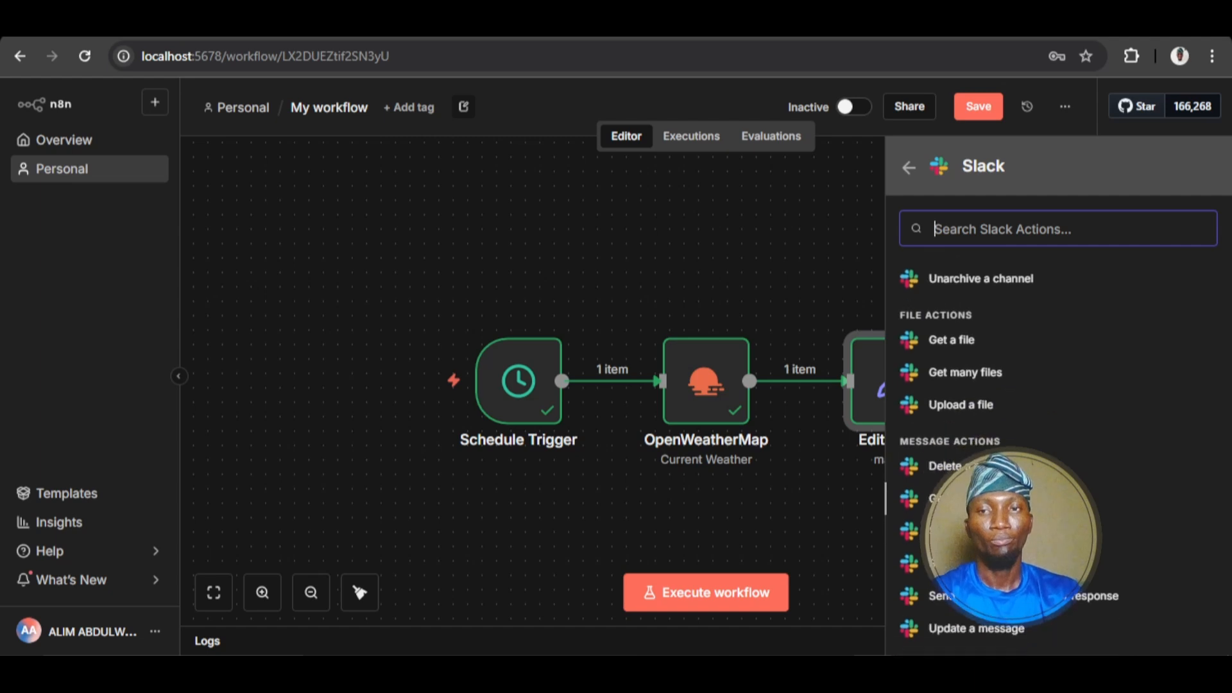
{"action": "type", "text": "se"}
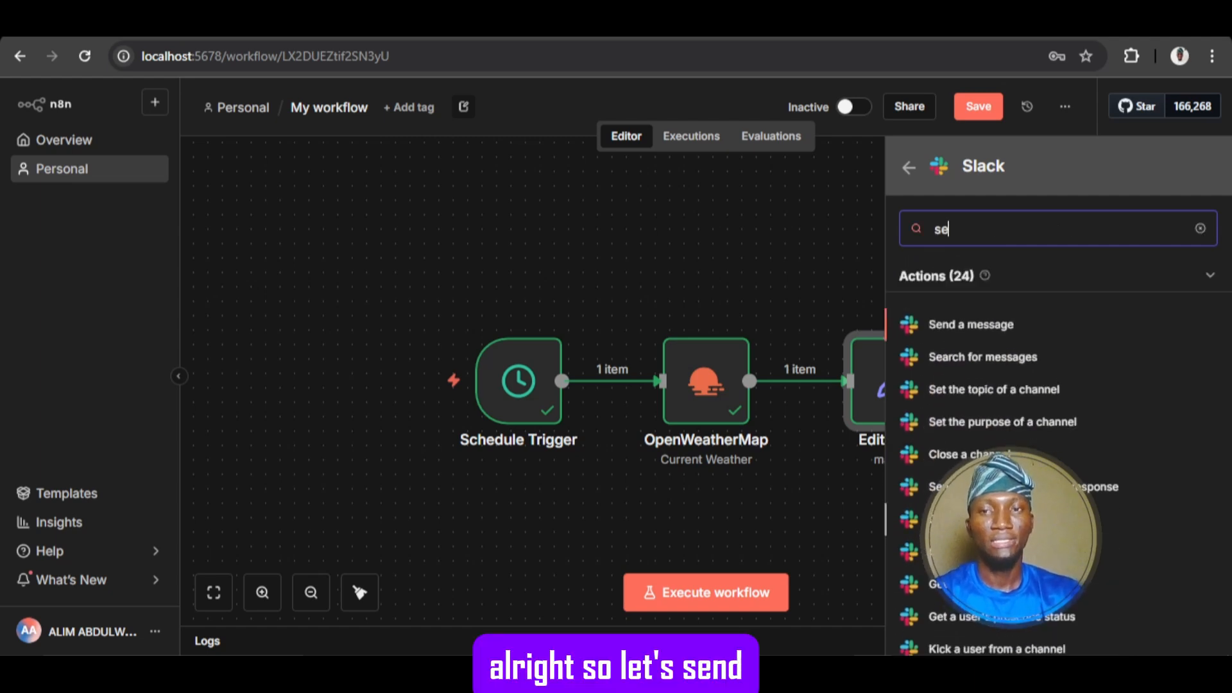
{"action": "left_click", "coordinate": [972, 327]}
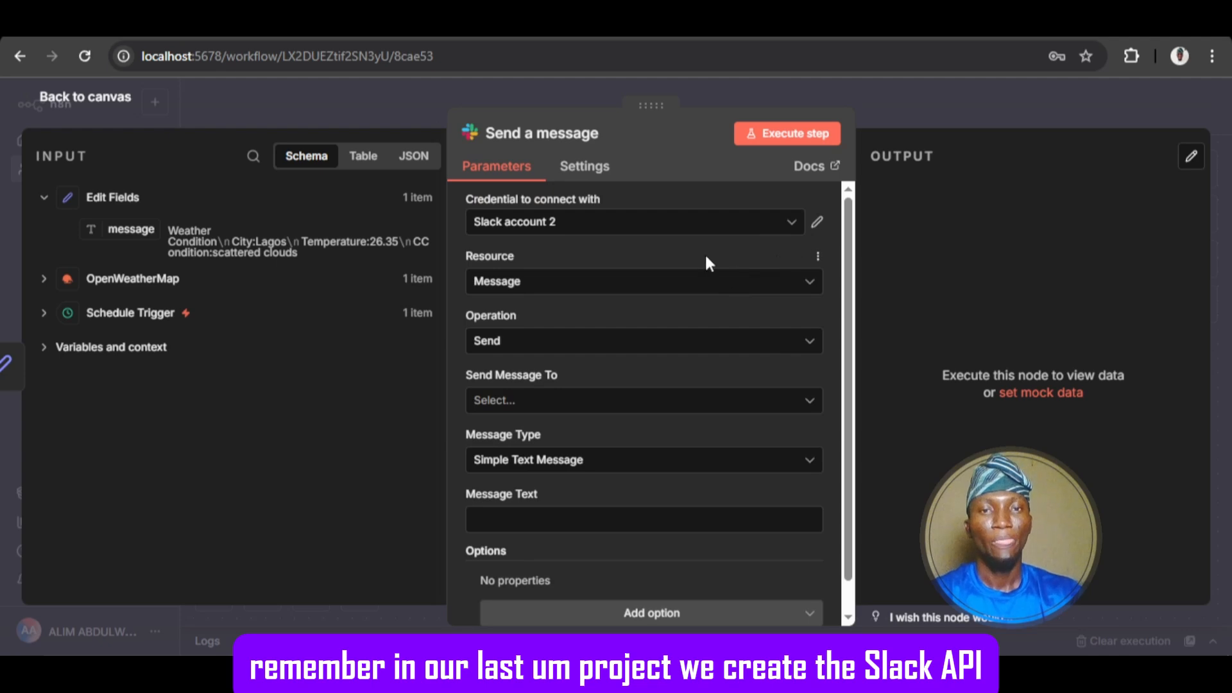
Step: Inspect the connection settings of the "Slack account 2" credential and close them without changes
{"action": "left_click", "coordinate": [817, 221]}
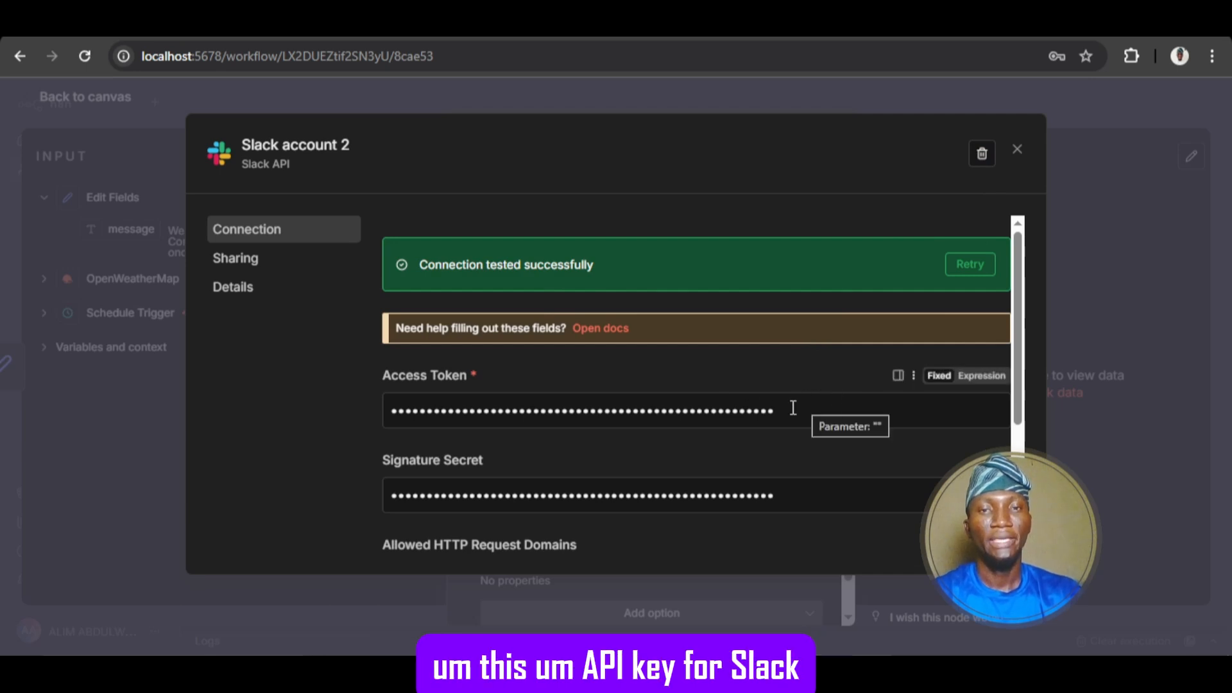
{"action": "left_click", "coordinate": [1019, 151]}
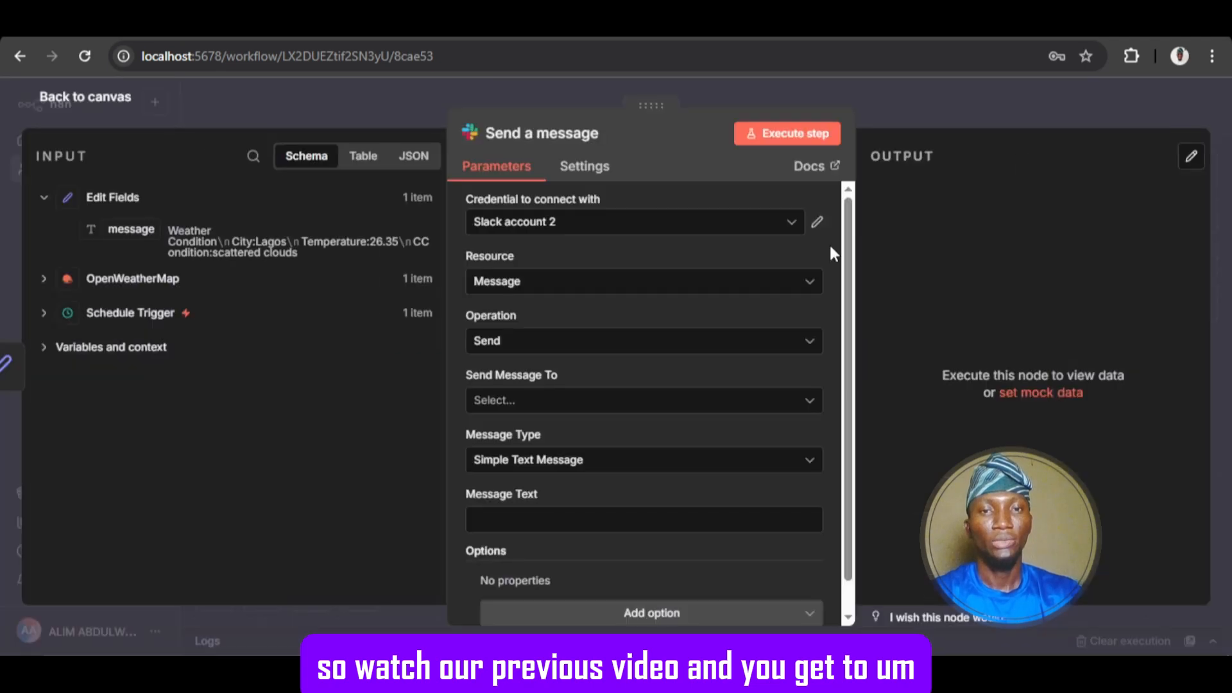
Step: Set the Slack message to go to a channel, identified by name as all-tech-trainer
{"action": "scroll", "coordinate": [738, 251], "scroll_direction": "down", "scroll_amount": 1}
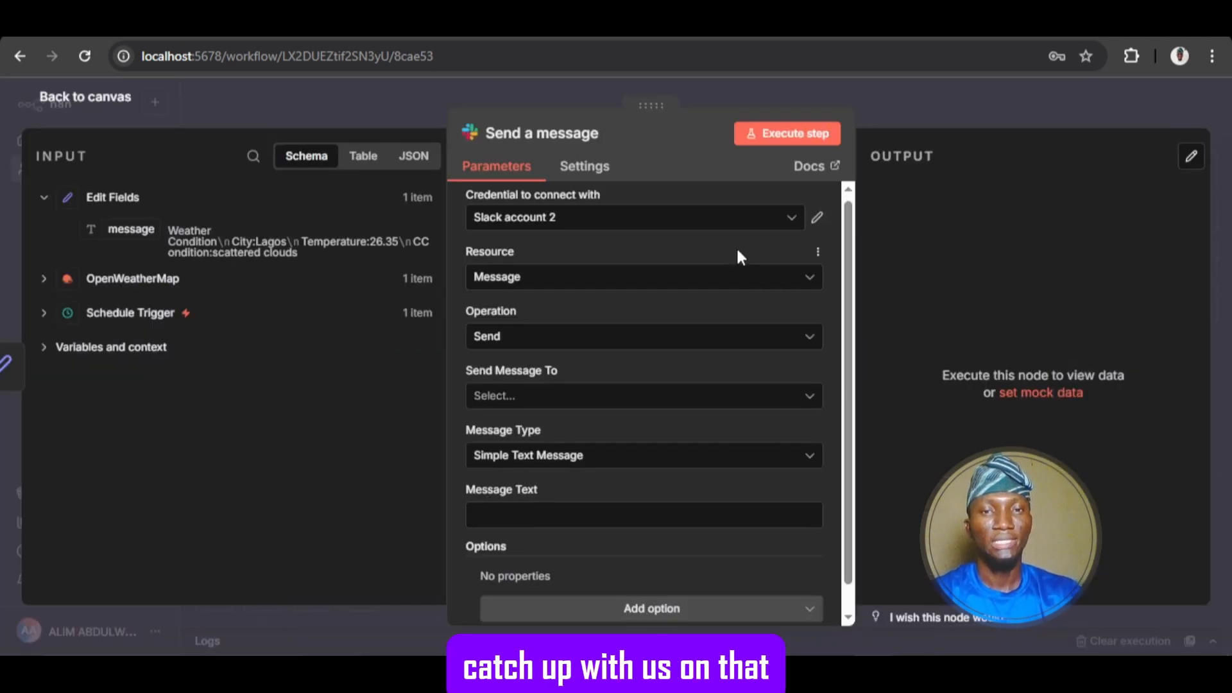
{"action": "left_click", "coordinate": [606, 403]}
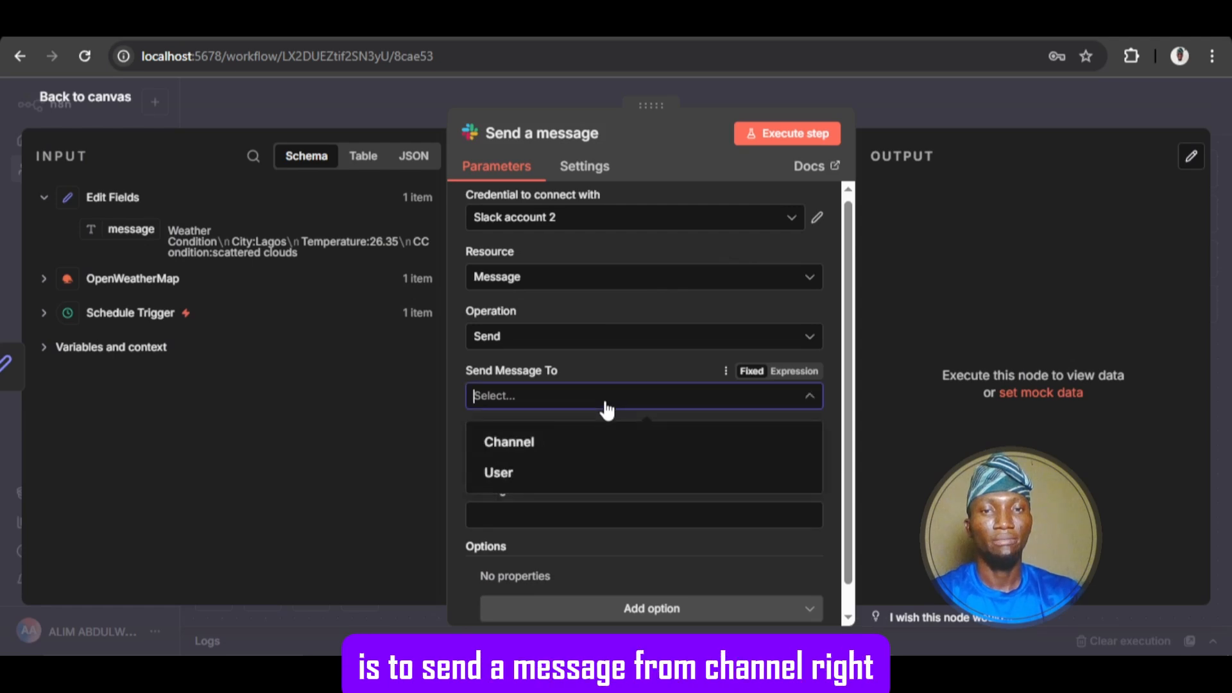
{"action": "left_click", "coordinate": [550, 453]}
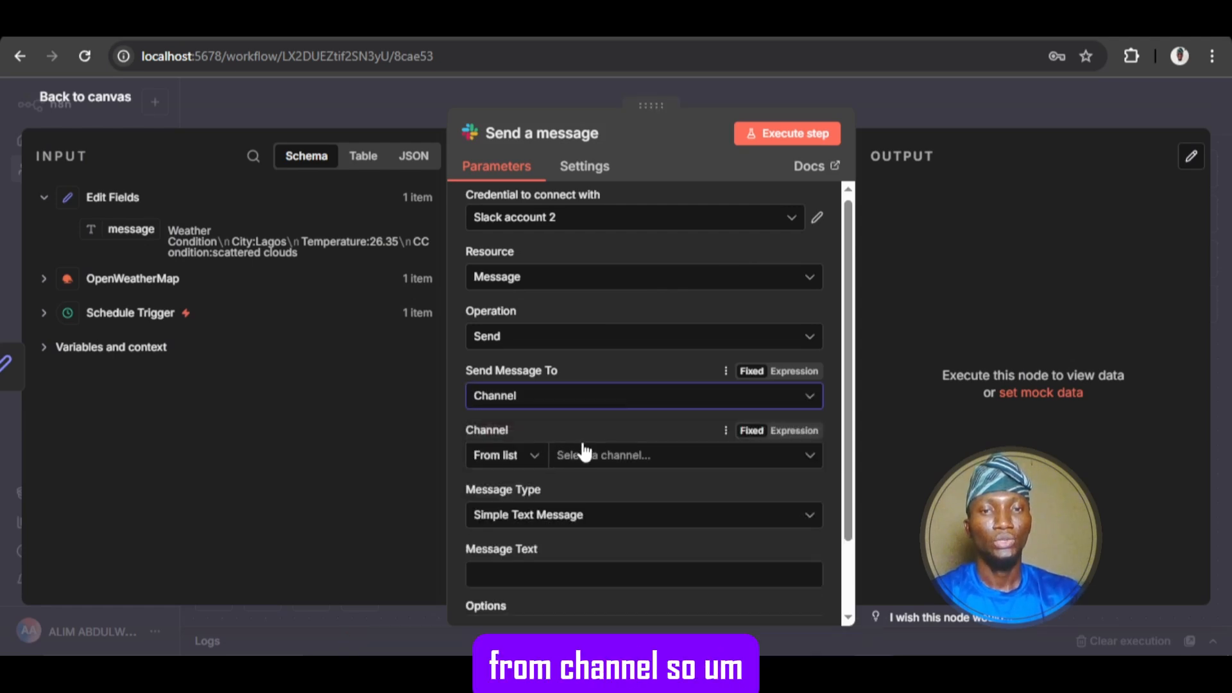
{"action": "left_click", "coordinate": [587, 455]}
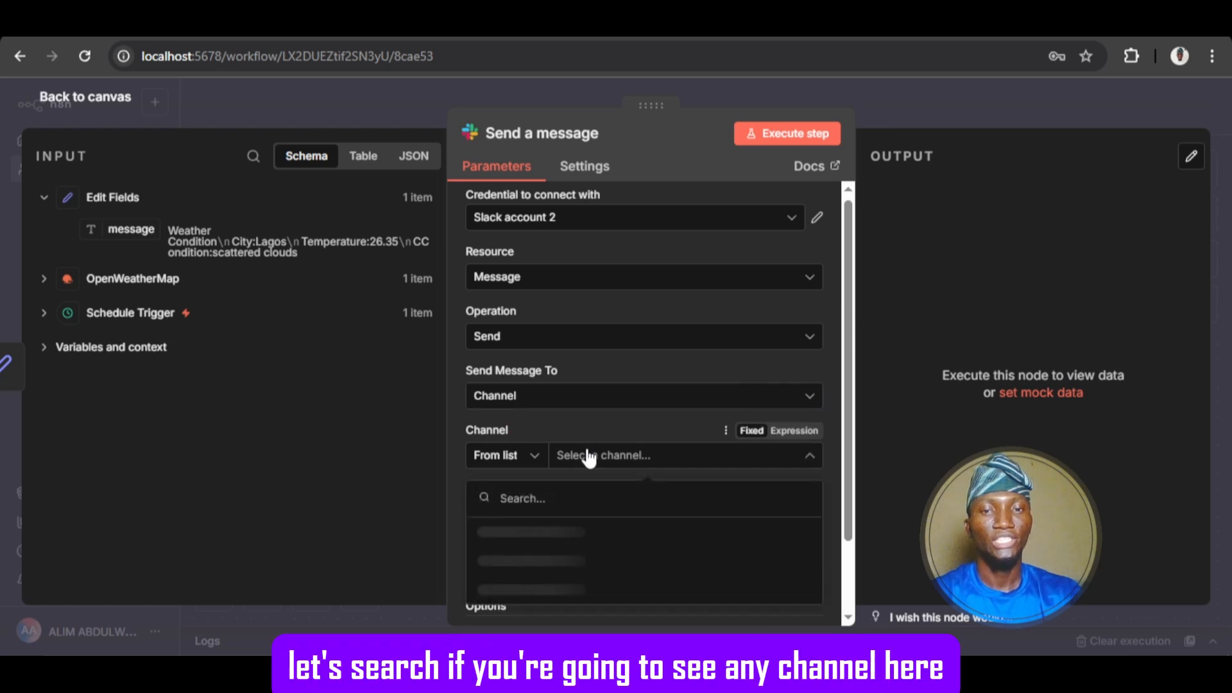
{"action": "left_click", "coordinate": [527, 457]}
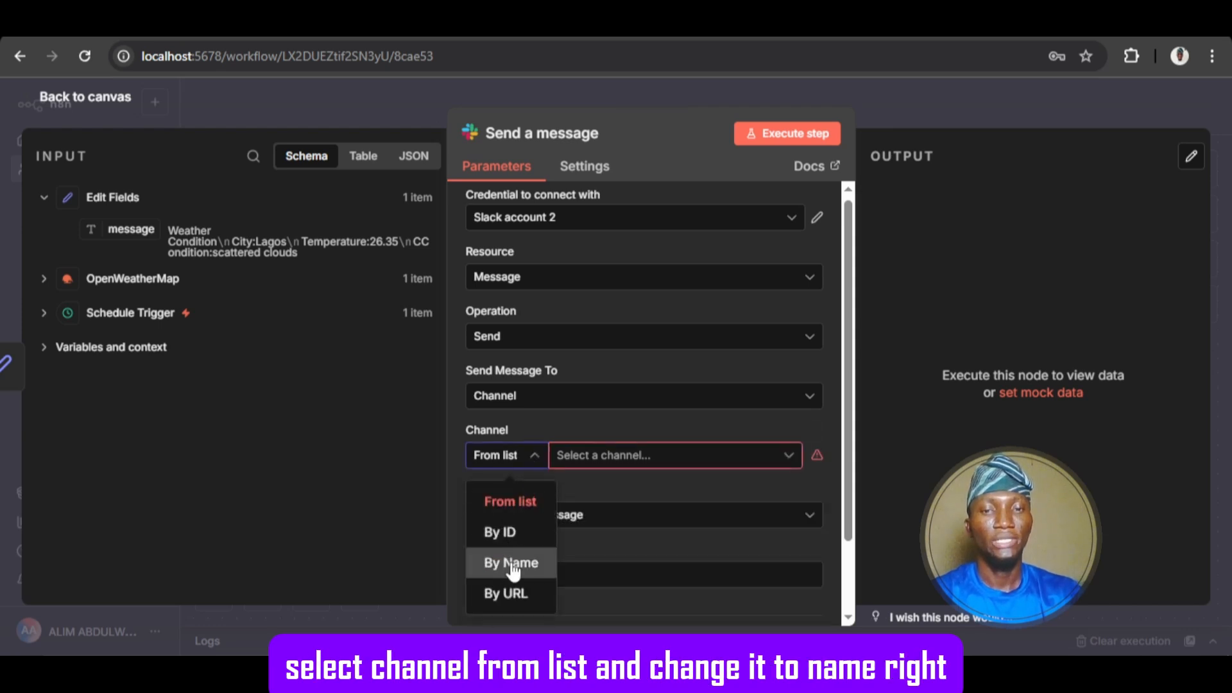
{"action": "left_click", "coordinate": [511, 564]}
{"action": "left_click", "coordinate": [622, 455]}
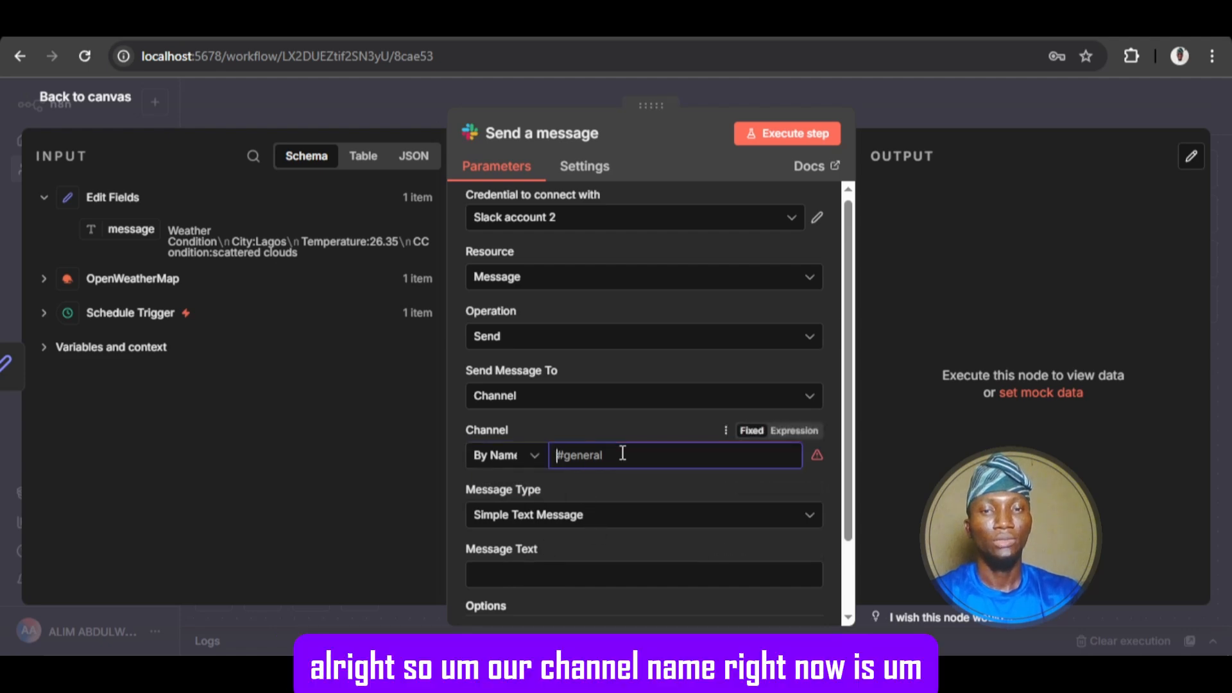
{"action": "type", "text": "all-tech-trainer"}
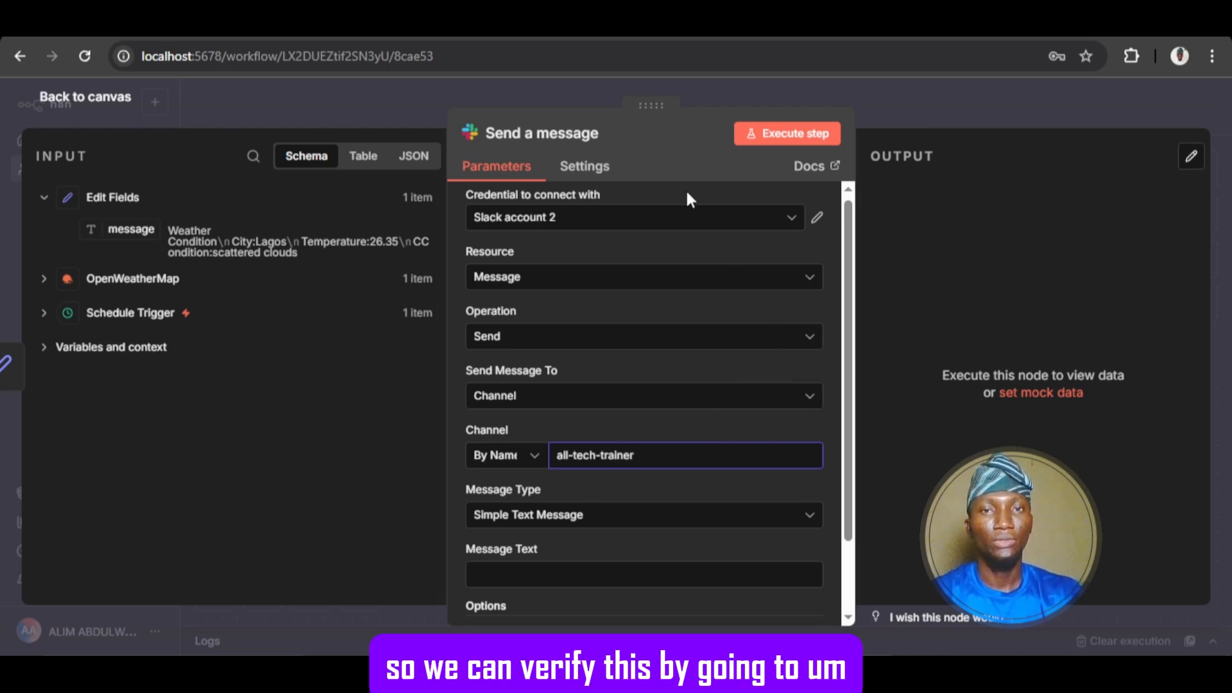
Step: Switch to Slack to verify the all-tech-trainer channel name, and return to the n8n workflow
{"action": "left_click", "coordinate": [616, 22]}
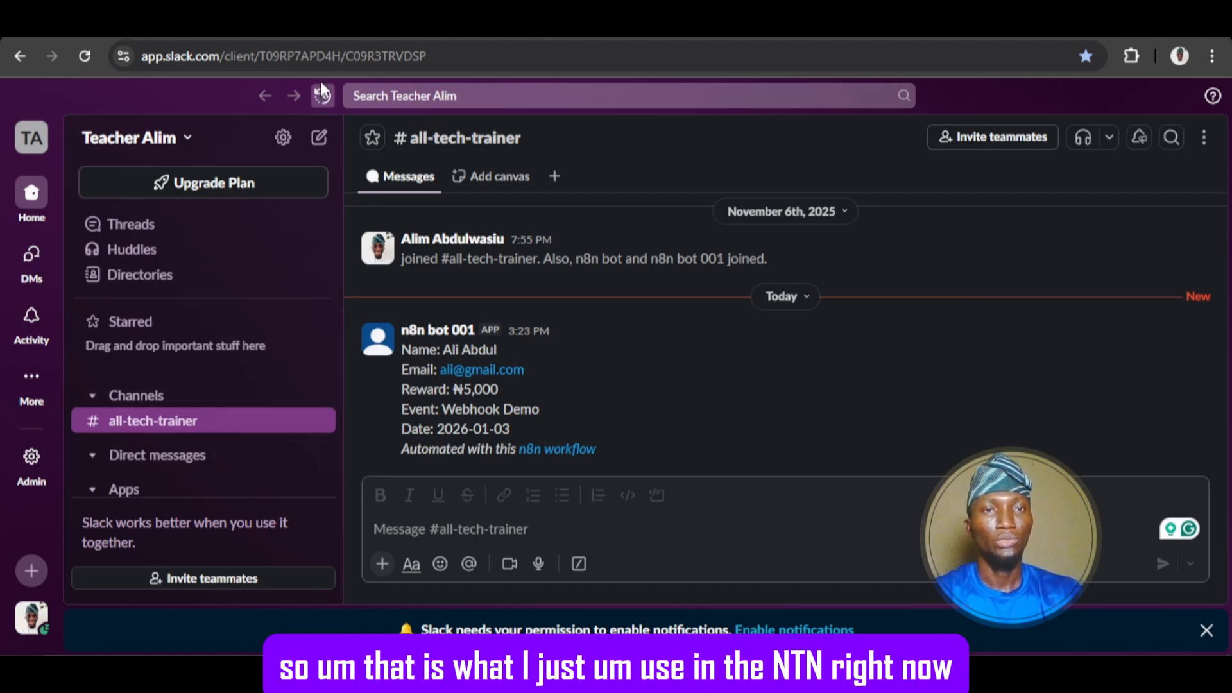
{"action": "left_click", "coordinate": [331, 21]}
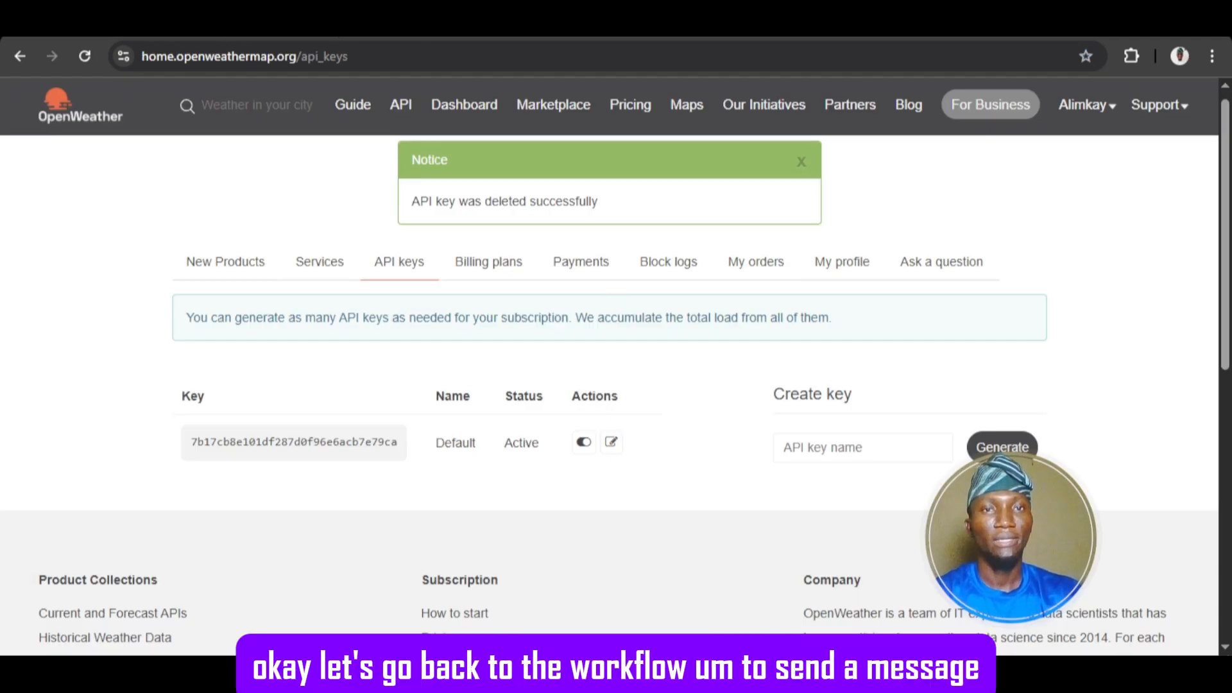
{"action": "left_click", "coordinate": [526, 21]}
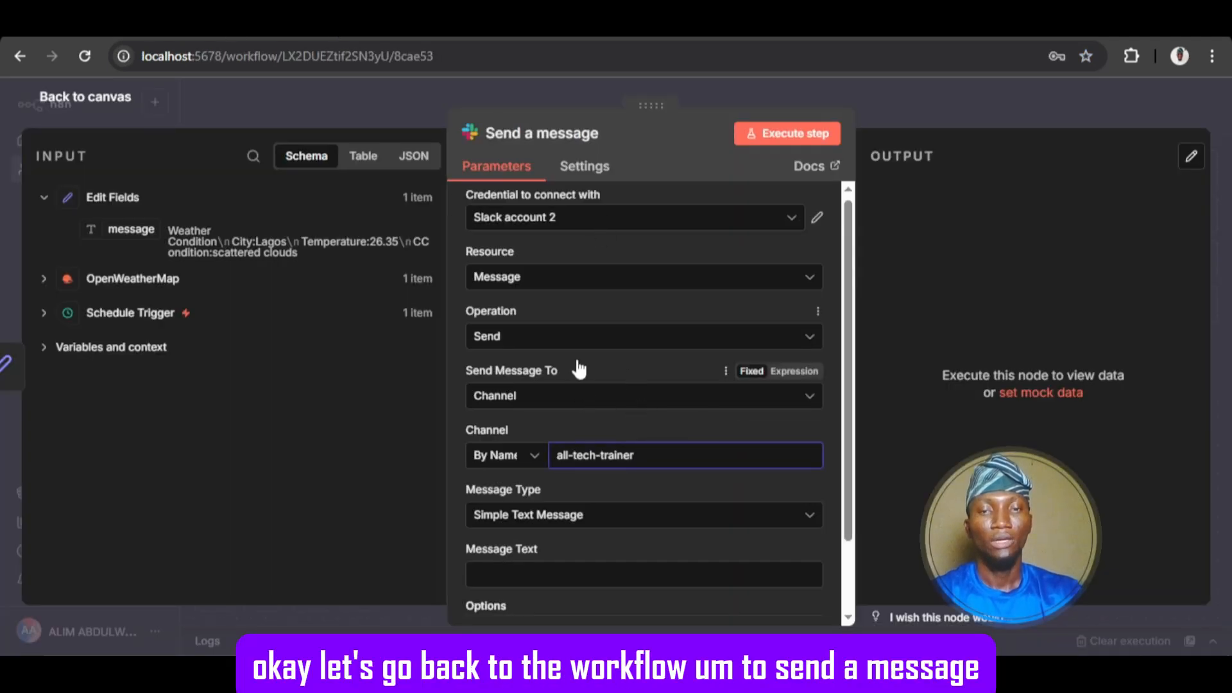
Step: Map the message field from Edit Fields into the Slack node's message text as {{ $json.message }}
{"action": "scroll", "coordinate": [578, 443], "scroll_direction": "down", "scroll_amount": 1}
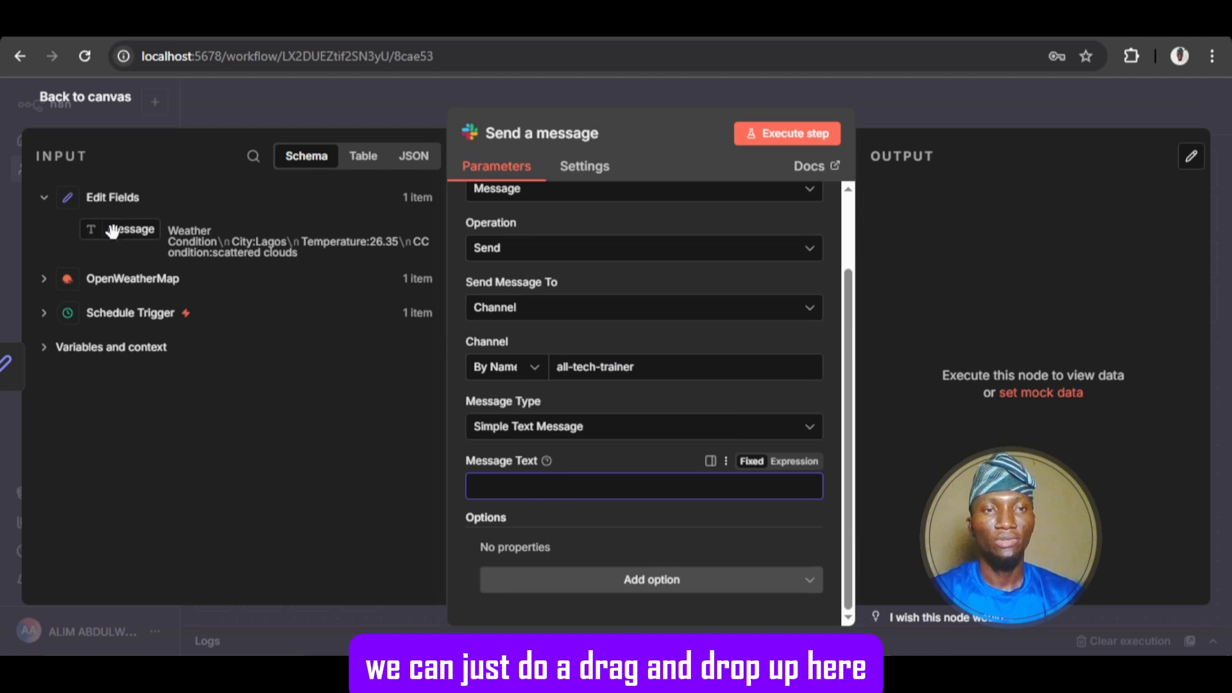
{"action": "left_click_drag", "start_coordinate": [116, 232], "coordinate": [510, 494]}
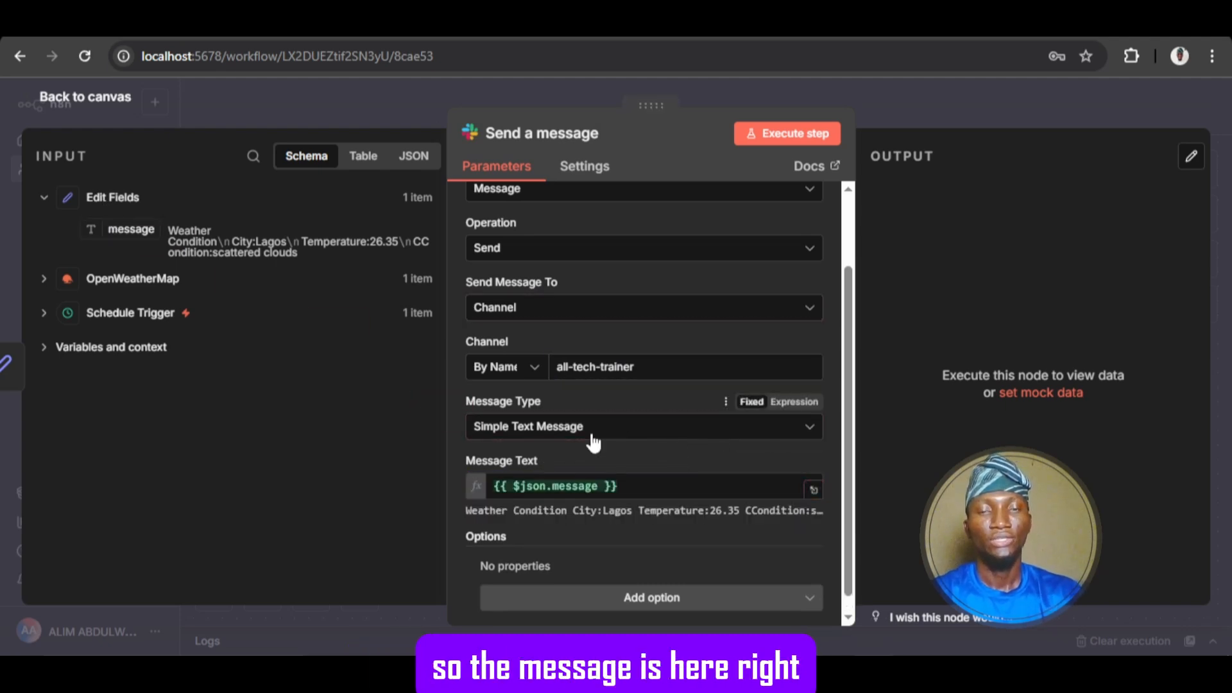
{"action": "scroll", "coordinate": [594, 357], "scroll_direction": "up", "scroll_amount": 2}
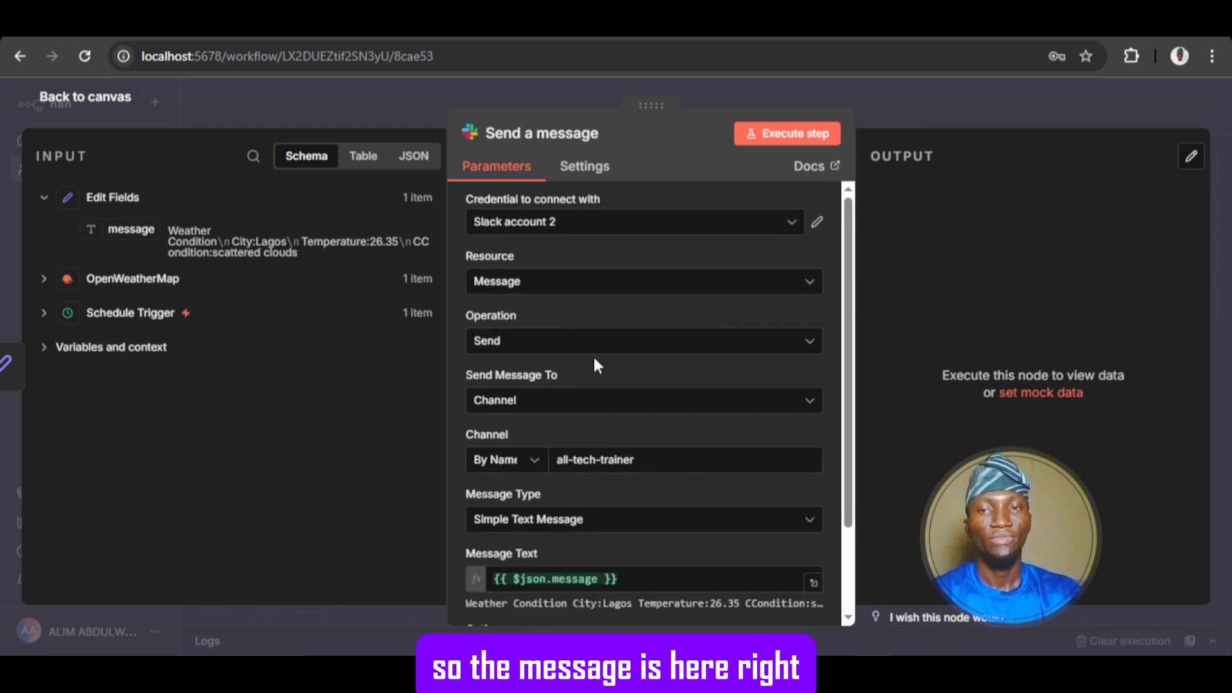
{"action": "scroll", "coordinate": [650, 320], "scroll_direction": "down", "scroll_amount": 1}
{"action": "scroll", "coordinate": [650, 321], "scroll_direction": "up", "scroll_amount": 1}
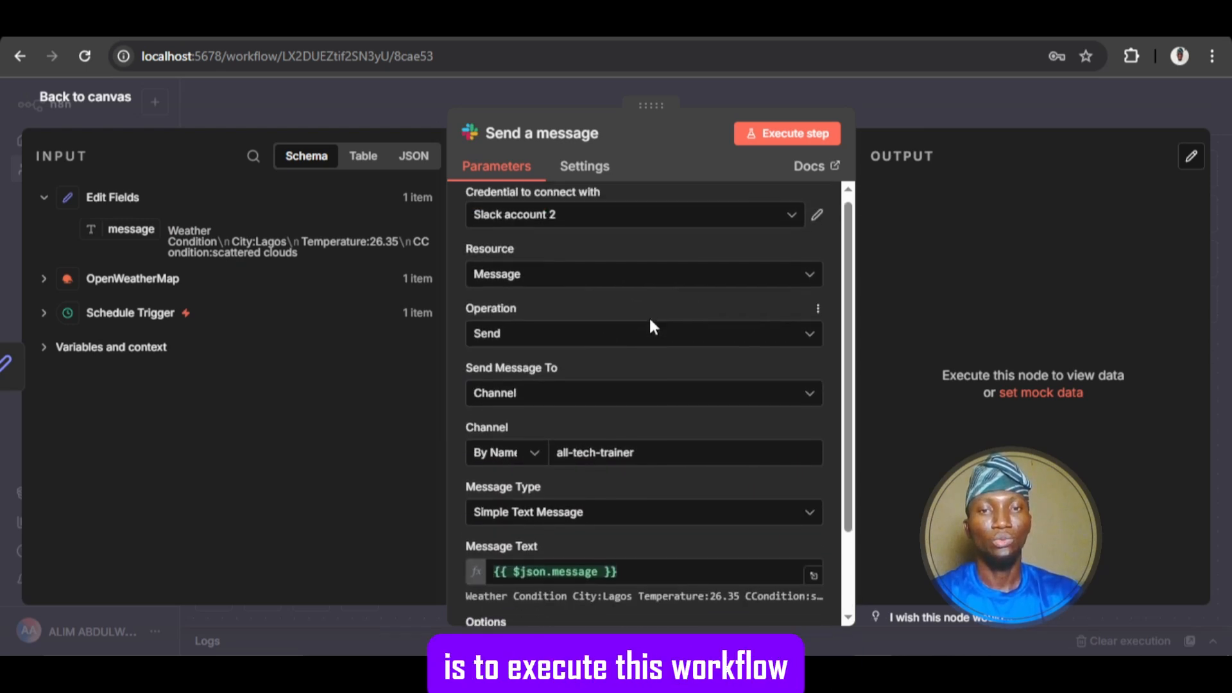
{"action": "scroll", "coordinate": [651, 324], "scroll_direction": "down", "scroll_amount": 1}
{"action": "scroll", "coordinate": [653, 308], "scroll_direction": "up", "scroll_amount": 1}
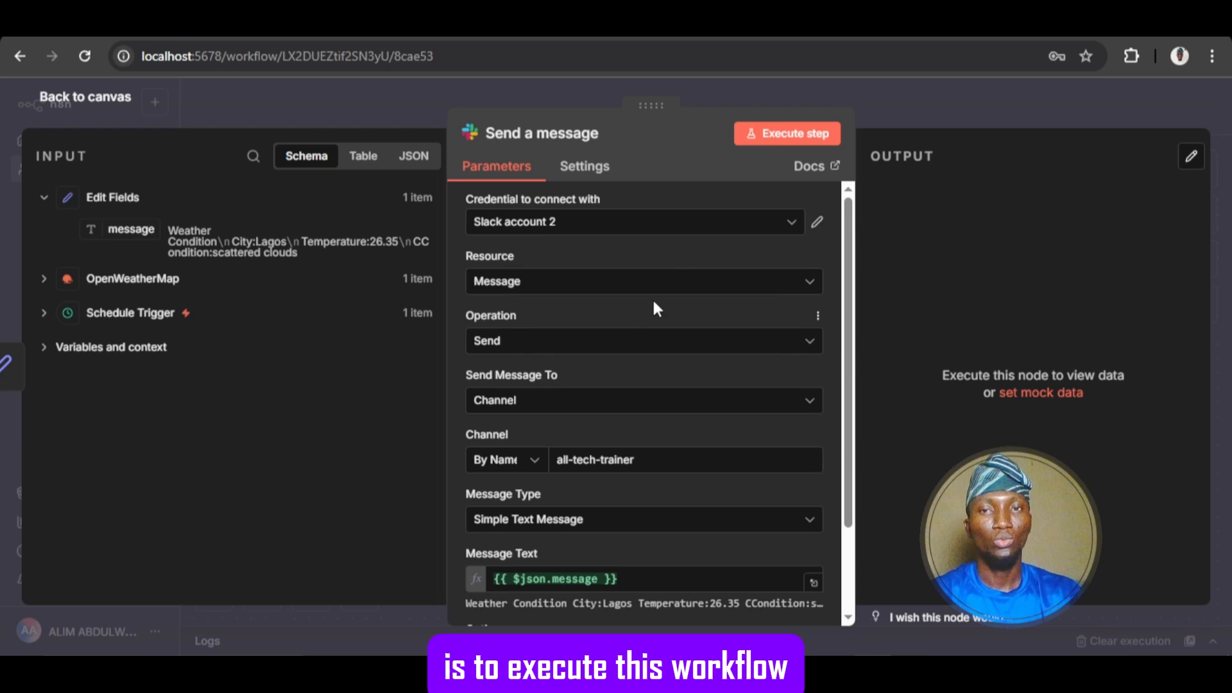
Step: Execute the Send a message step, review its output, and return to the canvas with the whole workflow fitted in view
{"action": "left_click", "coordinate": [813, 133]}
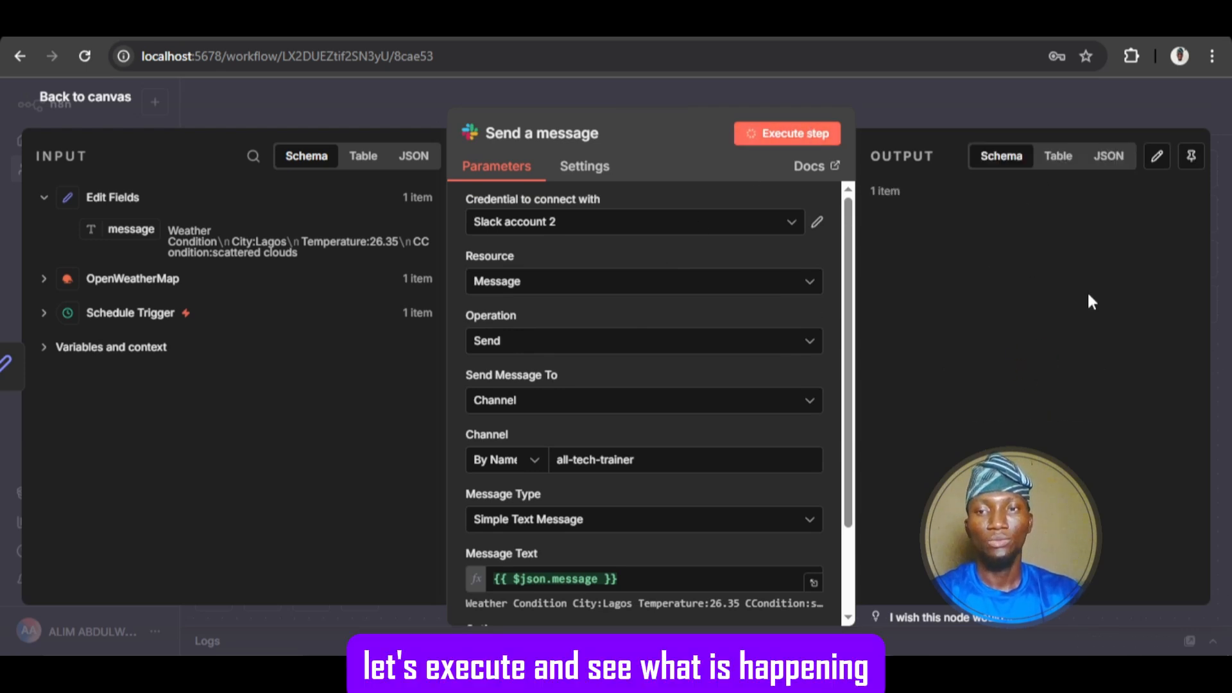
{"action": "scroll", "coordinate": [1064, 316], "scroll_direction": "down", "scroll_amount": 3}
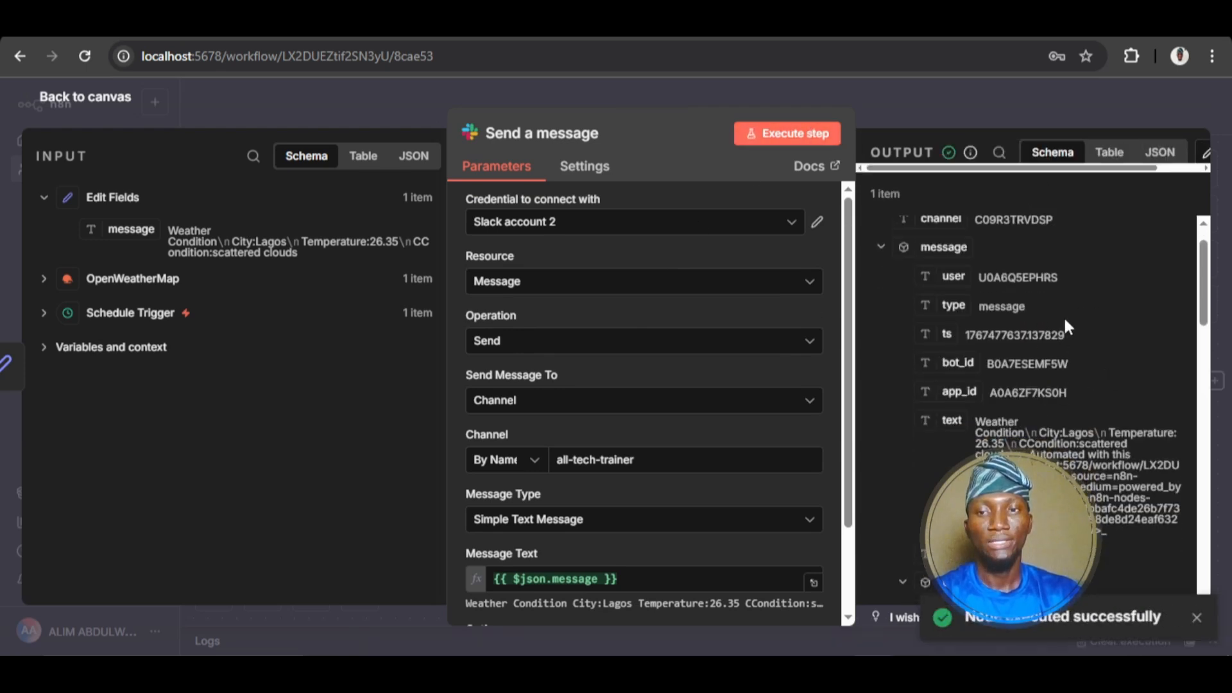
{"action": "scroll", "coordinate": [1065, 317], "scroll_direction": "up", "scroll_amount": 3}
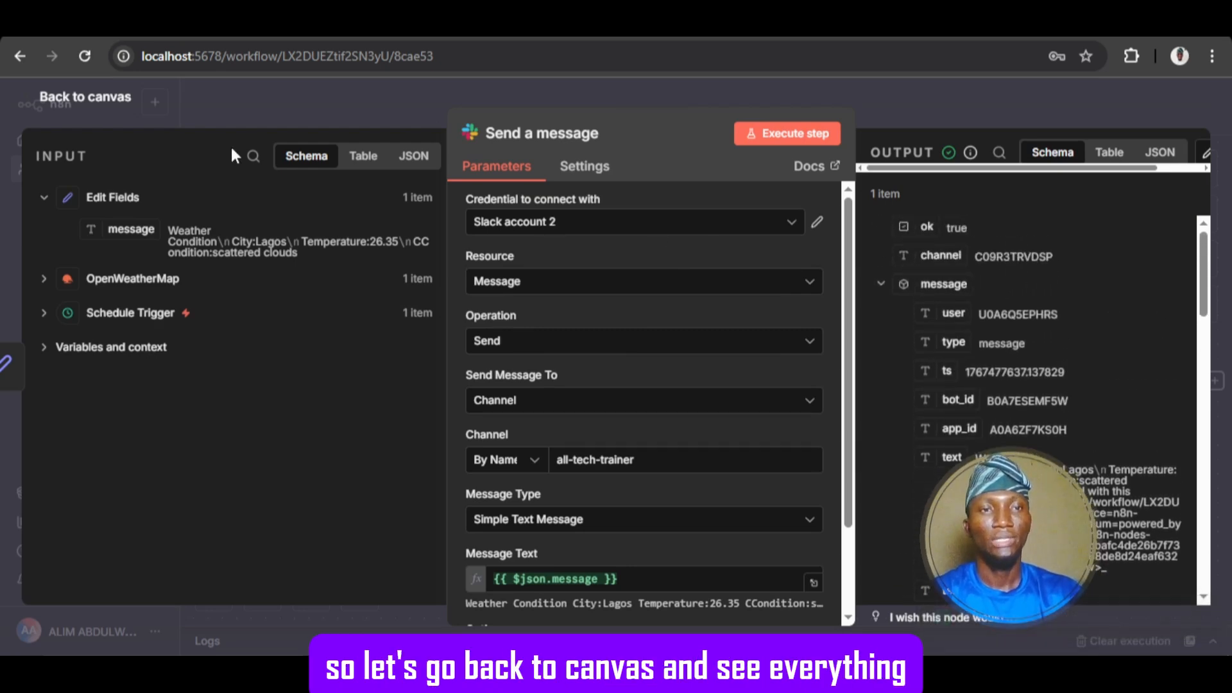
{"action": "left_click", "coordinate": [103, 98]}
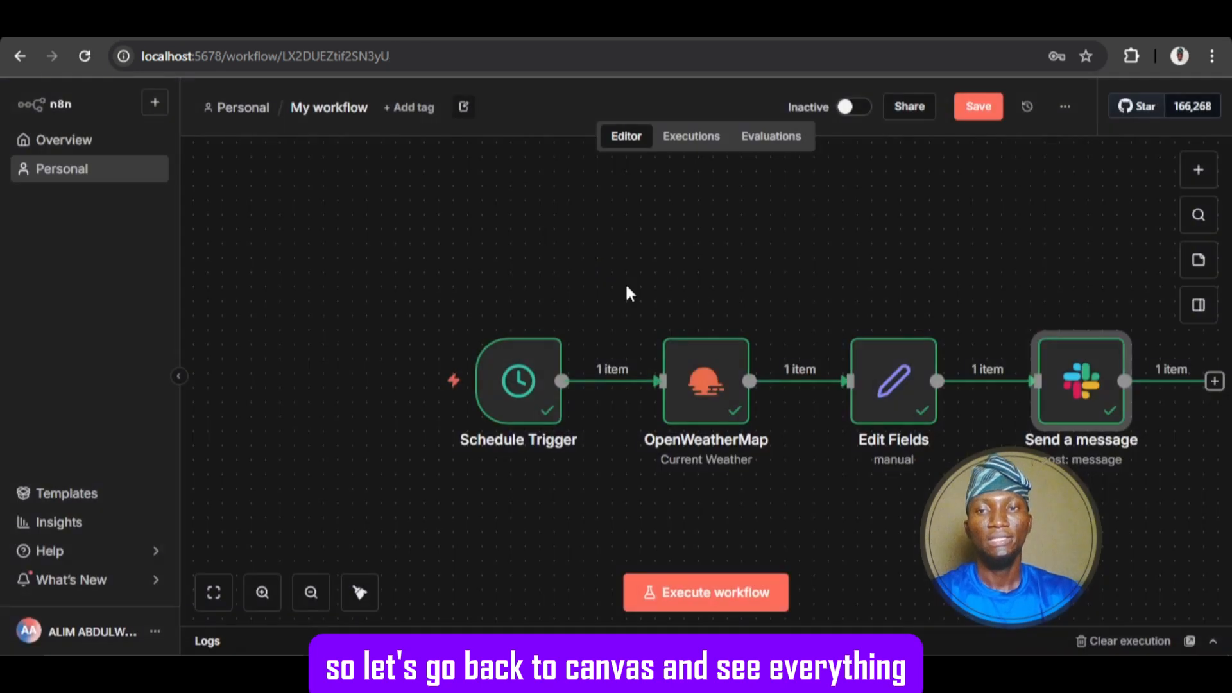
{"action": "left_click", "coordinate": [213, 597]}
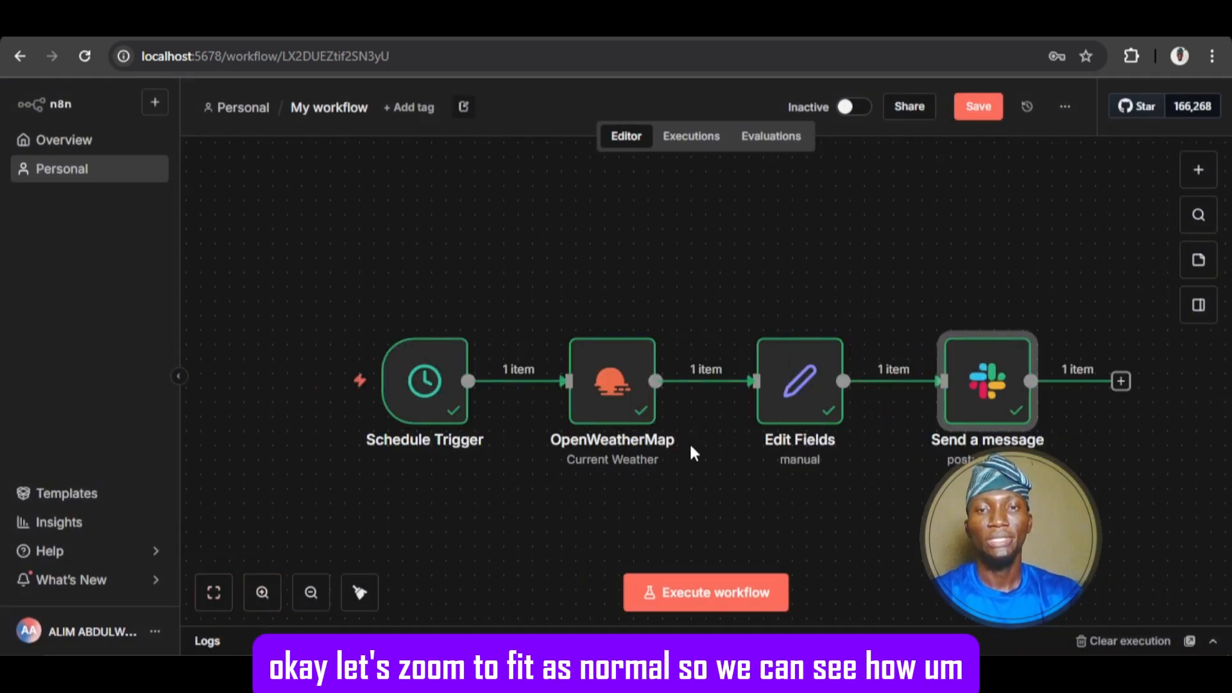
Step: Check the all-tech-trainer channel in Slack for the posted weather message, and return to the n8n workflow
{"action": "mouse_move", "coordinate": [500, 439]}
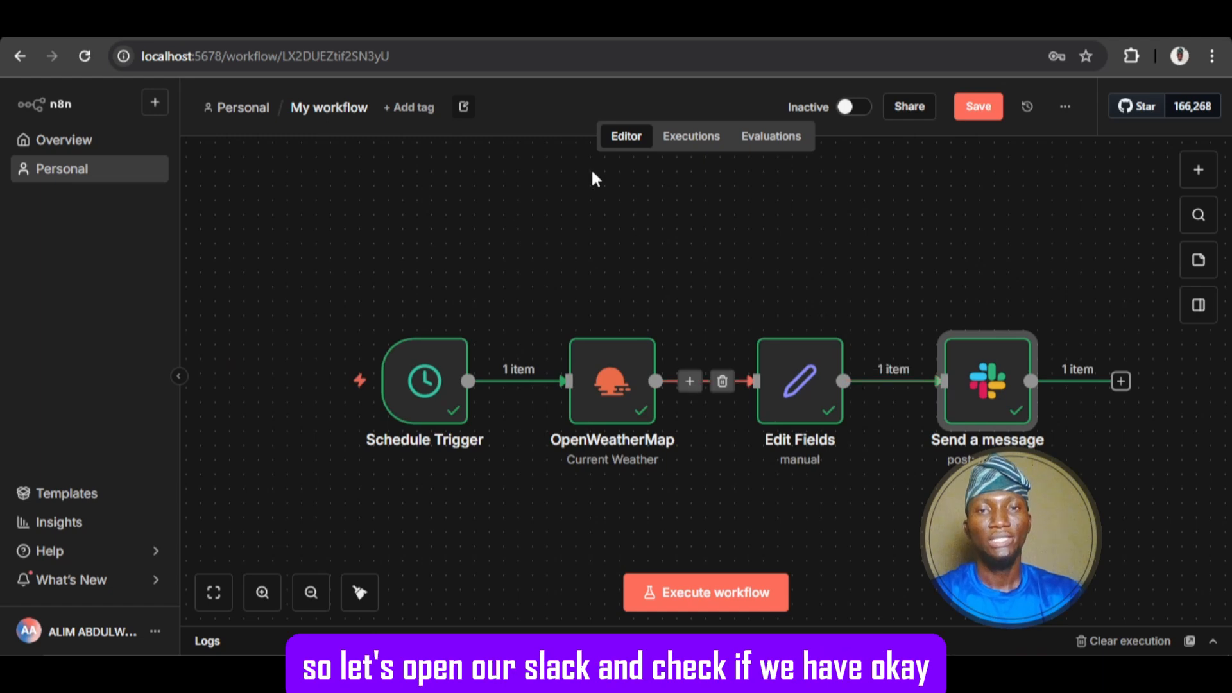
{"action": "left_click", "coordinate": [573, 37]}
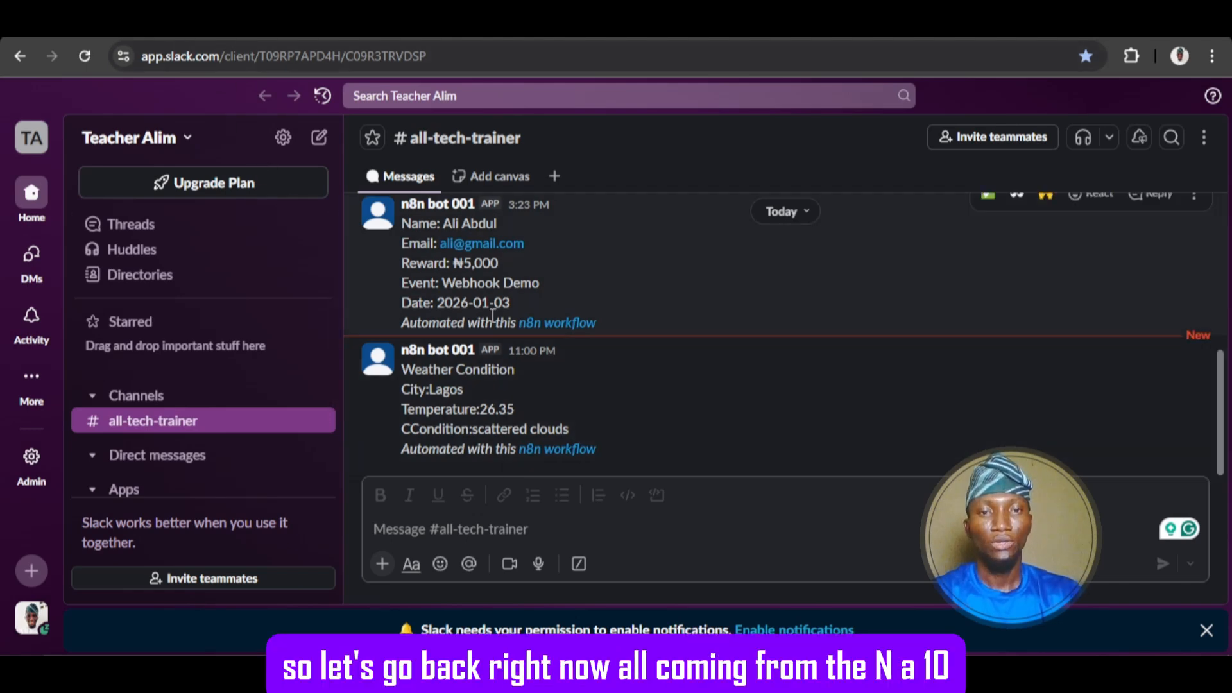
{"action": "left_click", "coordinate": [179, 30]}
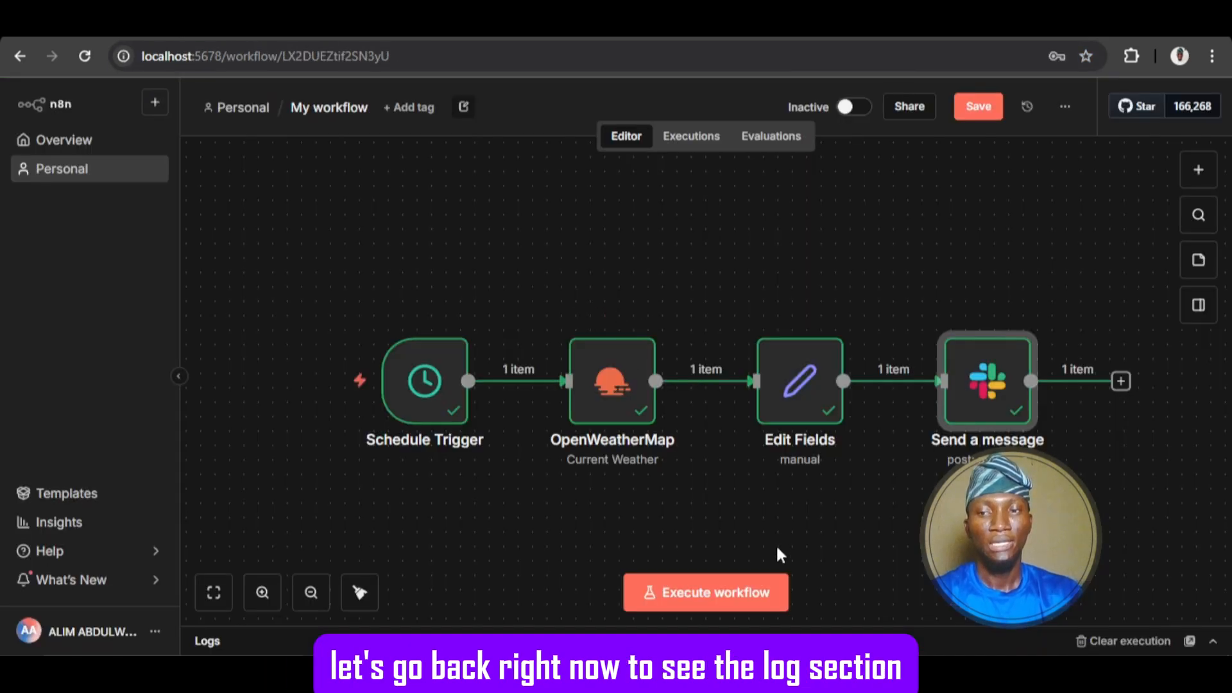
Step: Open the execution logs and examine the output columns of the Schedule Trigger entry
{"action": "left_click", "coordinate": [1213, 642]}
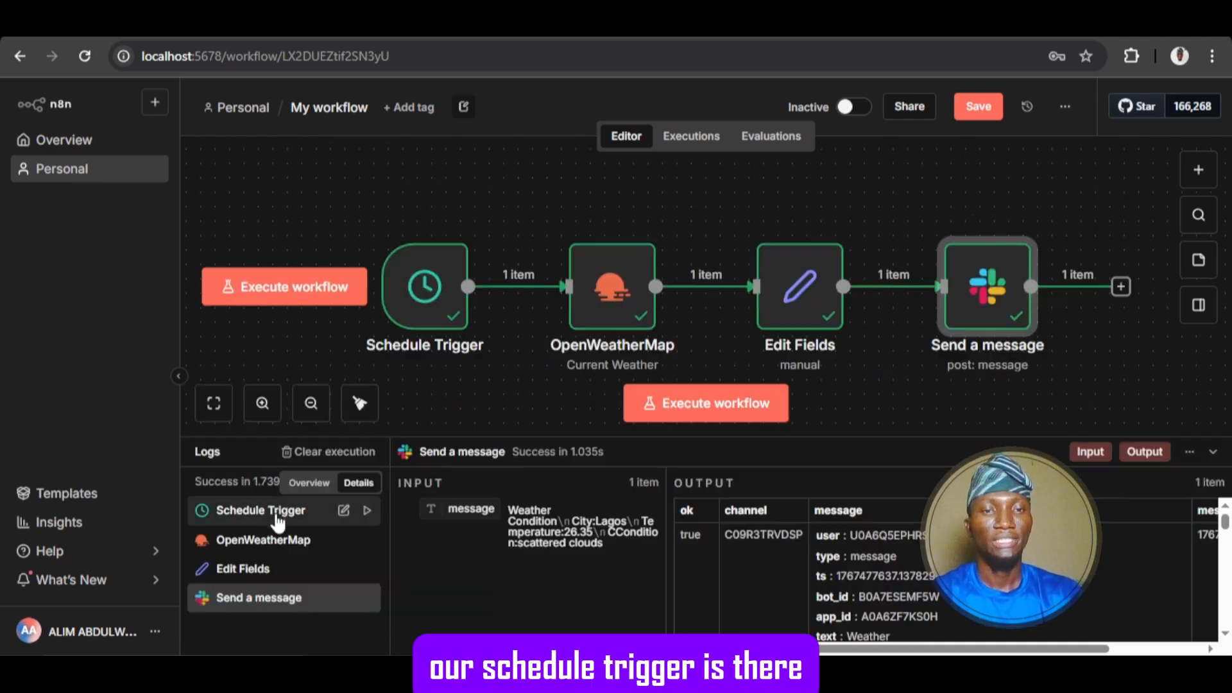
{"action": "left_click", "coordinate": [314, 510]}
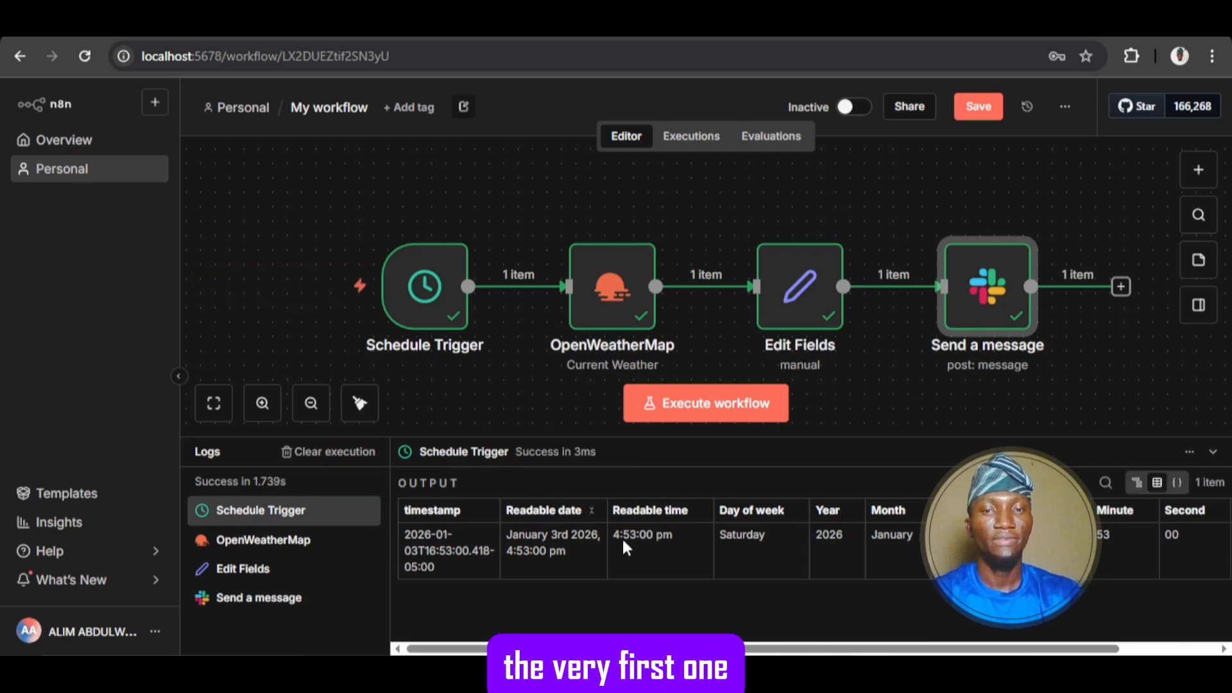
{"action": "scroll", "coordinate": [679, 516], "scroll_direction": "right", "scroll_amount": 2}
{"action": "scroll", "coordinate": [679, 516], "scroll_direction": "left", "scroll_amount": 2}
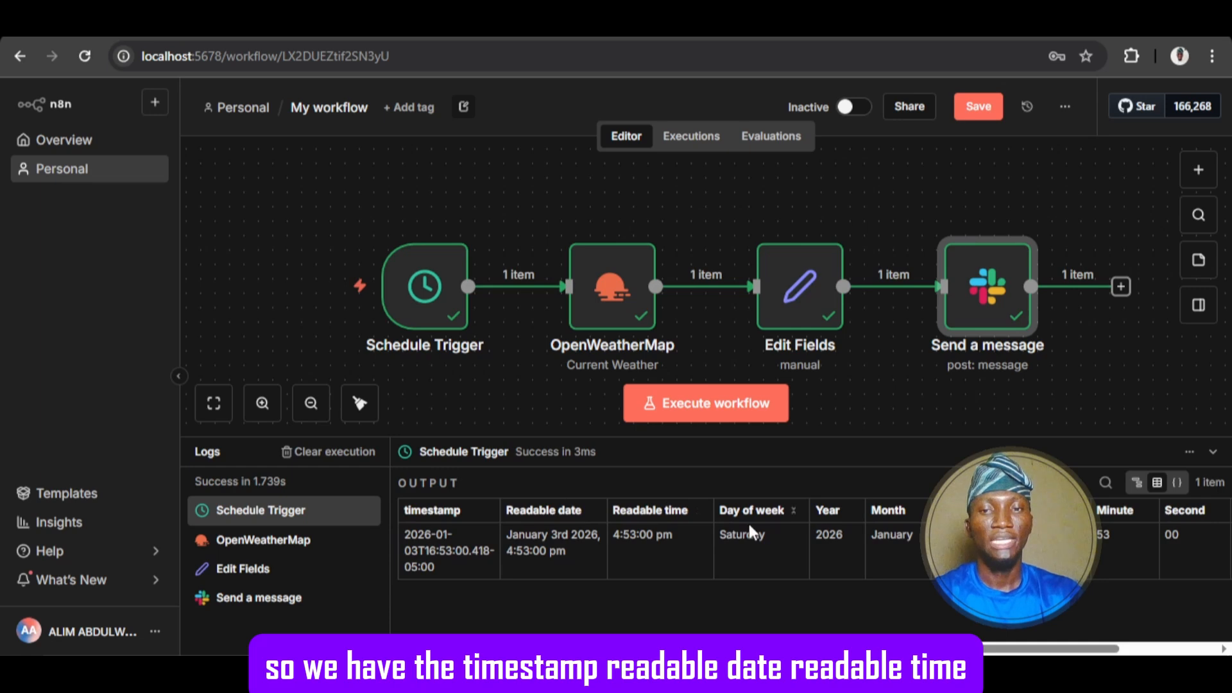
{"action": "scroll", "coordinate": [749, 525], "scroll_direction": "right", "scroll_amount": 1}
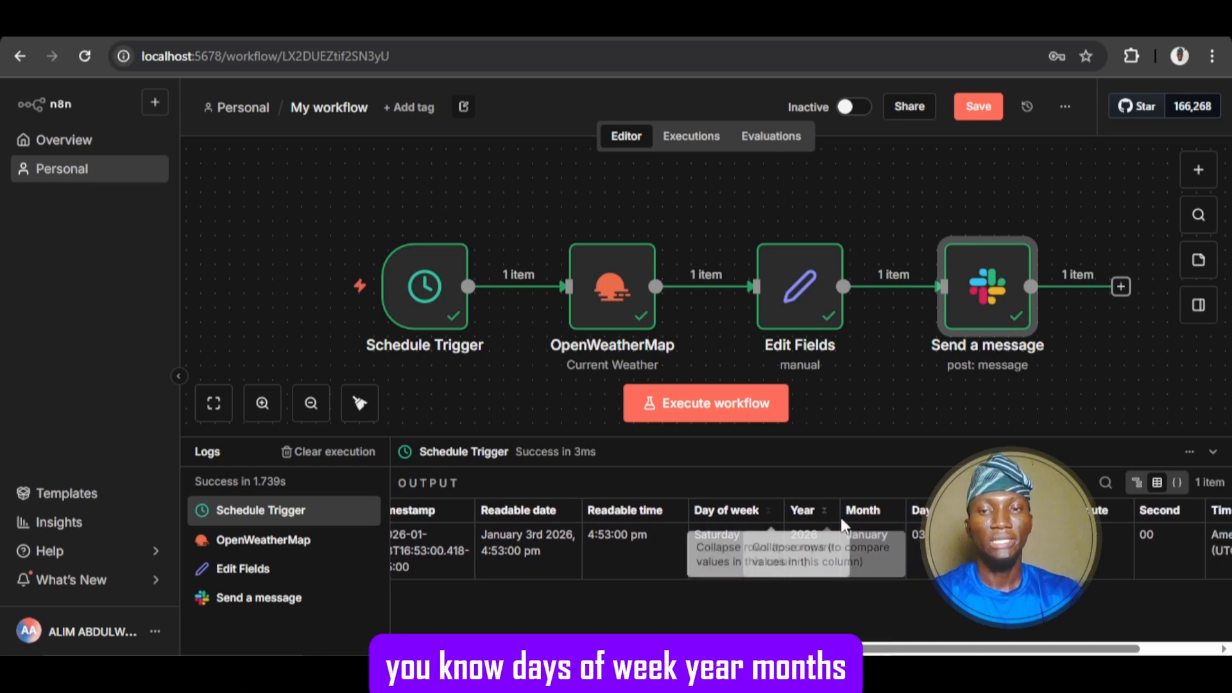
{"action": "scroll", "coordinate": [840, 515], "scroll_direction": "right", "scroll_amount": 3}
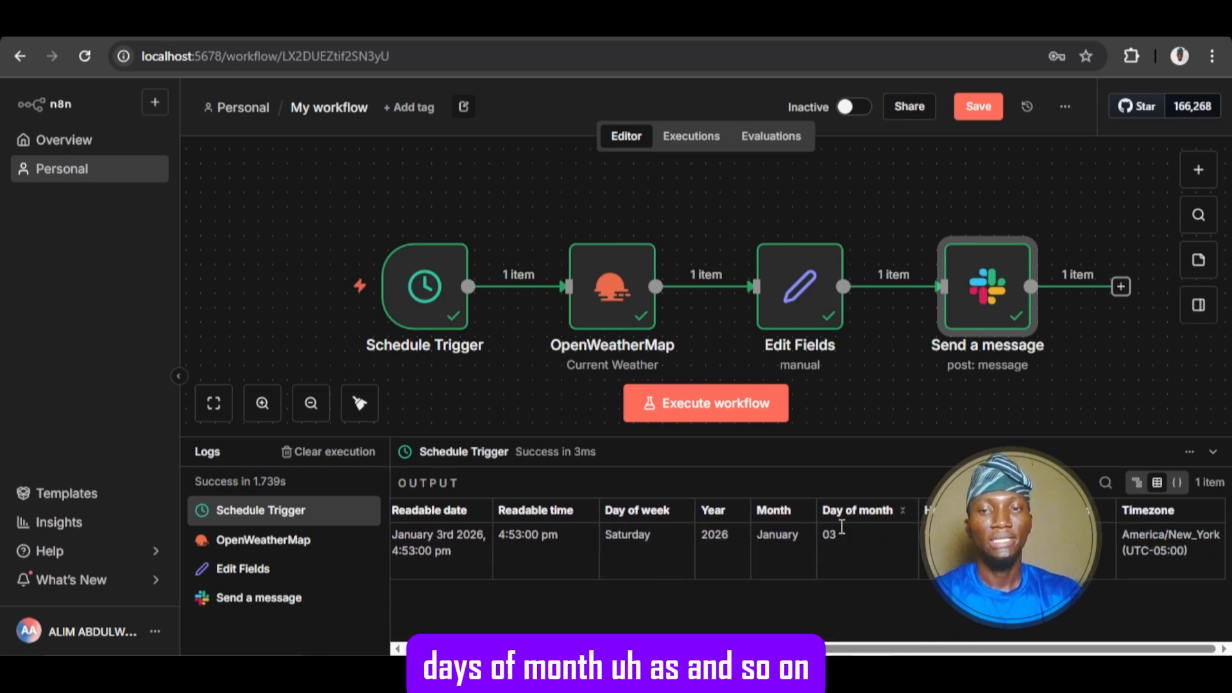
{"action": "scroll", "coordinate": [727, 529], "scroll_direction": "left", "scroll_amount": 3}
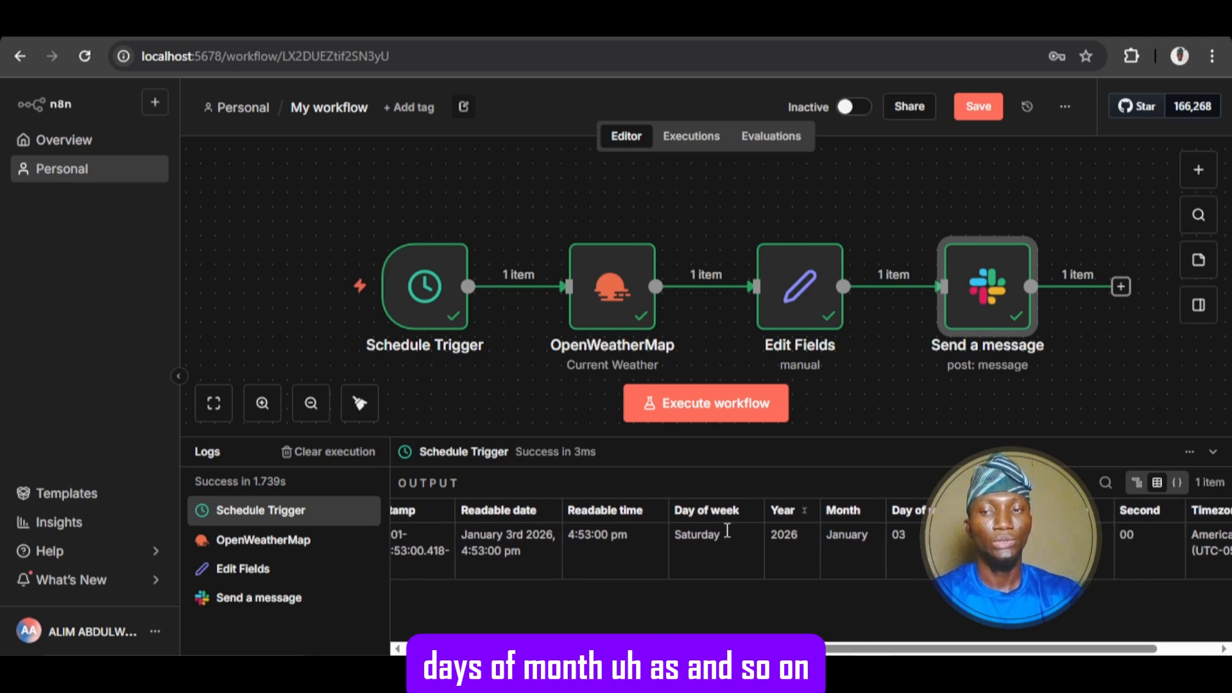
Step: Open the OpenWeatherMap entry in the execution logs and examine the input fields it received from the trigger
{"action": "left_click", "coordinate": [264, 542]}
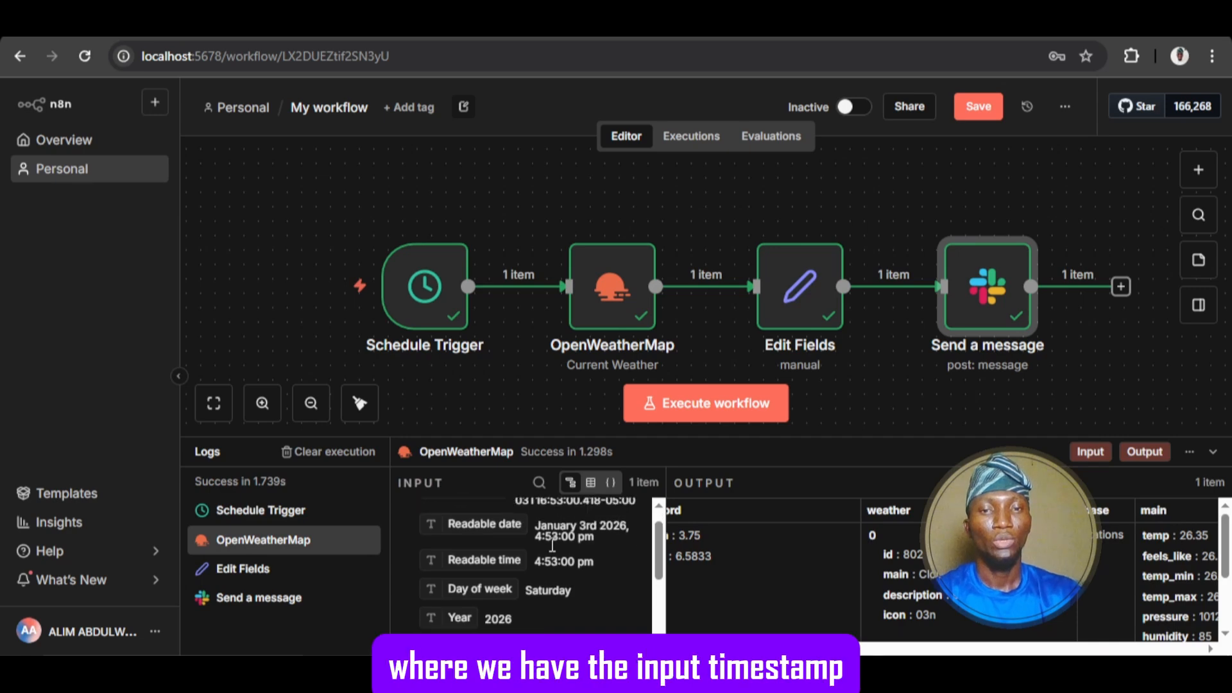
{"action": "scroll", "coordinate": [574, 557], "scroll_direction": "down", "scroll_amount": 5}
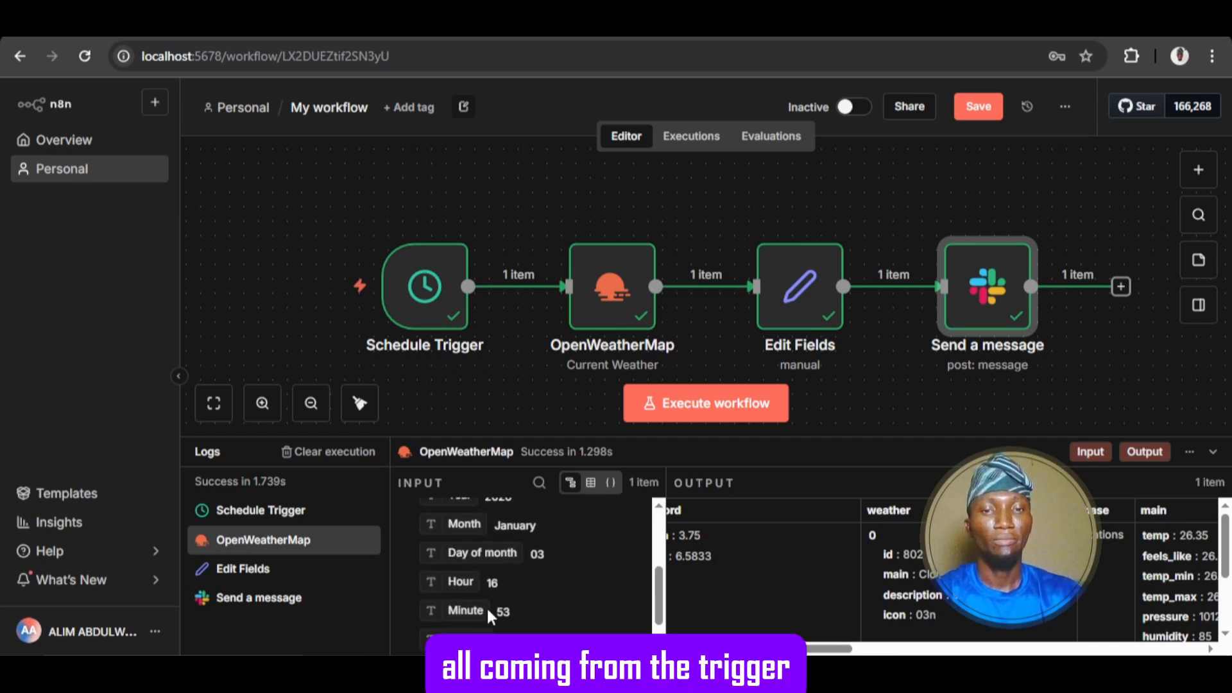
{"action": "scroll", "coordinate": [475, 564], "scroll_direction": "down", "scroll_amount": 1}
{"action": "scroll", "coordinate": [476, 567], "scroll_direction": "up", "scroll_amount": 3}
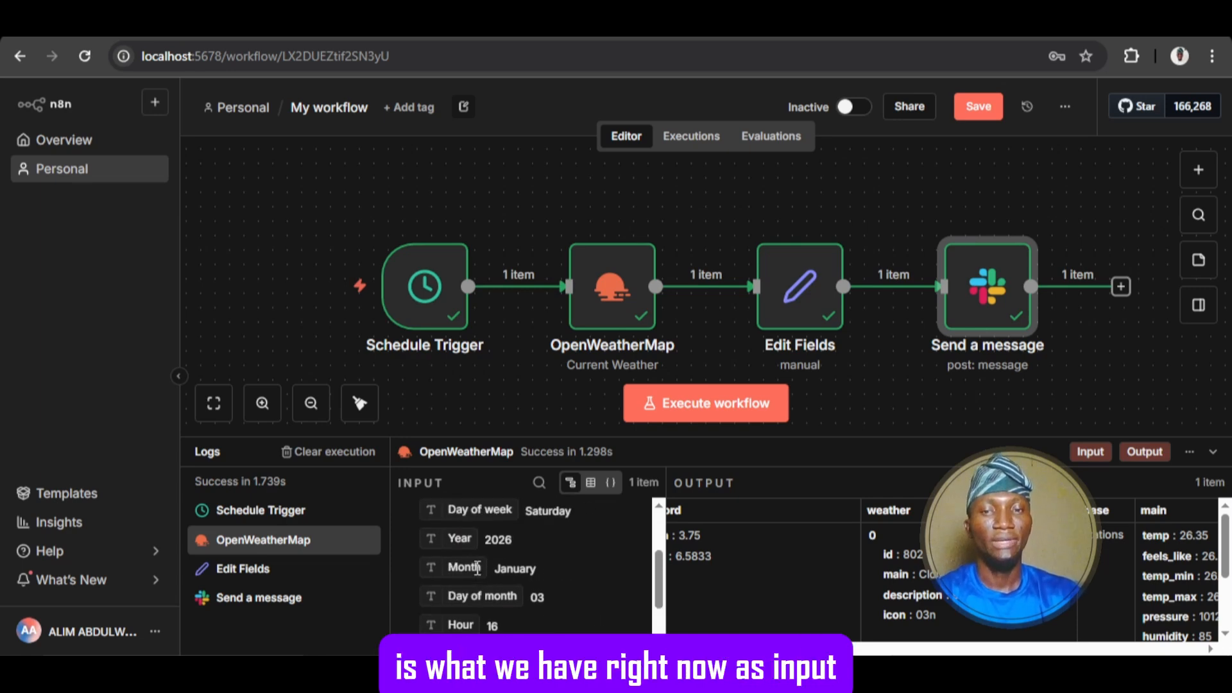
{"action": "scroll", "coordinate": [476, 568], "scroll_direction": "up", "scroll_amount": 1}
{"action": "scroll", "coordinate": [748, 539], "scroll_direction": "left", "scroll_amount": 2}
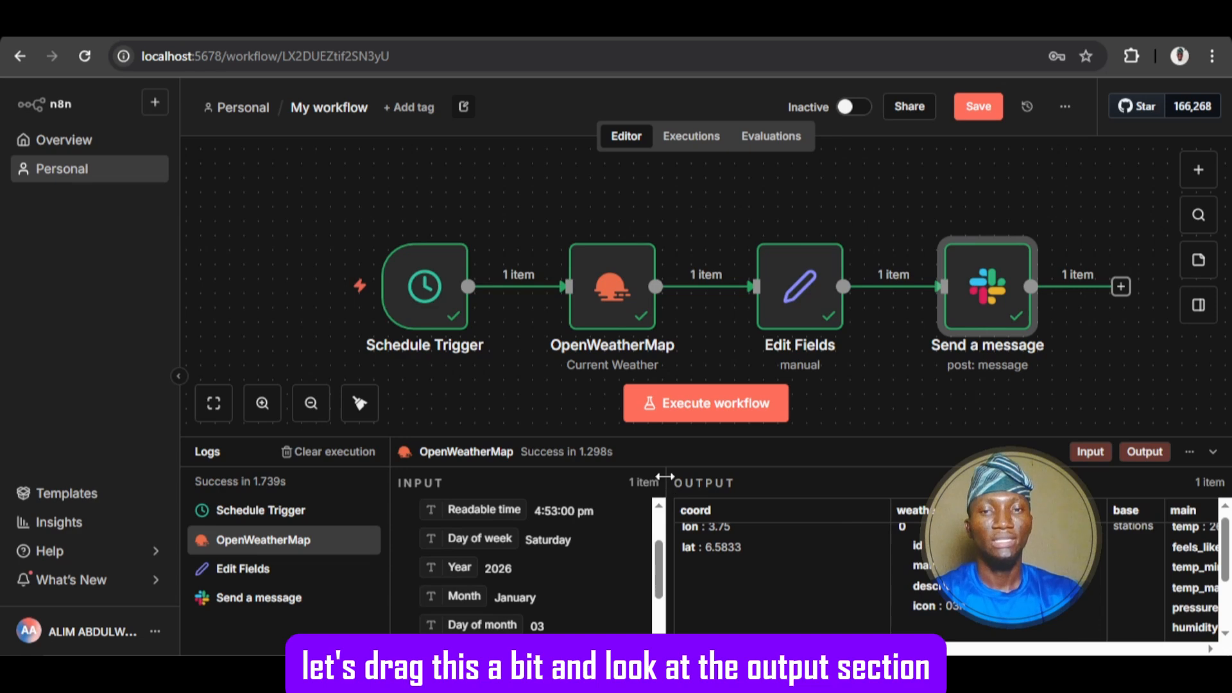
Step: Widen the output side of the OpenWeatherMap log and examine its weather columns from coord through timezone
{"action": "left_click_drag", "start_coordinate": [664, 476], "coordinate": [626, 476]}
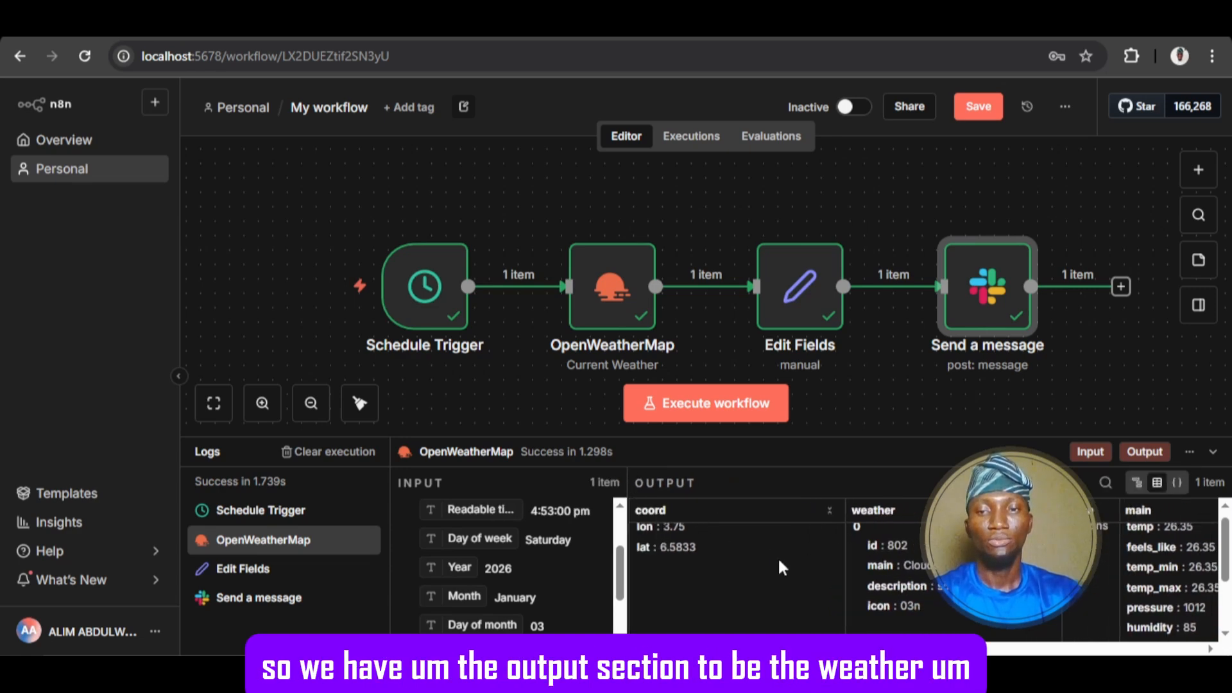
{"action": "scroll", "coordinate": [778, 556], "scroll_direction": "right", "scroll_amount": 5}
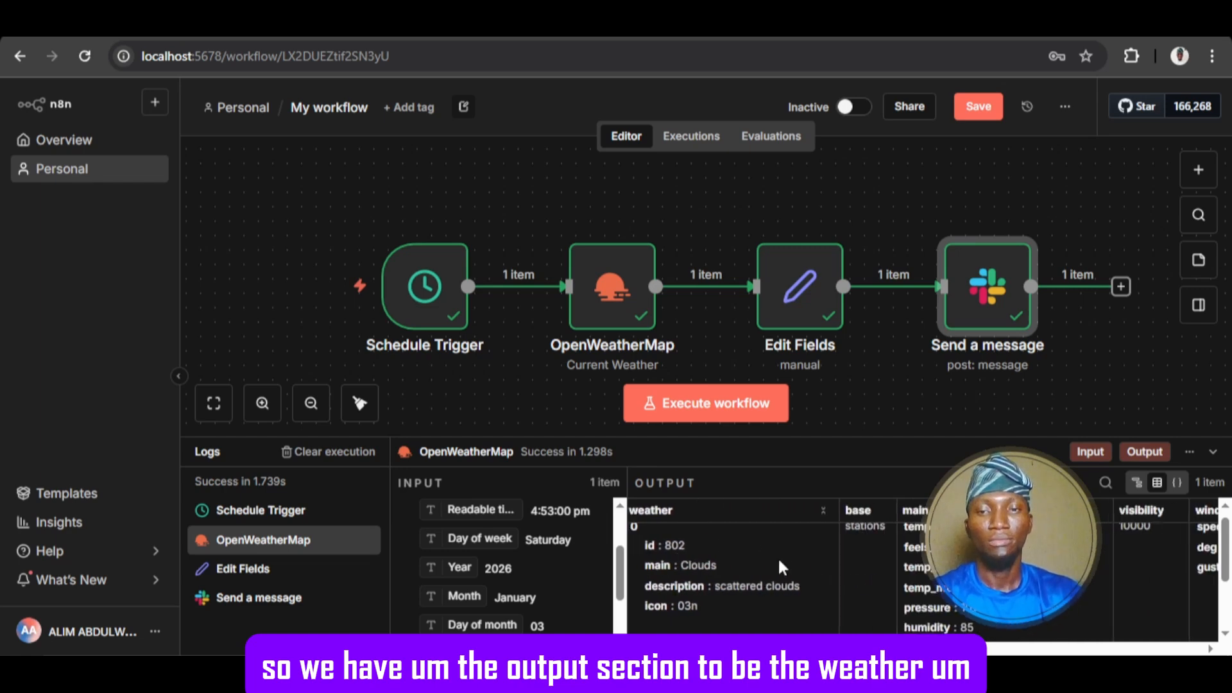
{"action": "scroll", "coordinate": [779, 558], "scroll_direction": "right", "scroll_amount": 5}
{"action": "scroll", "coordinate": [899, 545], "scroll_direction": "right", "scroll_amount": 3}
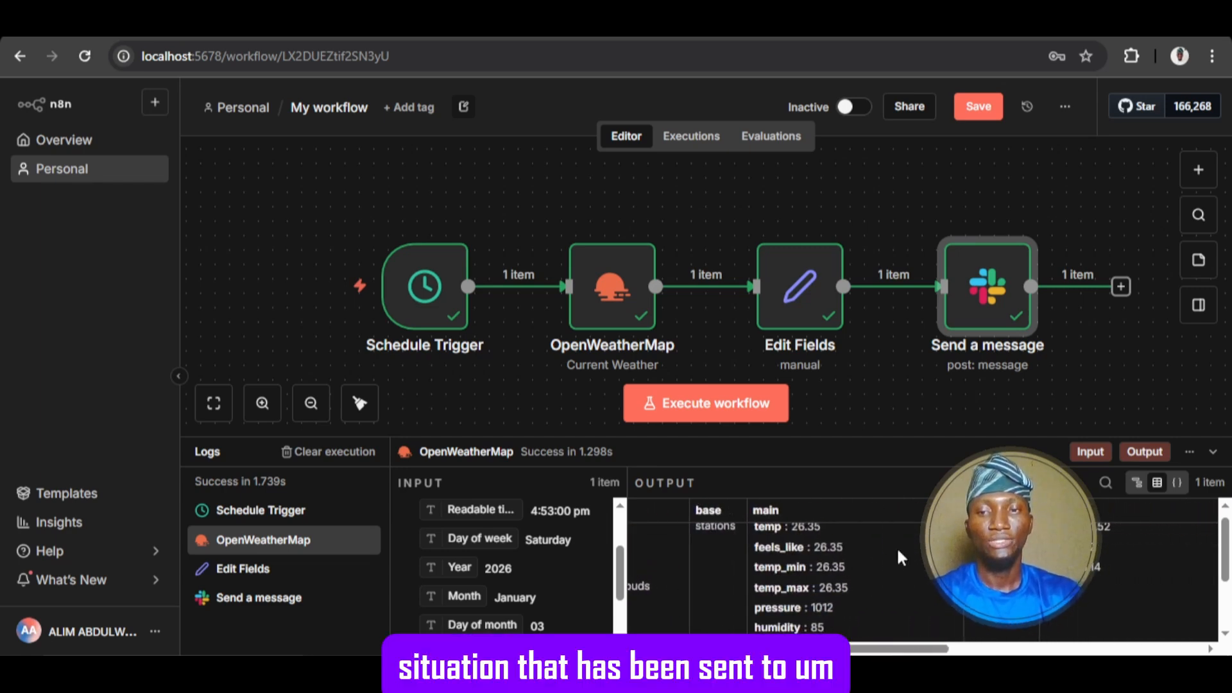
{"action": "scroll", "coordinate": [899, 545], "scroll_direction": "right", "scroll_amount": 4}
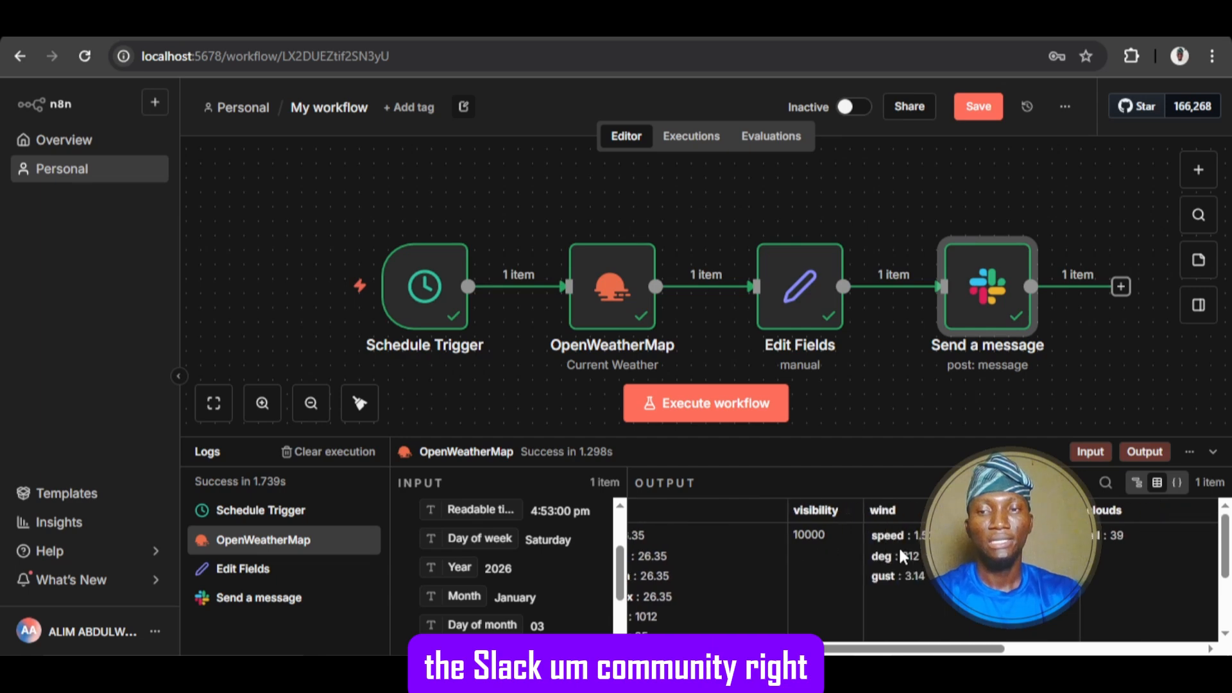
{"action": "scroll", "coordinate": [898, 545], "scroll_direction": "right", "scroll_amount": 5}
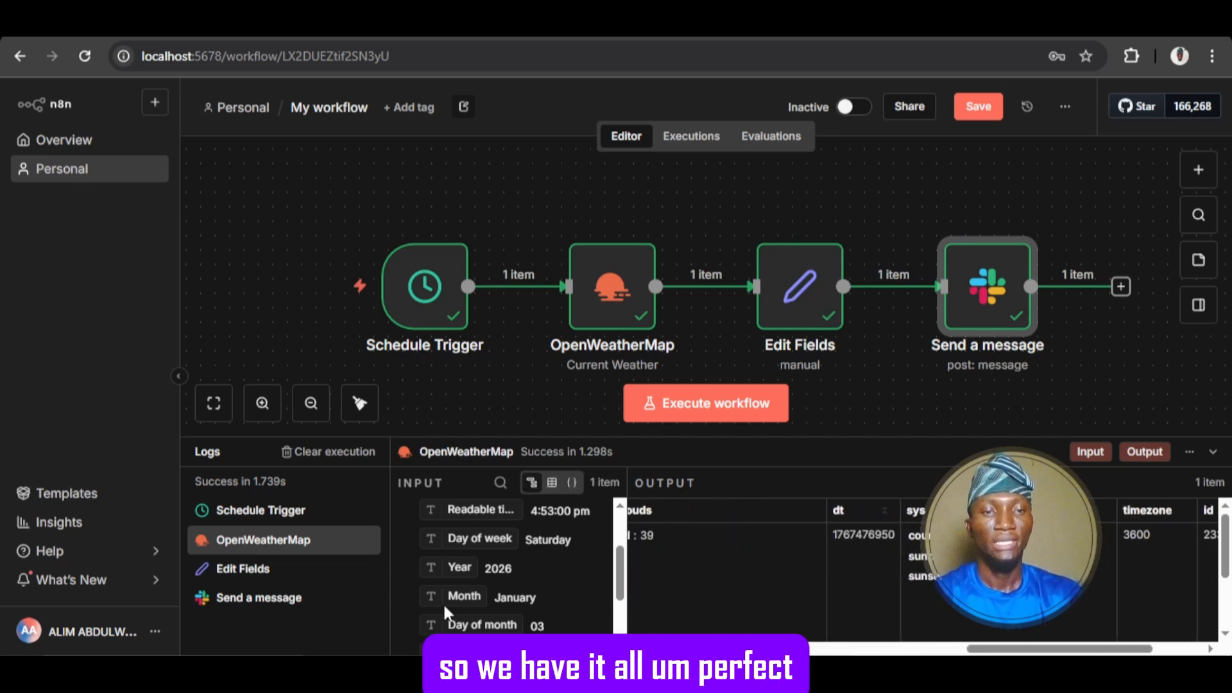
Step: Review the Edit Fields log entry and examine the input message and output of the Send a message entry
{"action": "left_click", "coordinate": [294, 571]}
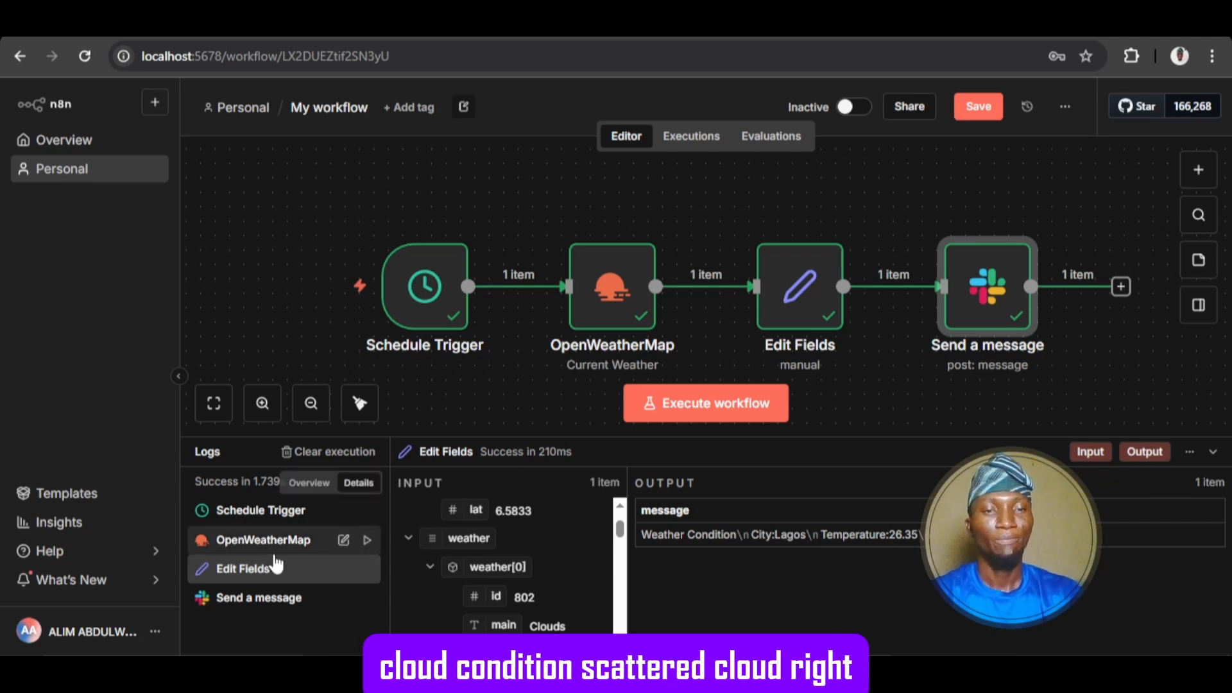
{"action": "left_click", "coordinate": [284, 600]}
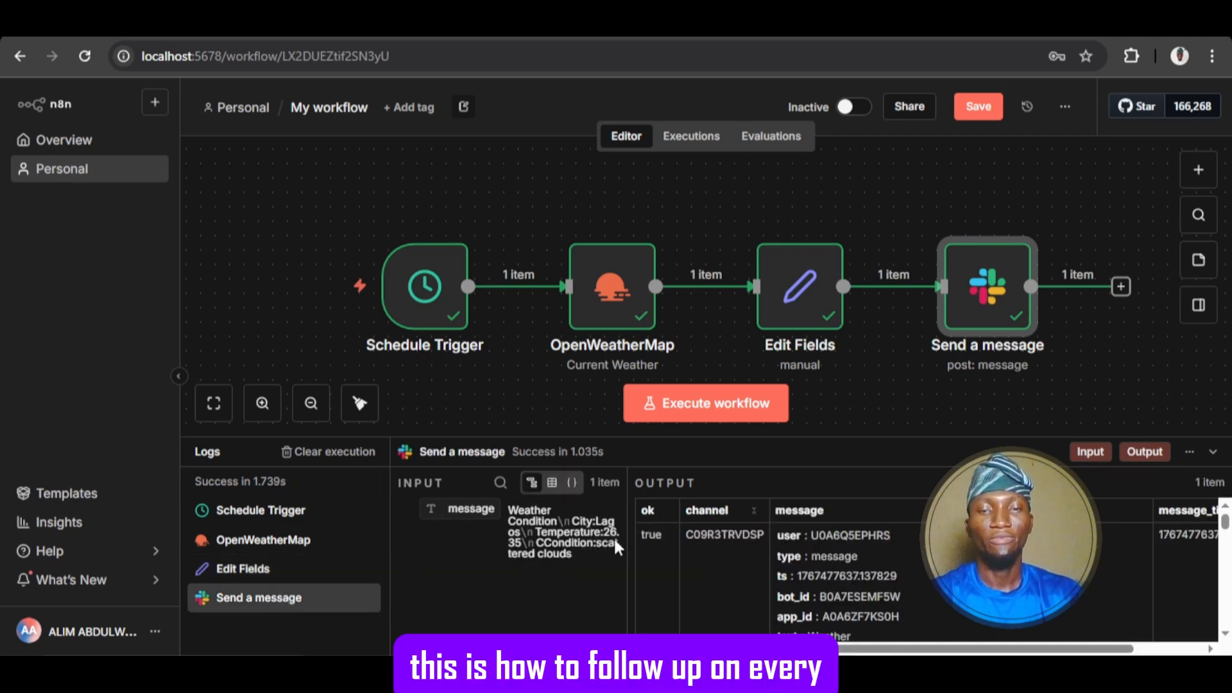
{"action": "scroll", "coordinate": [739, 544], "scroll_direction": "down", "scroll_amount": 2}
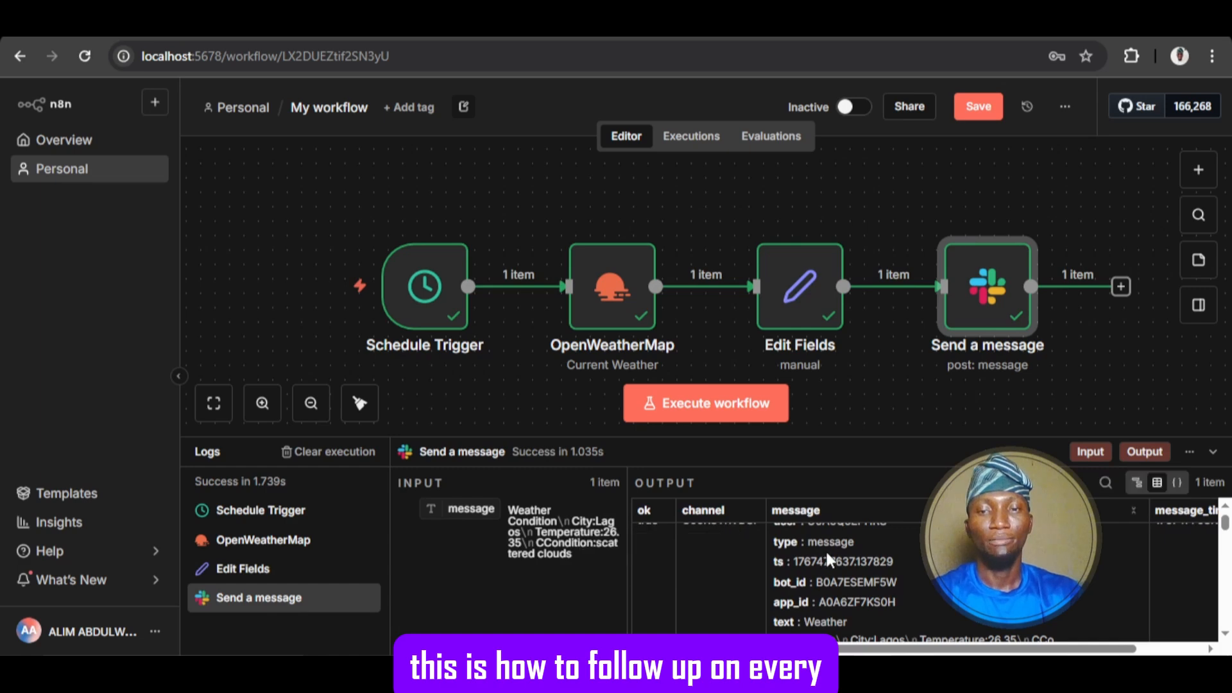
{"action": "scroll", "coordinate": [830, 555], "scroll_direction": "up", "scroll_amount": 1}
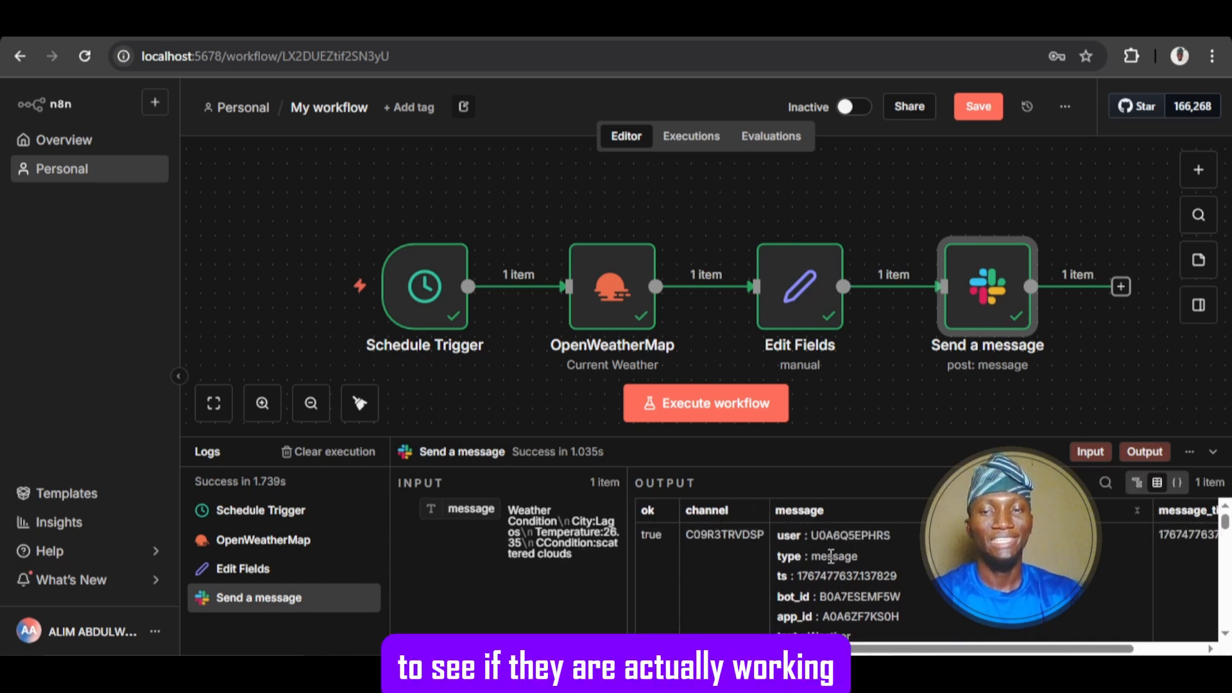
{"action": "scroll", "coordinate": [830, 556], "scroll_direction": "right", "scroll_amount": 3}
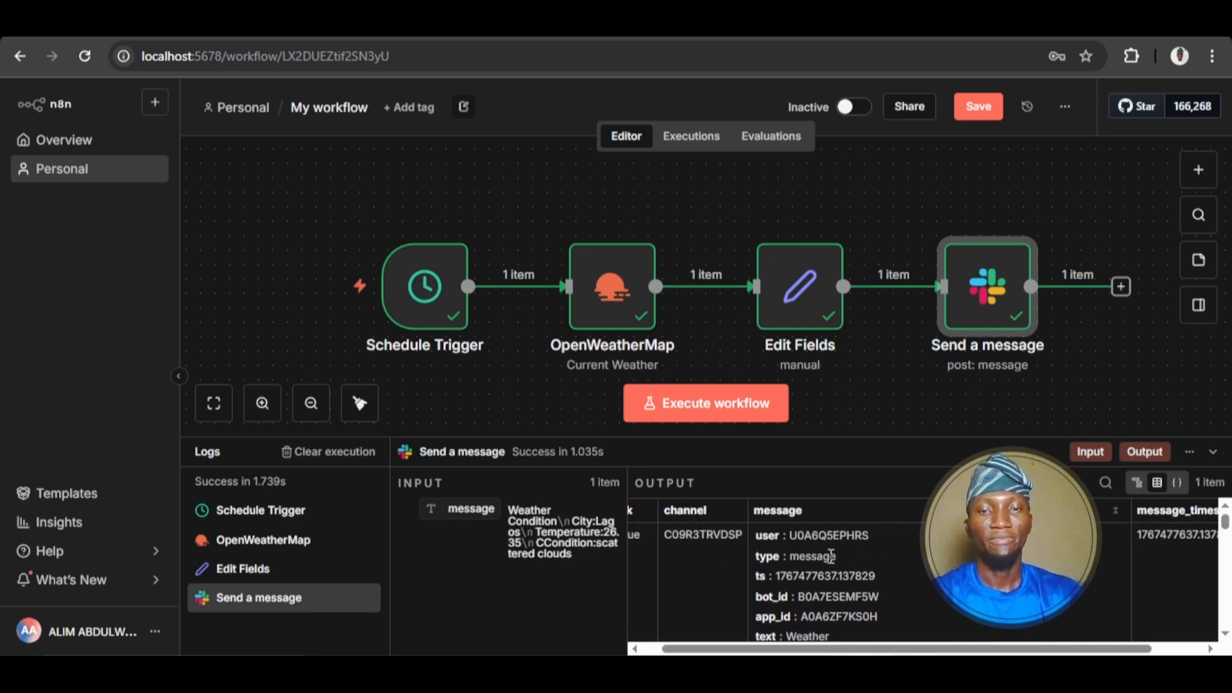
{"action": "scroll", "coordinate": [829, 558], "scroll_direction": "left", "scroll_amount": 3}
{"action": "scroll", "coordinate": [829, 556], "scroll_direction": "down", "scroll_amount": 5}
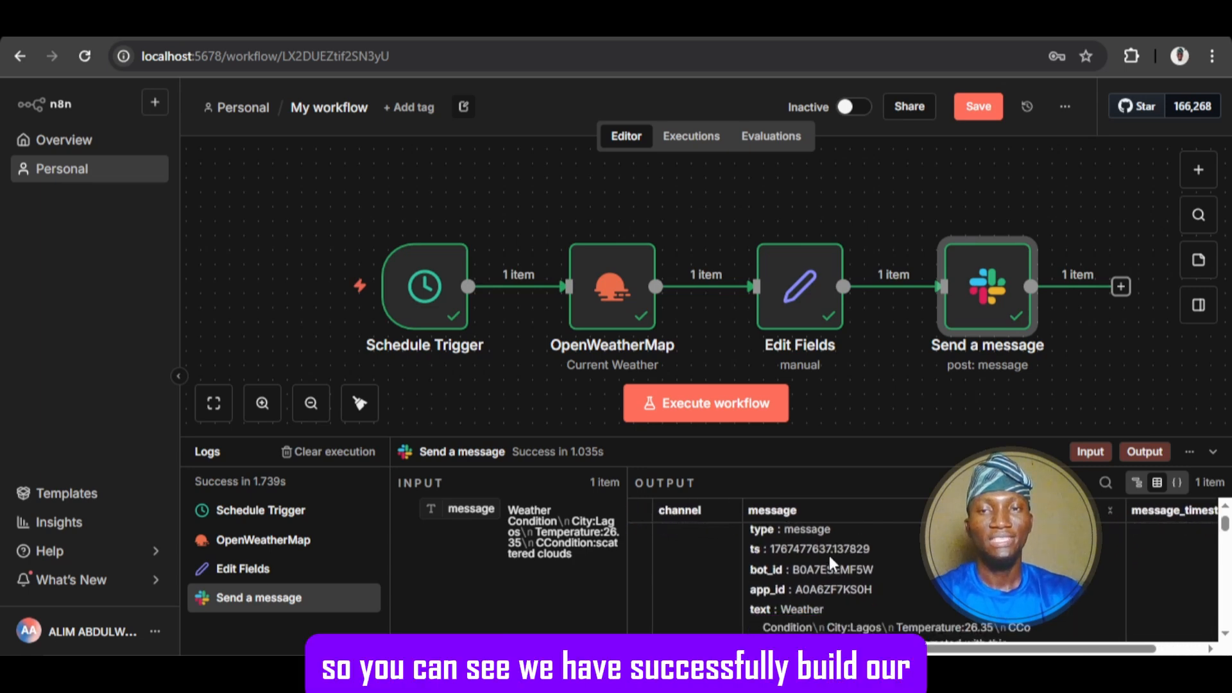
{"action": "scroll", "coordinate": [830, 556], "scroll_direction": "up", "scroll_amount": 1}
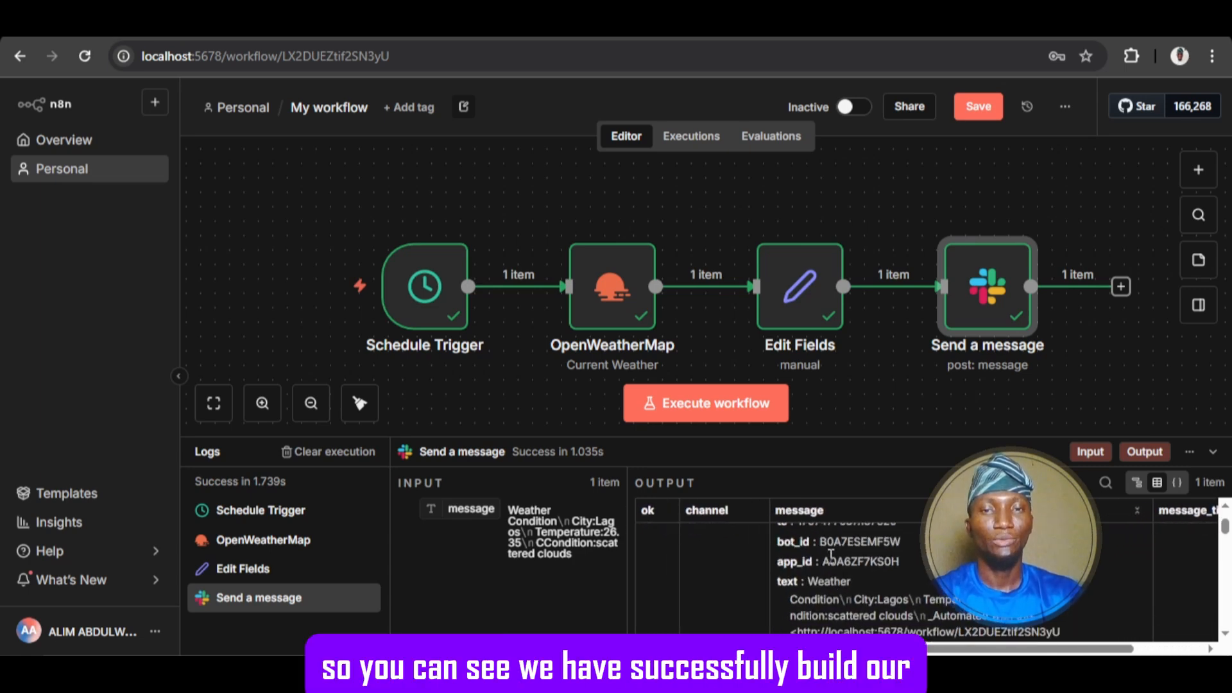
{"action": "scroll", "coordinate": [830, 557], "scroll_direction": "down", "scroll_amount": 1}
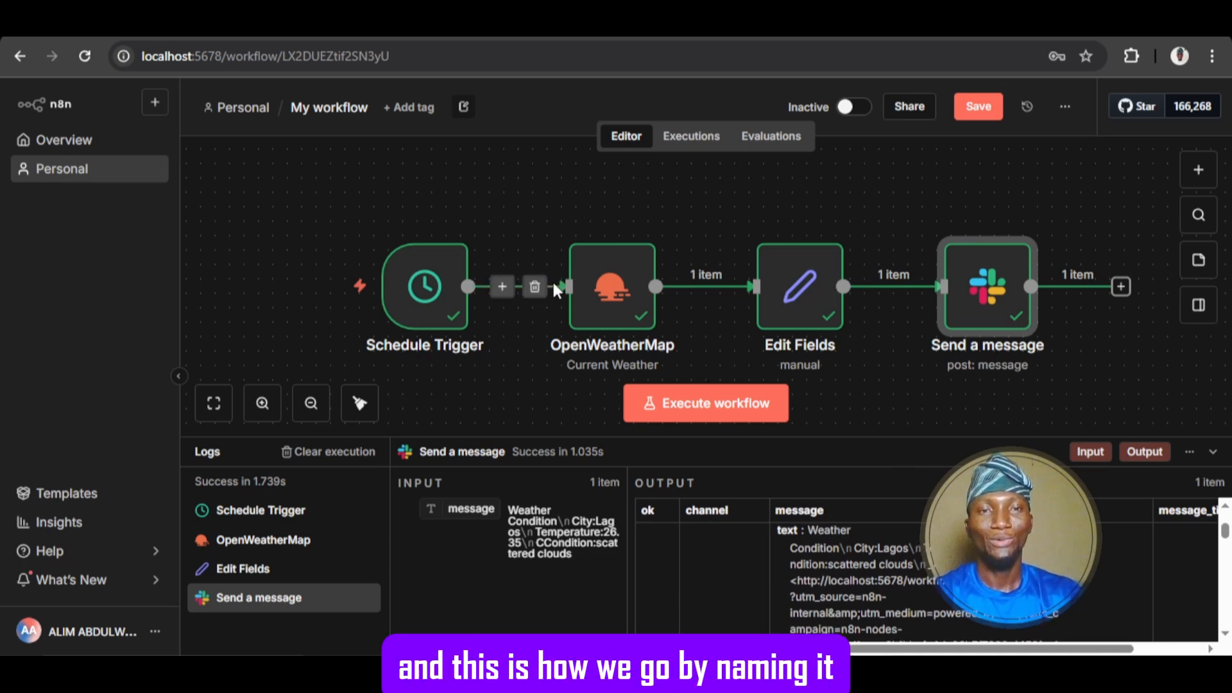
Step: Rename the workflow as Weather Update and save it
{"action": "left_click", "coordinate": [334, 108]}
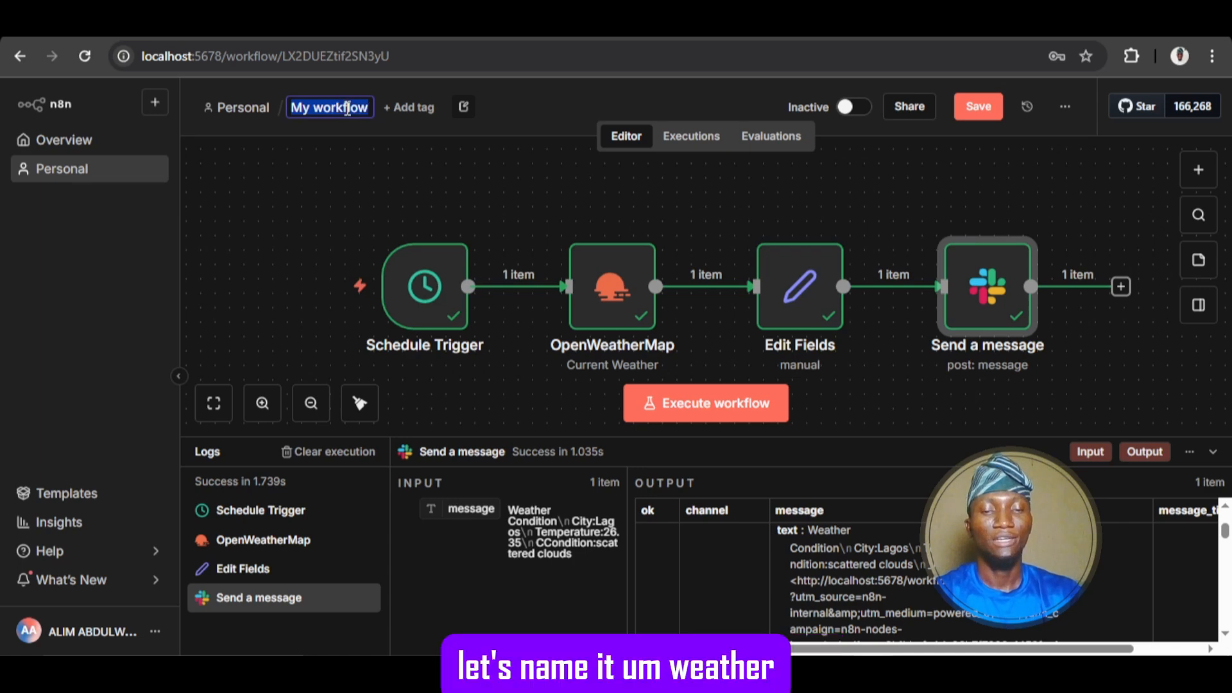
{"action": "type", "text": "Wea"}
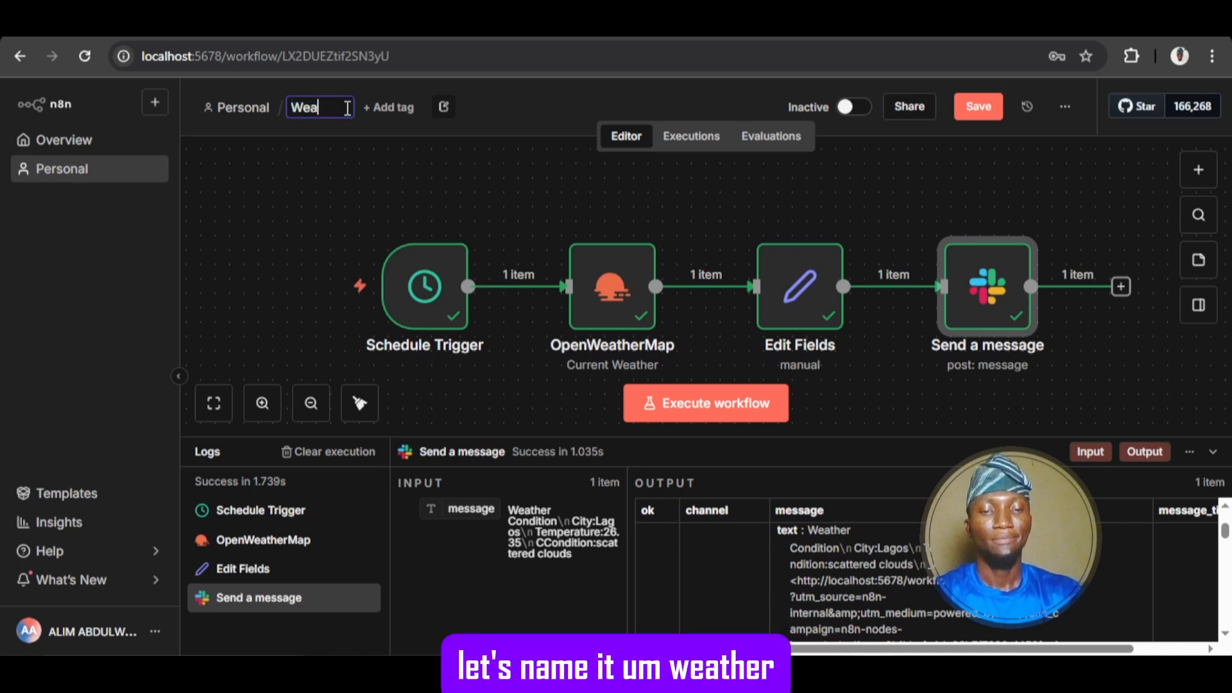
{"action": "type", "text": "ther"}
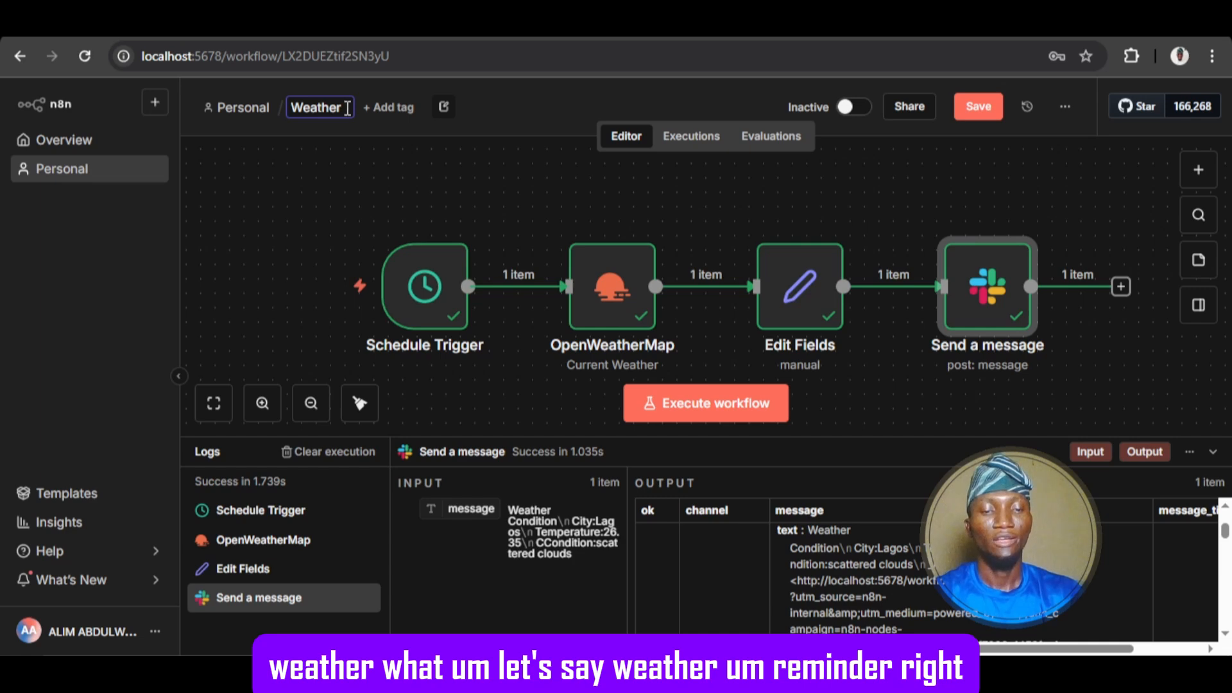
{"action": "type", "text": "Re"}
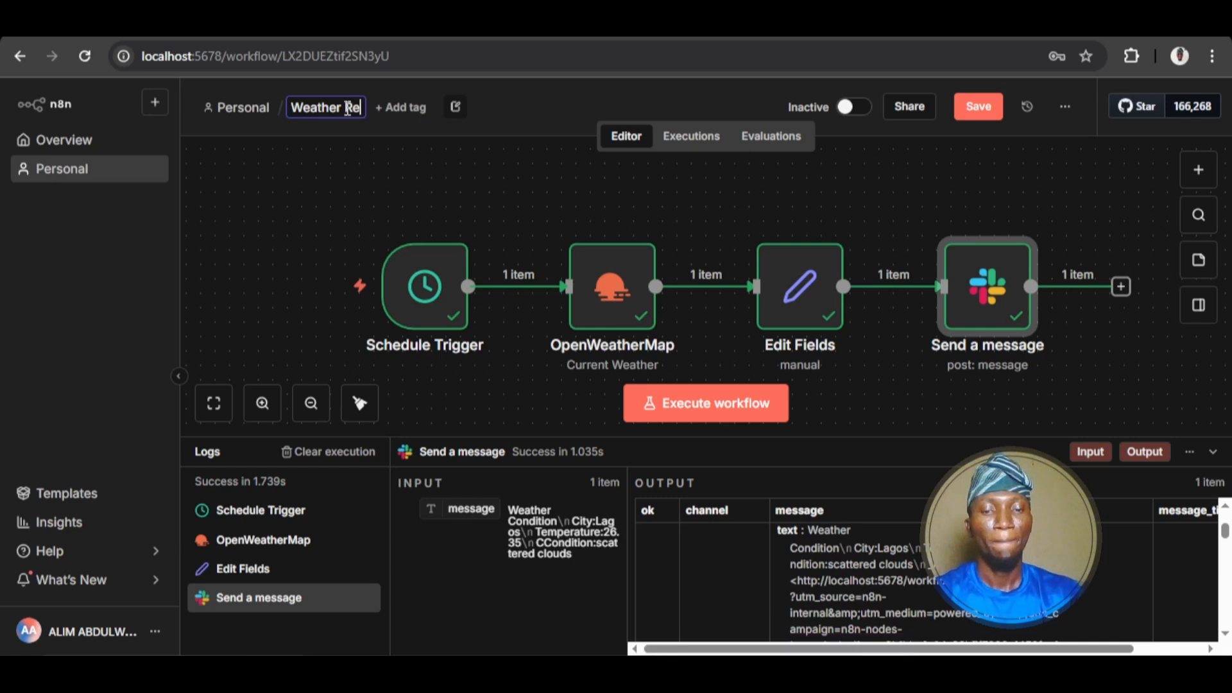
{"action": "type", "text": "mider"}
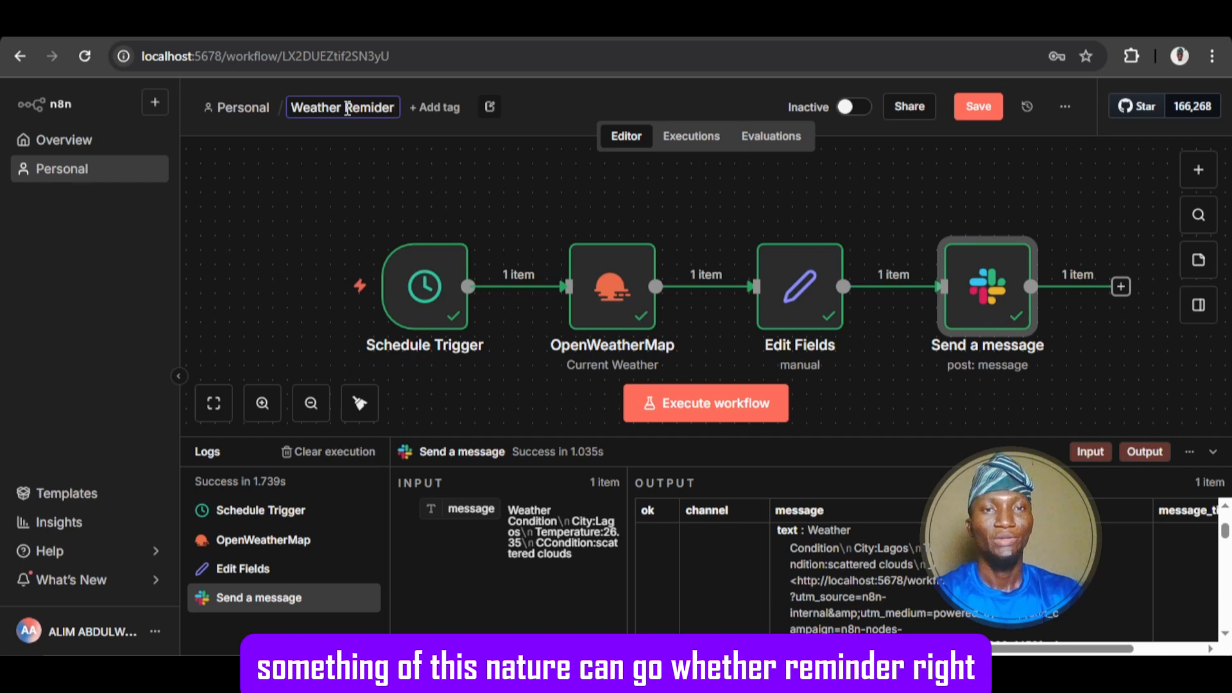
{"action": "key", "text": "BackSpace"}
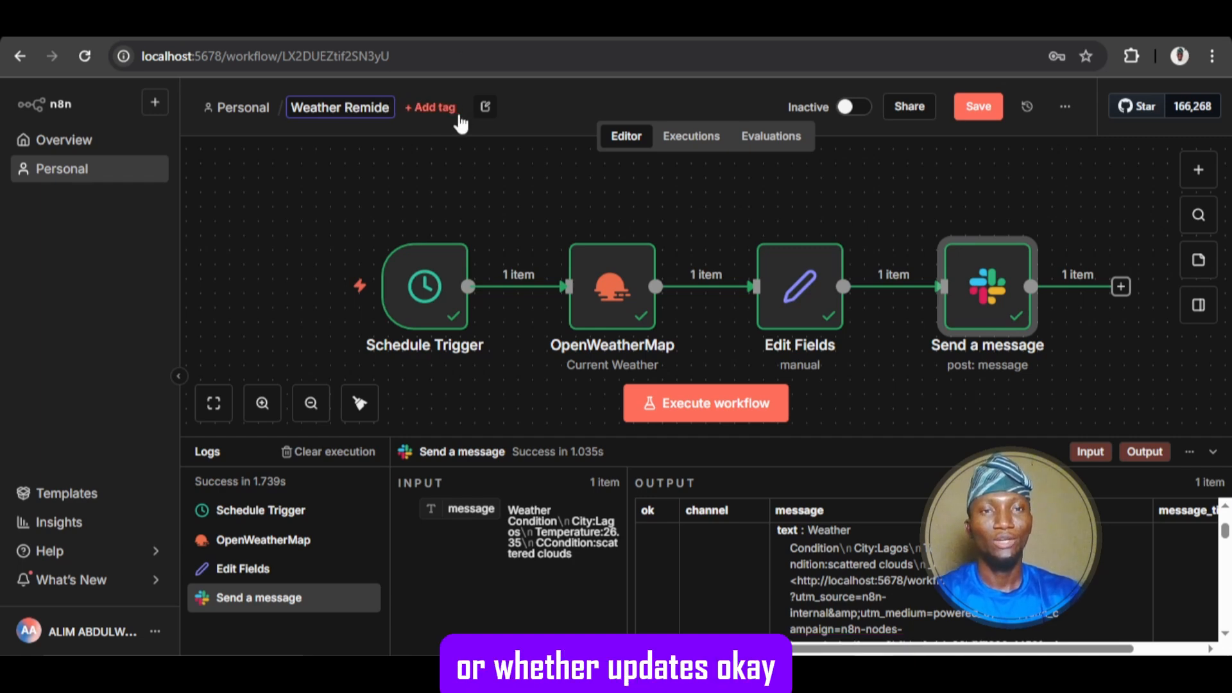
{"action": "key", "text": "BackSpace"}
{"action": "key", "text": "BackSpace"}
{"action": "key", "text": "BackSpace"}
{"action": "key", "text": "BackSpace"}
{"action": "key", "text": "BackSpace"}
{"action": "key", "text": "BackSpace"}
{"action": "type", "text": "U"}
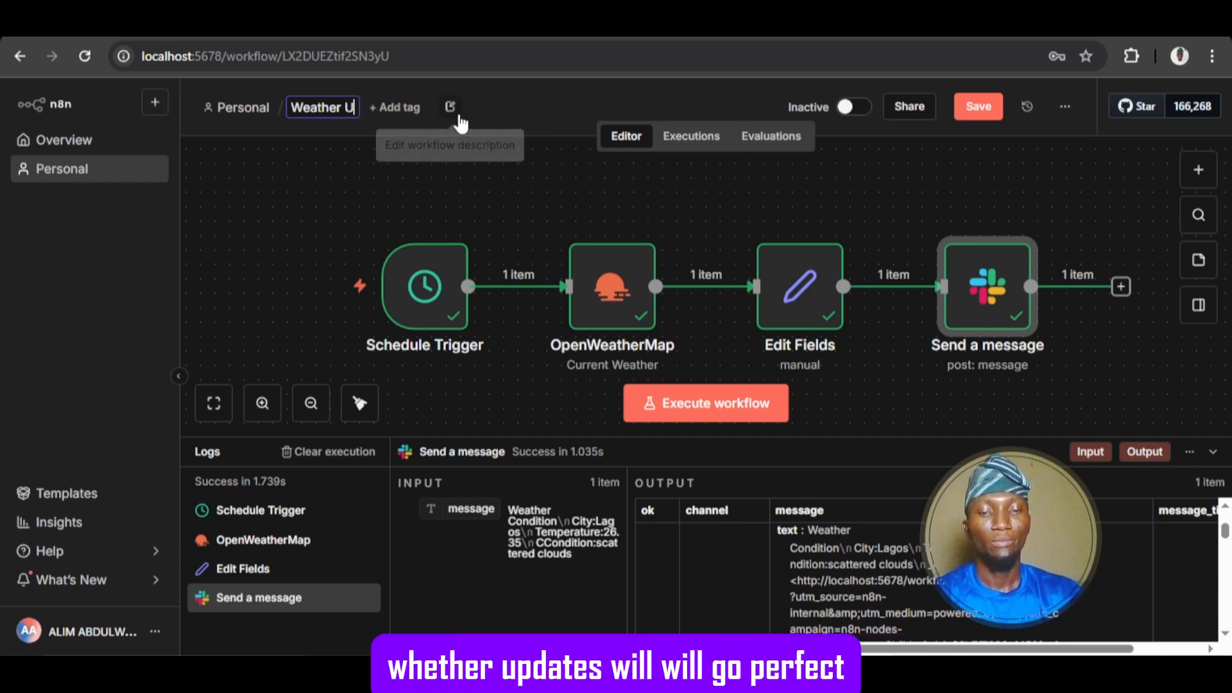
{"action": "type", "text": "pdate"}
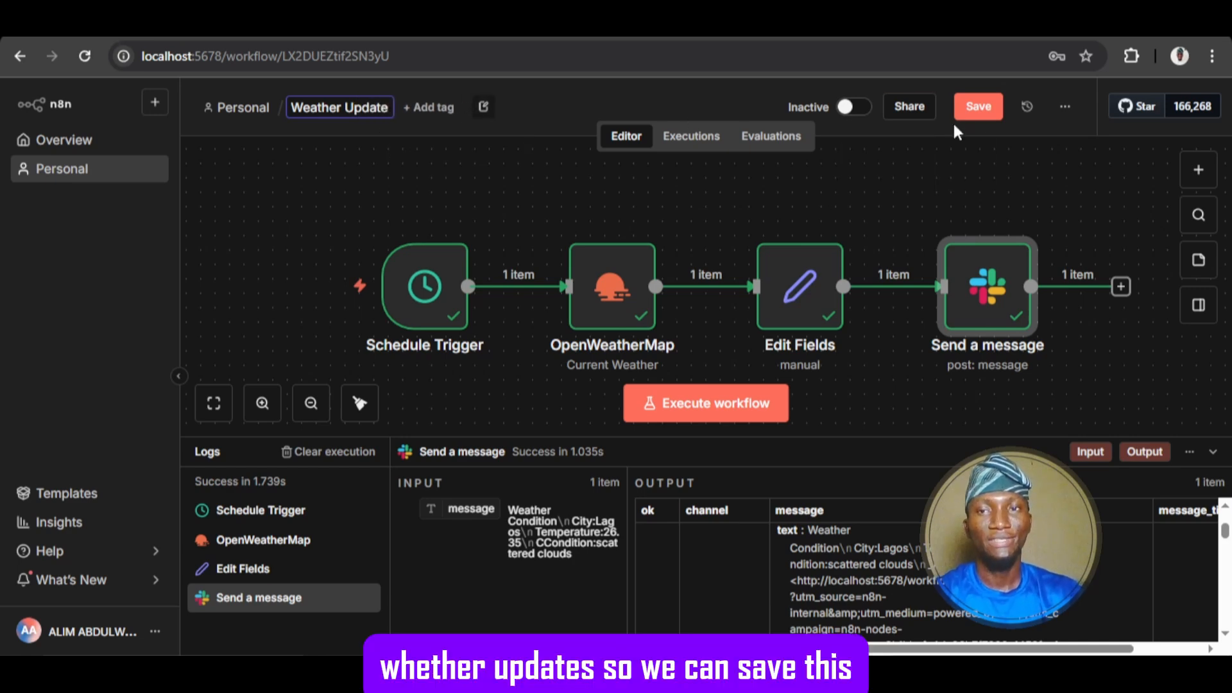
{"action": "left_click", "coordinate": [974, 119]}
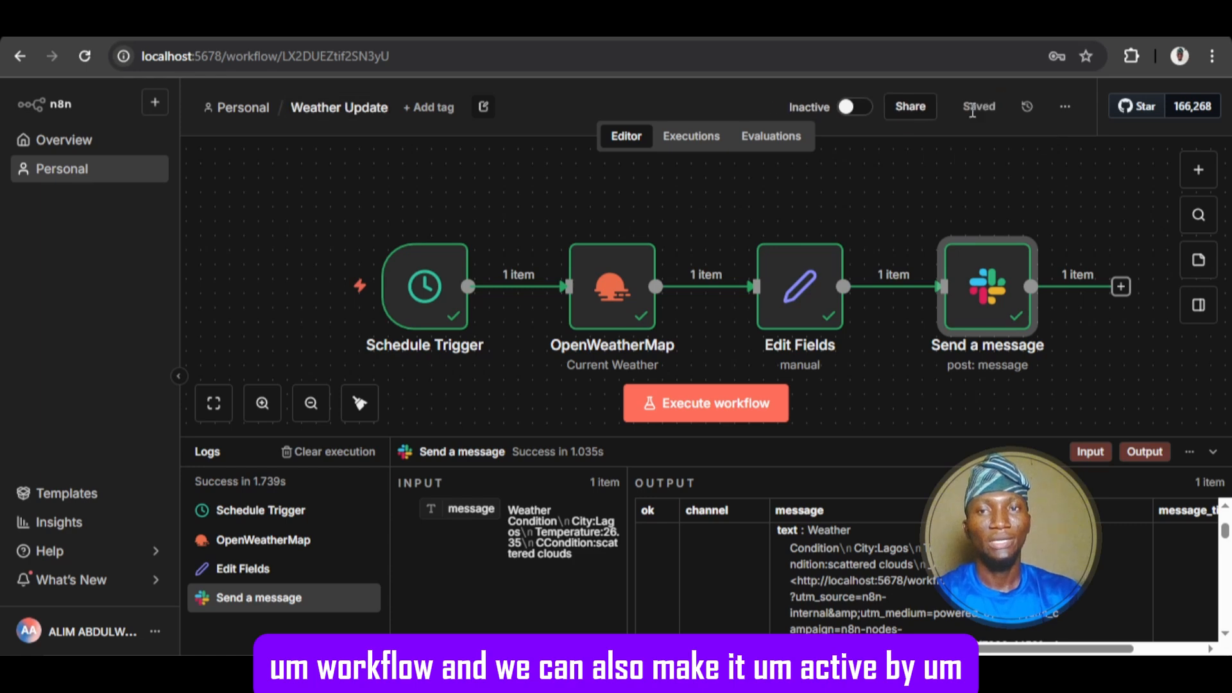
Step: Activate the workflow and dismiss the error notifications and time saved suggestions from the production checklist
{"action": "left_click", "coordinate": [860, 108]}
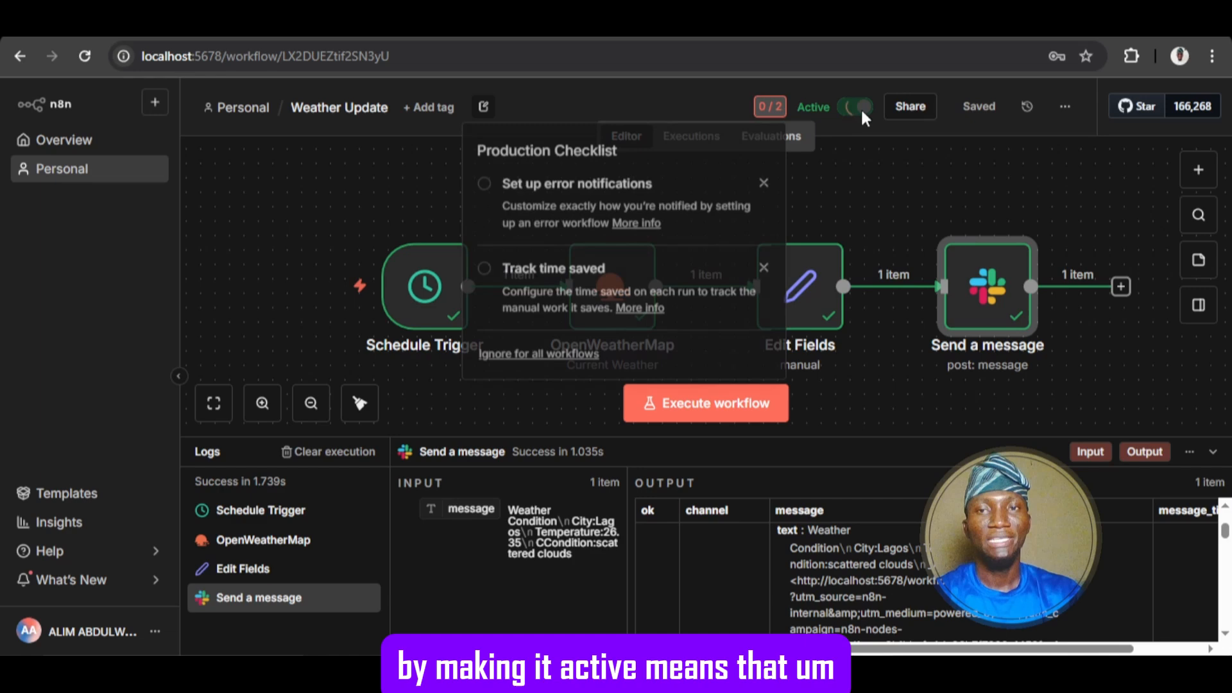
{"action": "left_click", "coordinate": [764, 183]}
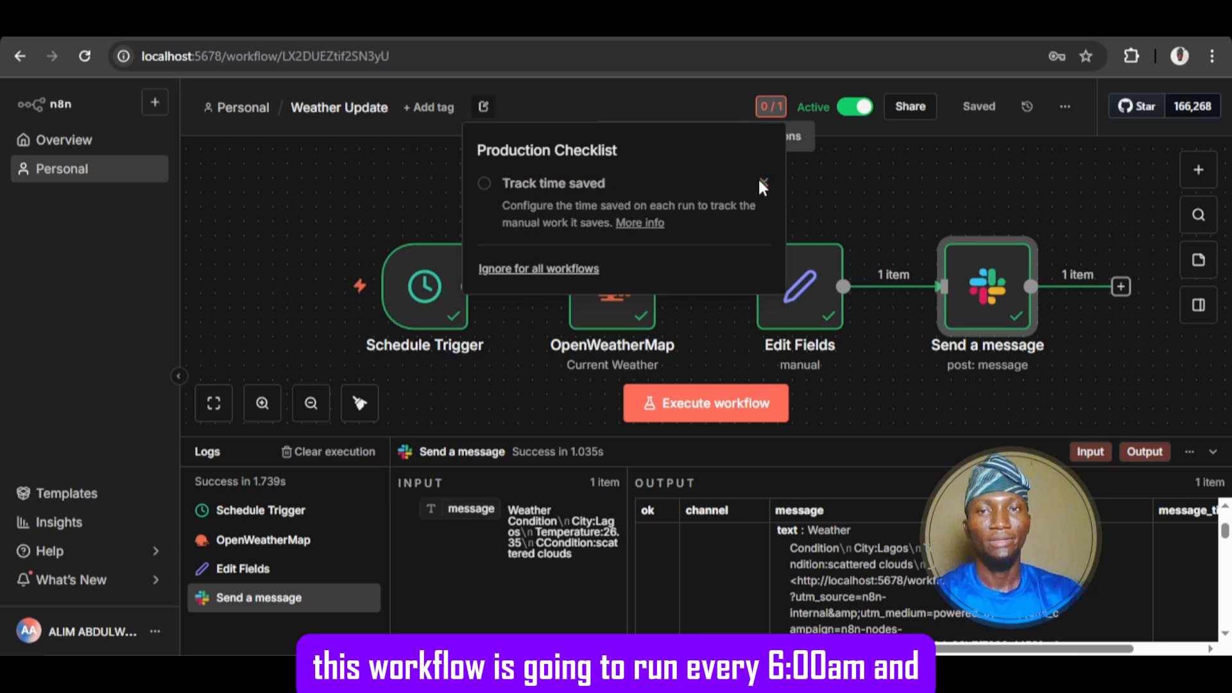
{"action": "left_click", "coordinate": [763, 185]}
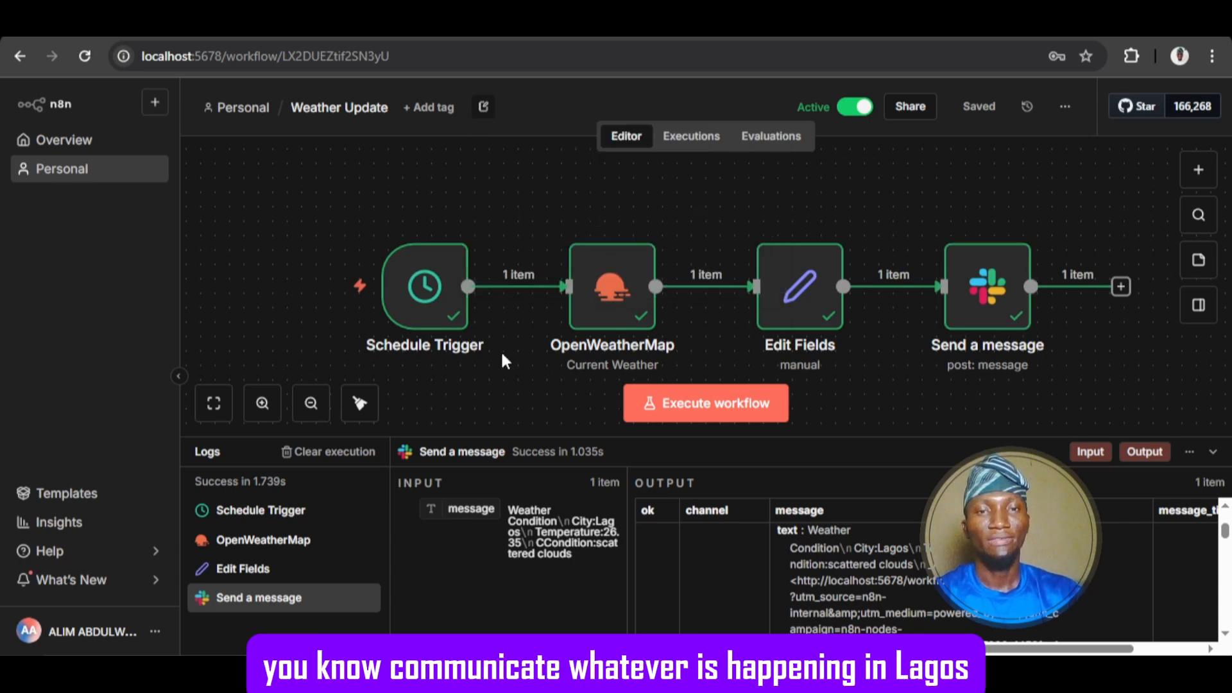